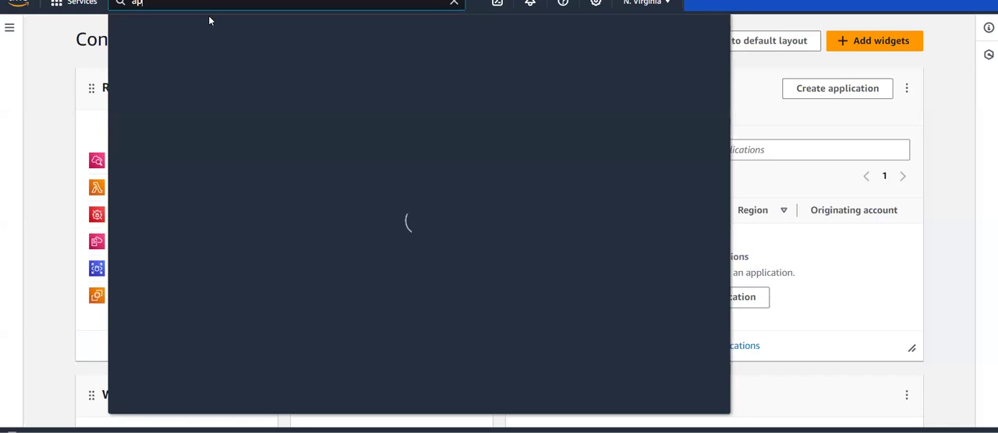
Find the API Gateway service, open the lab-api REST API, and display the GET method under the /lab resource.
{"action": "type", "text": "ig"}
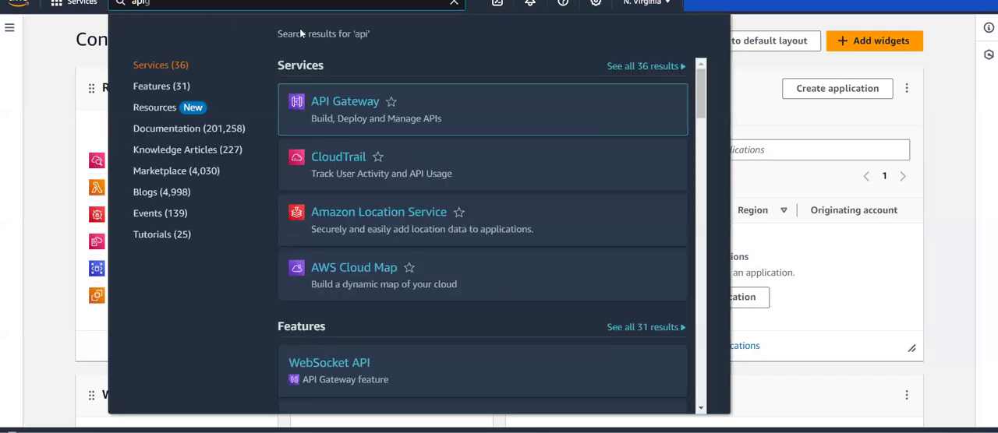
{"action": "left_click", "coordinate": [344, 102]}
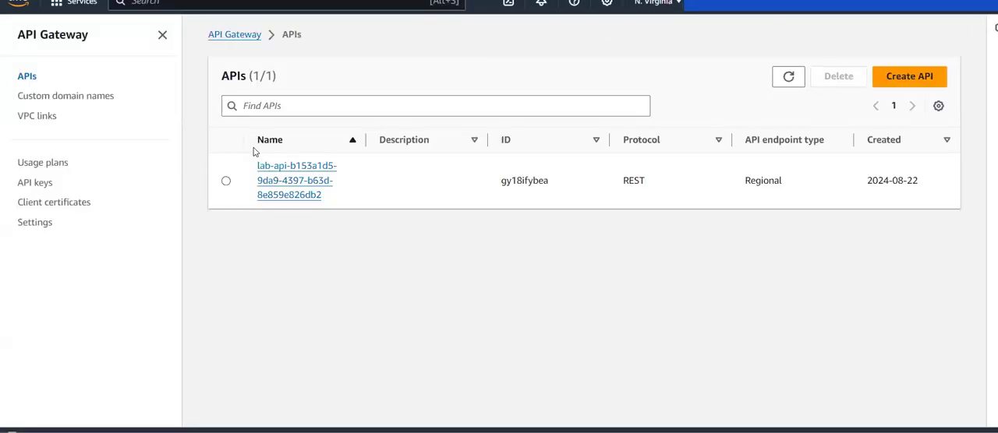
{"action": "left_click", "coordinate": [282, 189]}
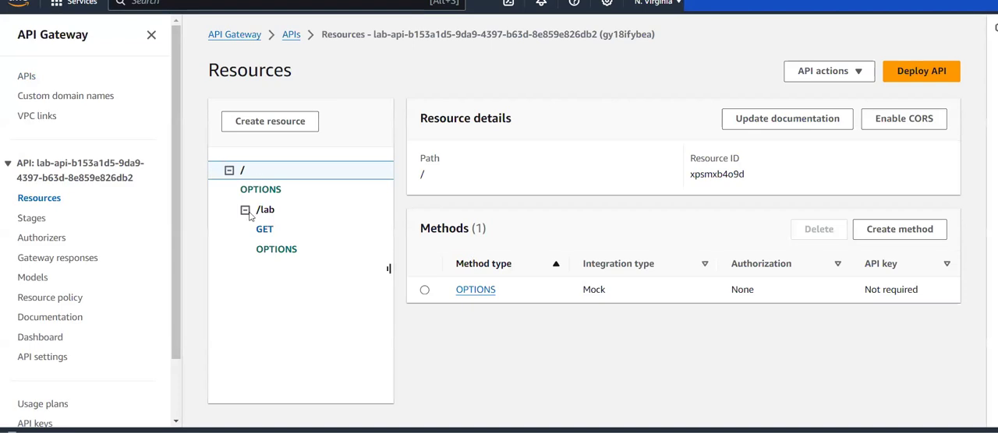
{"action": "left_click", "coordinate": [268, 216]}
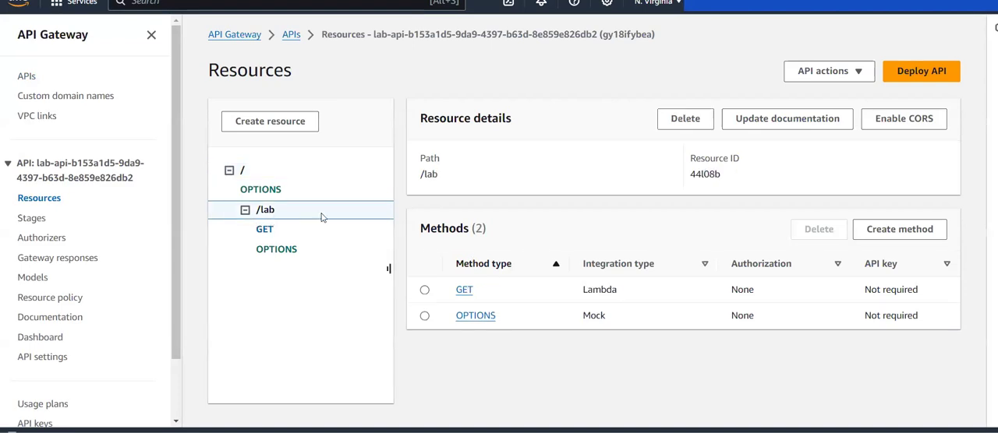
{"action": "left_click", "coordinate": [265, 231]}
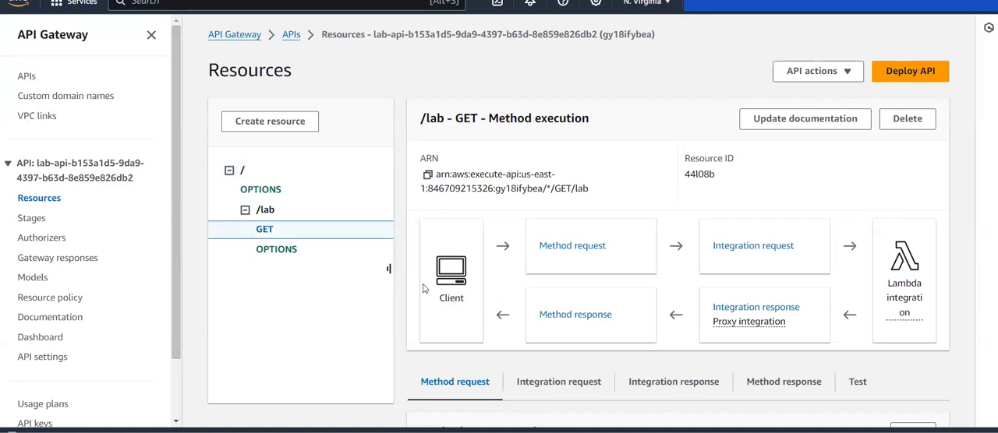
Examine the /lab GET method's execution flow and its method request settings, including authorization.
{"action": "scroll", "coordinate": [570, 249], "scroll_direction": "down", "scroll_amount": 3}
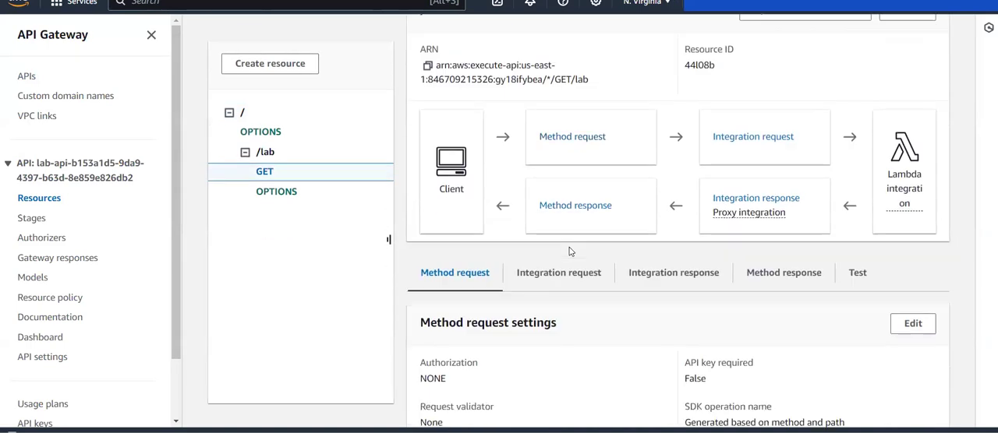
{"action": "scroll", "coordinate": [570, 251], "scroll_direction": "down", "scroll_amount": 2}
{"action": "scroll", "coordinate": [570, 251], "scroll_direction": "up", "scroll_amount": 3}
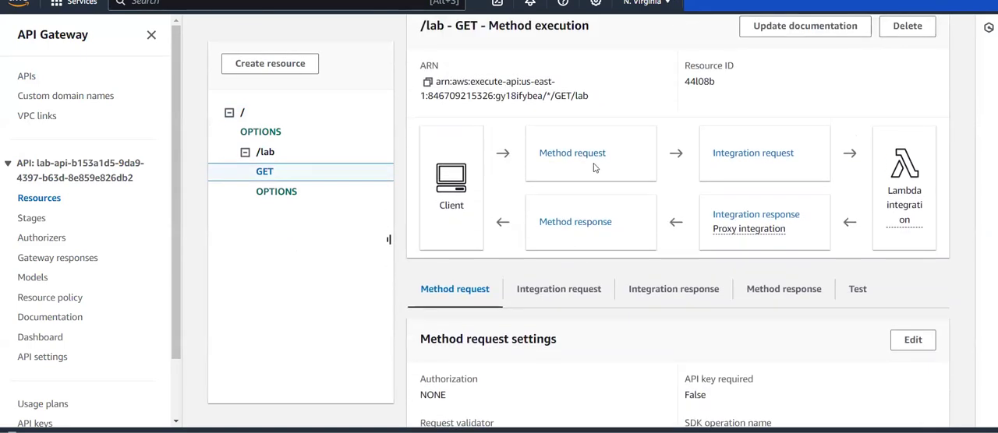
{"action": "scroll", "coordinate": [581, 297], "scroll_direction": "down", "scroll_amount": 5}
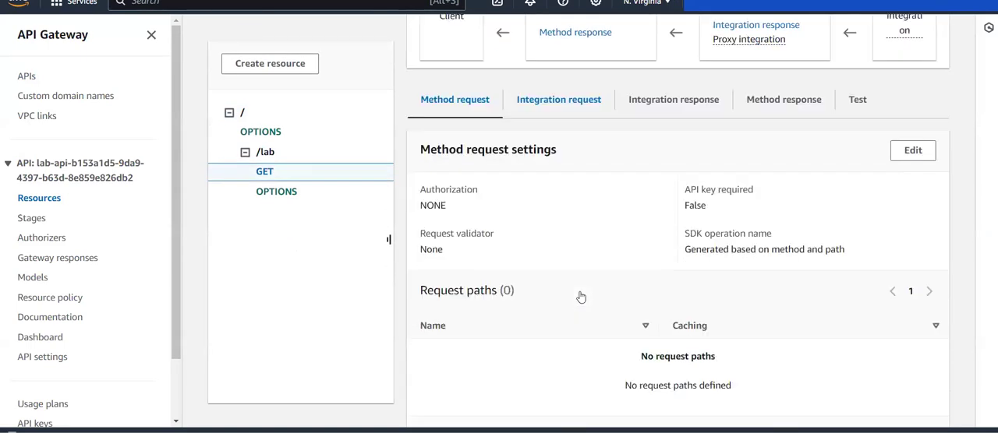
{"action": "left_click_drag", "start_coordinate": [407, 195], "coordinate": [503, 202]}
{"action": "left_click", "coordinate": [503, 203]}
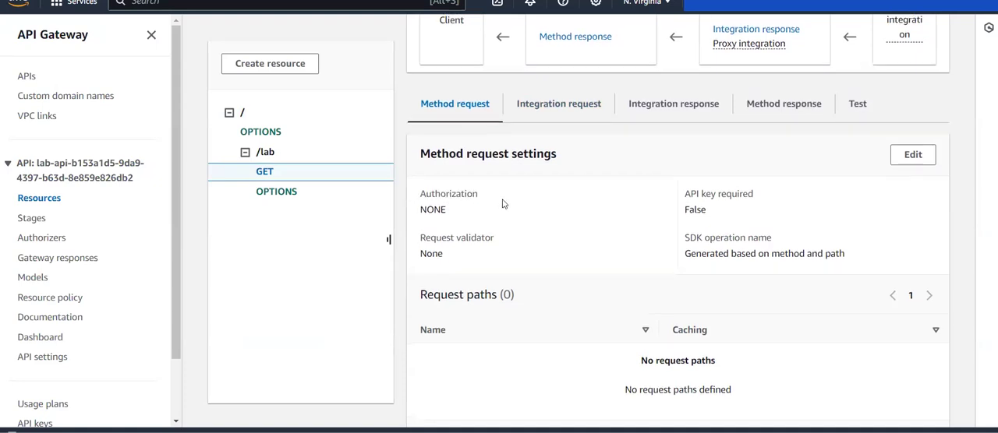
{"action": "scroll", "coordinate": [502, 204], "scroll_direction": "up", "scroll_amount": 5}
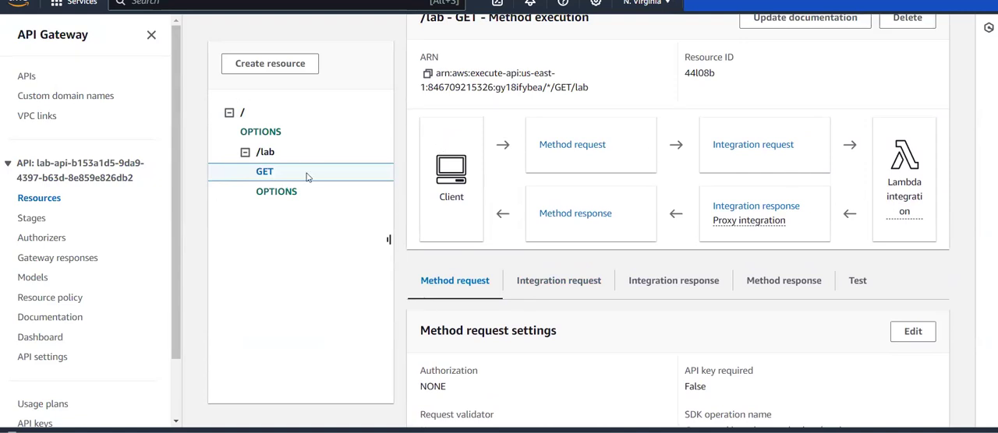
{"action": "scroll", "coordinate": [299, 124], "scroll_direction": "up", "scroll_amount": 3}
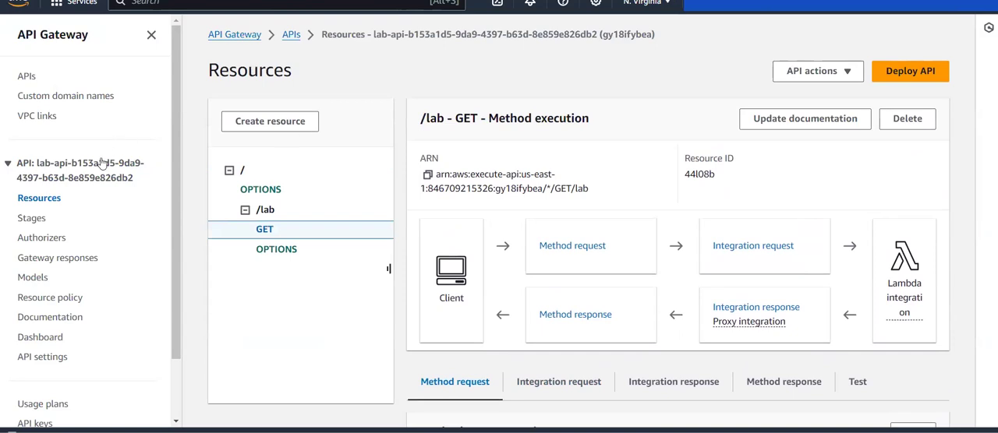
{"action": "scroll", "coordinate": [647, 252], "scroll_direction": "down", "scroll_amount": 3}
{"action": "scroll", "coordinate": [647, 251], "scroll_direction": "up", "scroll_amount": 1}
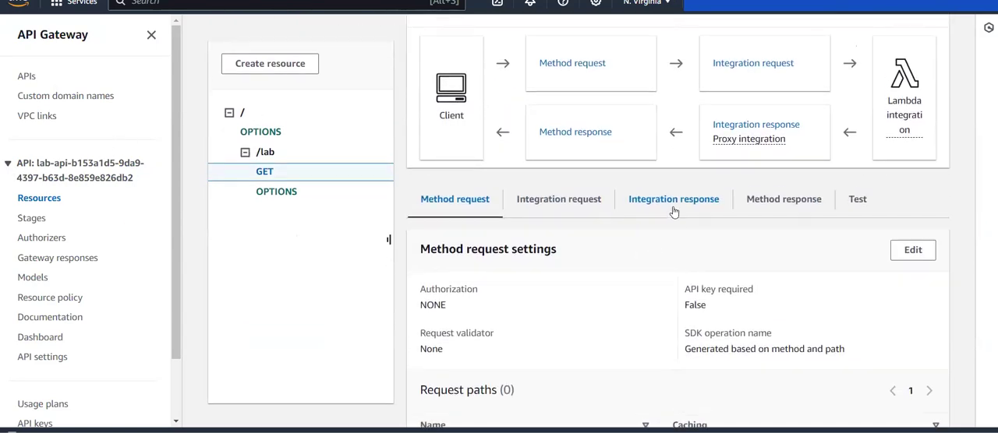
Check the GET method's integration response and integration request settings, and open the linked labFunction-practice Lambda function.
{"action": "double_click", "coordinate": [673, 212]}
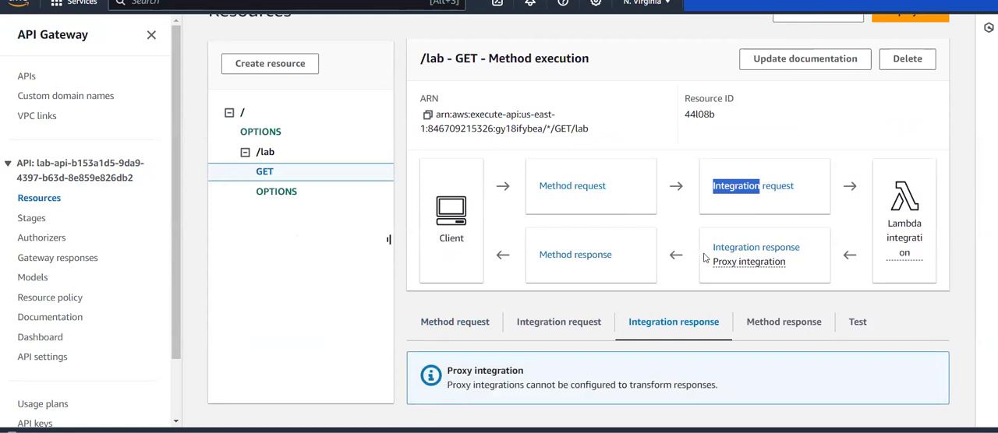
{"action": "left_click", "coordinate": [565, 329]}
{"action": "scroll", "coordinate": [577, 321], "scroll_direction": "down", "scroll_amount": 3}
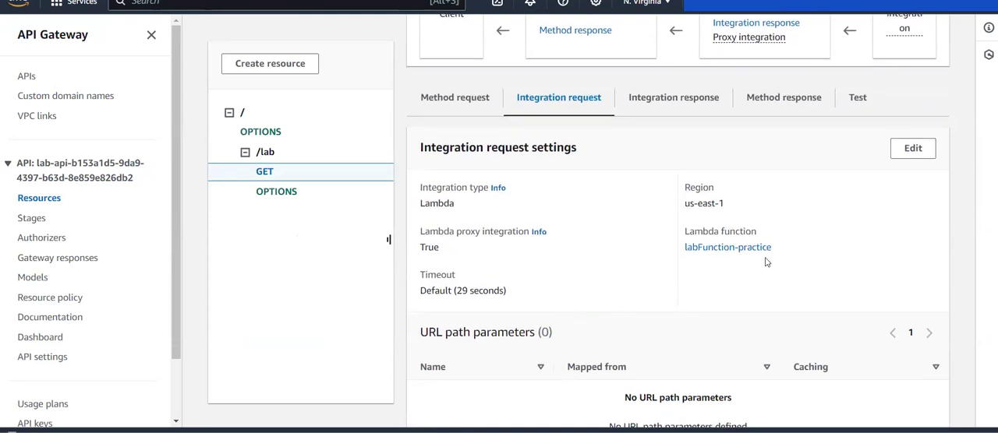
{"action": "left_click", "coordinate": [718, 248]}
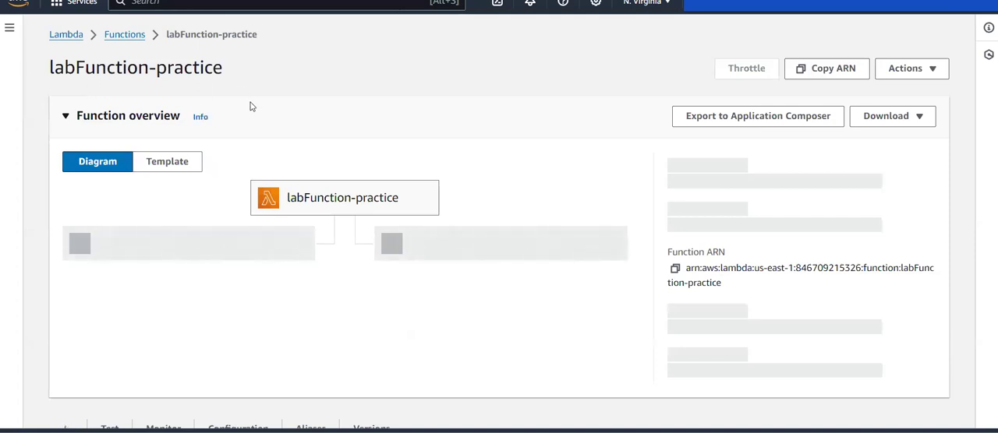
Examine the labFunction-practice source code in lambda_function.py, focusing on the returned status code and HTML response body.
{"action": "scroll", "coordinate": [251, 106], "scroll_direction": "down", "scroll_amount": 1}
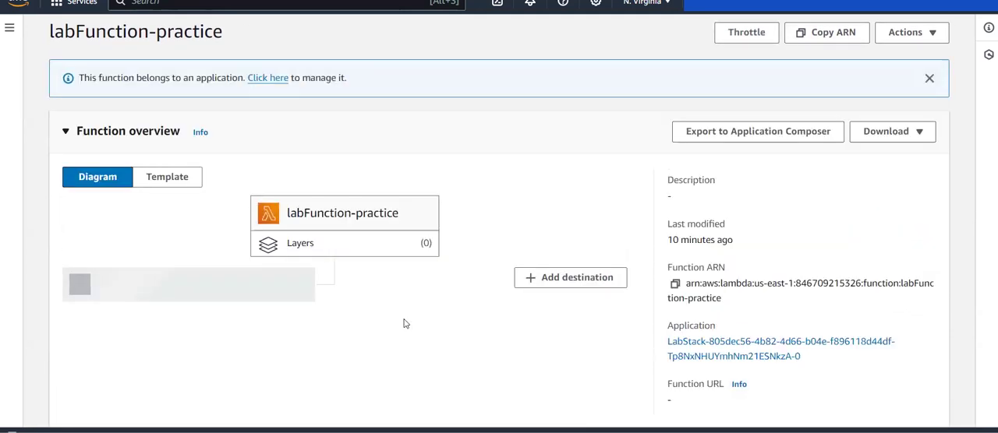
{"action": "scroll", "coordinate": [404, 312], "scroll_direction": "down", "scroll_amount": 3}
{"action": "scroll", "coordinate": [404, 323], "scroll_direction": "down", "scroll_amount": 3}
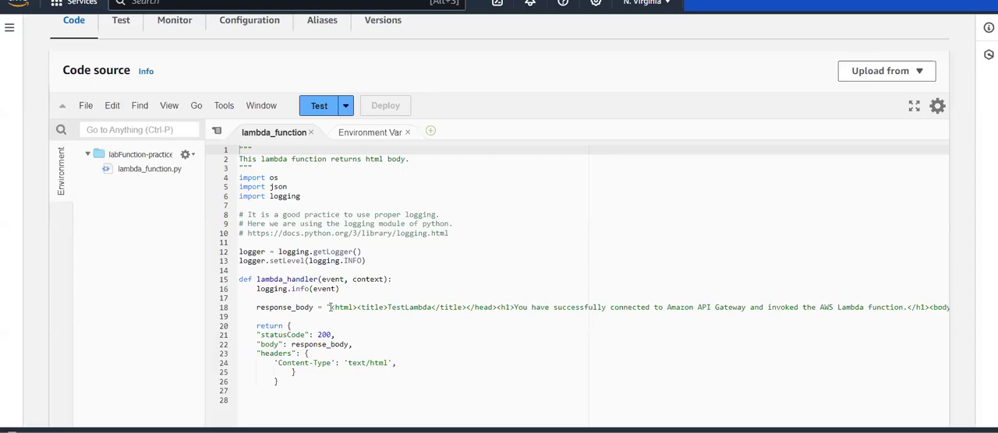
{"action": "left_click_drag", "start_coordinate": [320, 384], "coordinate": [315, 334]}
{"action": "left_click", "coordinate": [318, 338]}
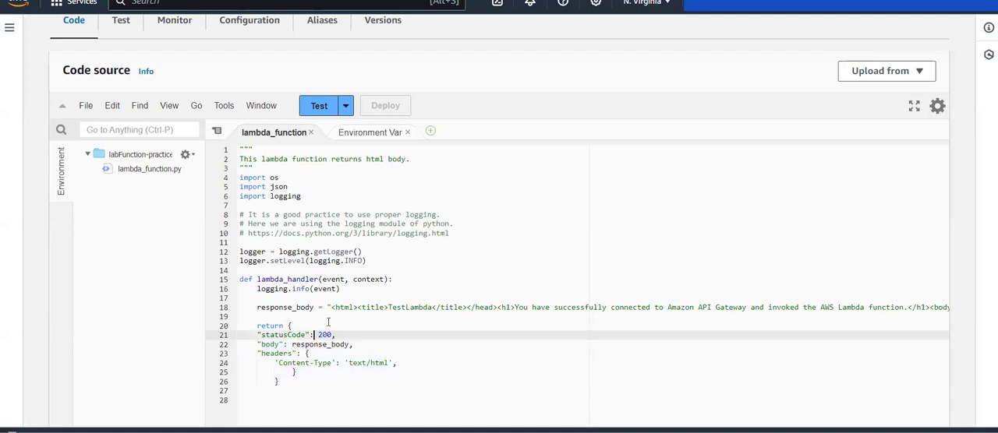
{"action": "left_click_drag", "start_coordinate": [331, 307], "coordinate": [792, 305]}
{"action": "left_click", "coordinate": [790, 307]}
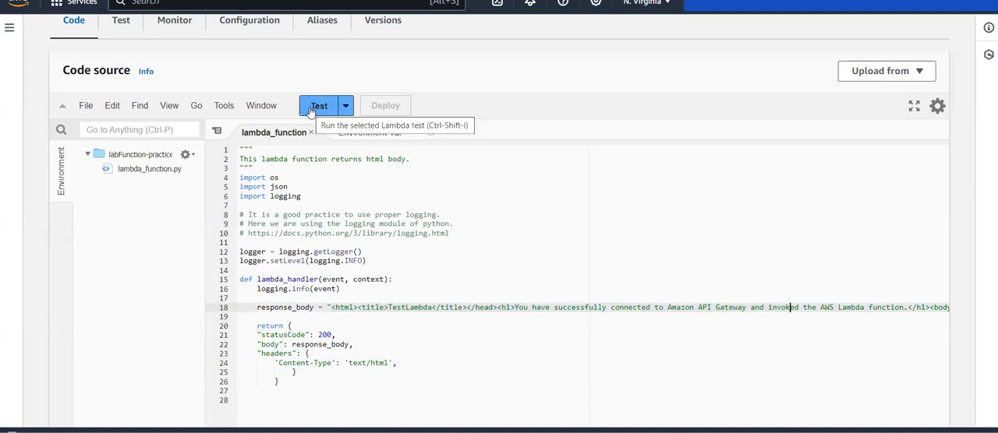
Return to the /lab GET method in API Gateway and run a test call without query strings or headers.
{"action": "scroll", "coordinate": [372, 49], "scroll_direction": "up", "scroll_amount": 2}
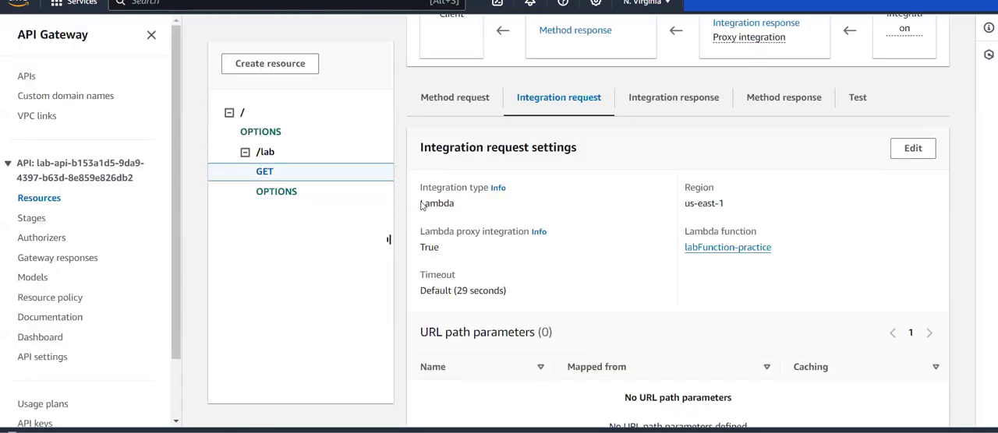
{"action": "scroll", "coordinate": [420, 205], "scroll_direction": "up", "scroll_amount": 4}
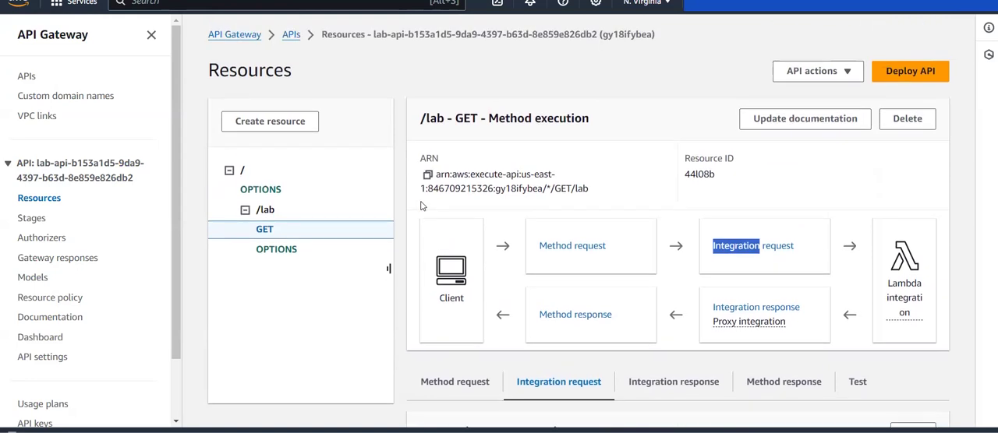
{"action": "scroll", "coordinate": [420, 205], "scroll_direction": "down", "scroll_amount": 2}
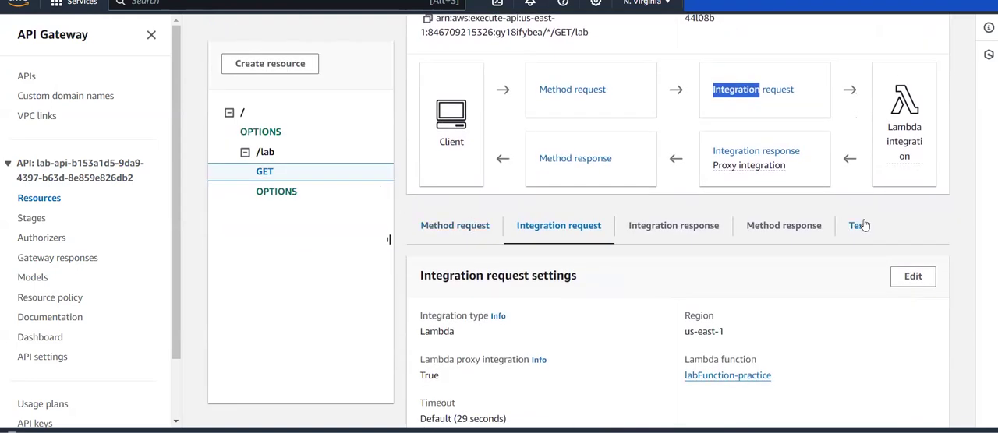
{"action": "scroll", "coordinate": [832, 248], "scroll_direction": "down", "scroll_amount": 1}
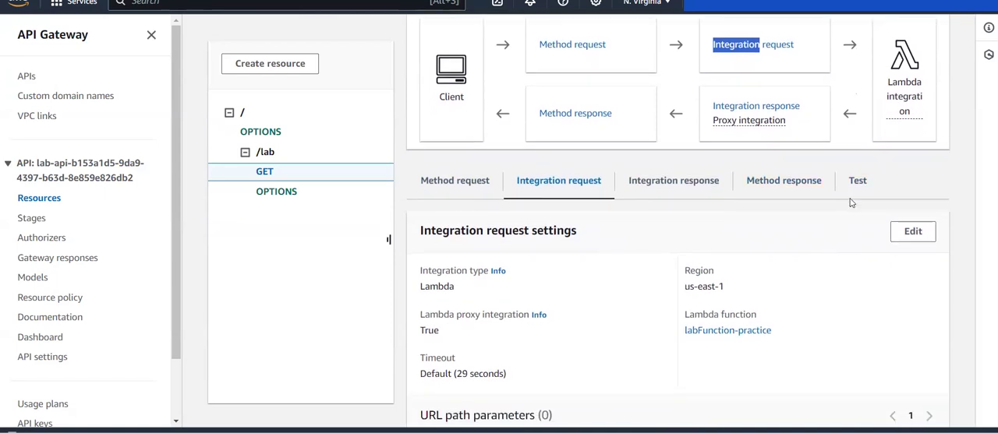
{"action": "left_click", "coordinate": [857, 180]}
{"action": "scroll", "coordinate": [857, 209], "scroll_direction": "down", "scroll_amount": 1}
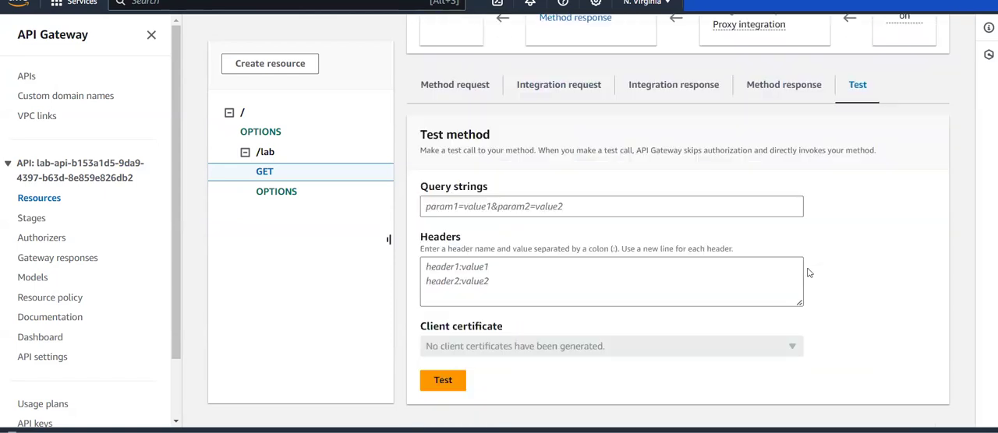
{"action": "left_click", "coordinate": [457, 386]}
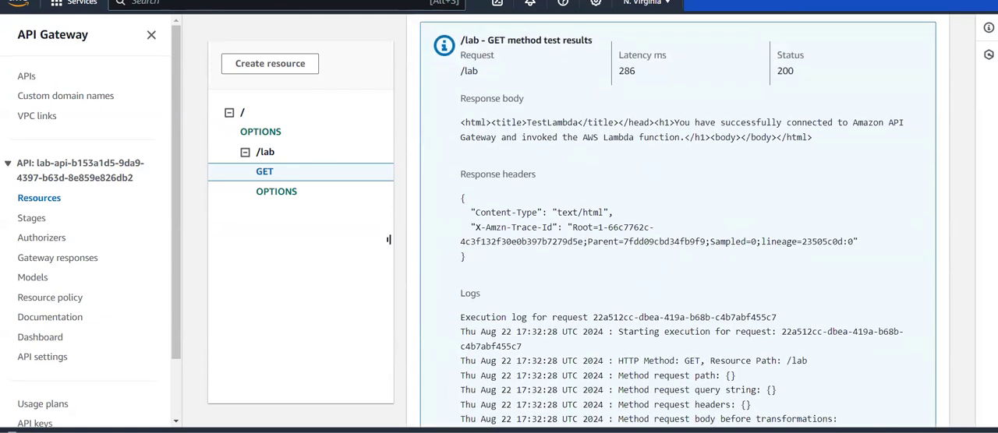
Locate the /lab GET method within the API's prod stage and copy its invoke URL.
{"action": "left_click", "coordinate": [21, 220]}
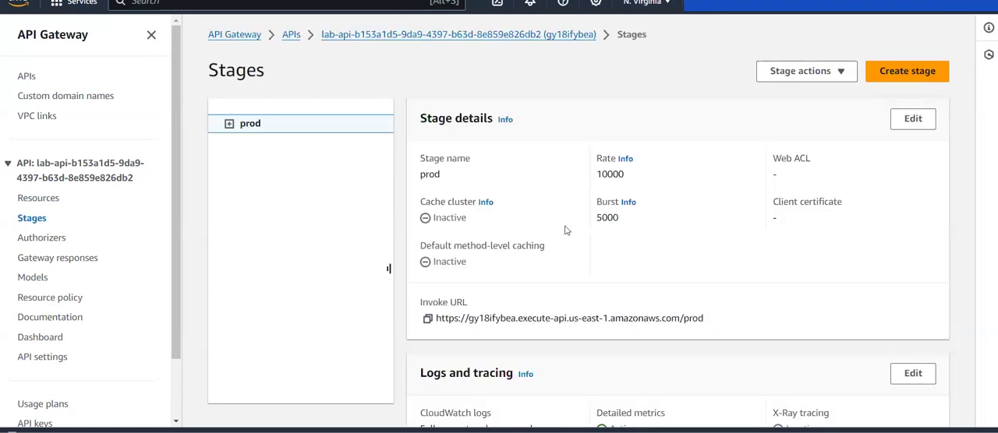
{"action": "left_click", "coordinate": [229, 123]}
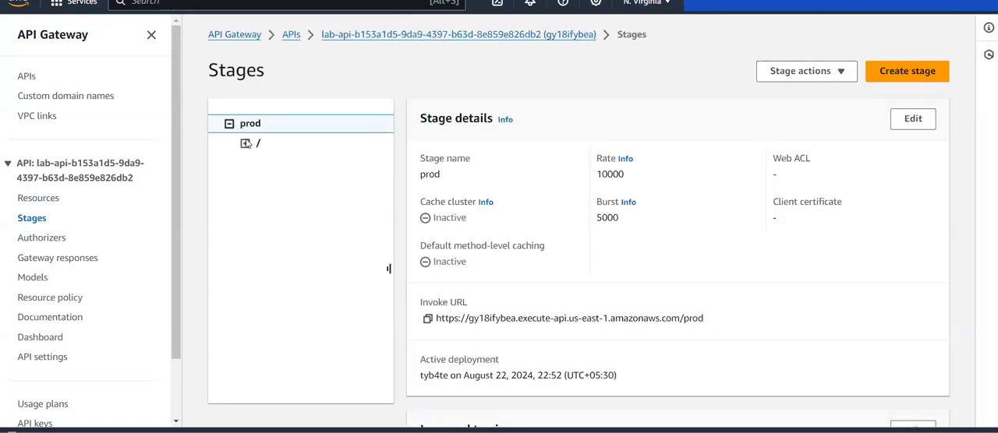
{"action": "left_click", "coordinate": [245, 143]}
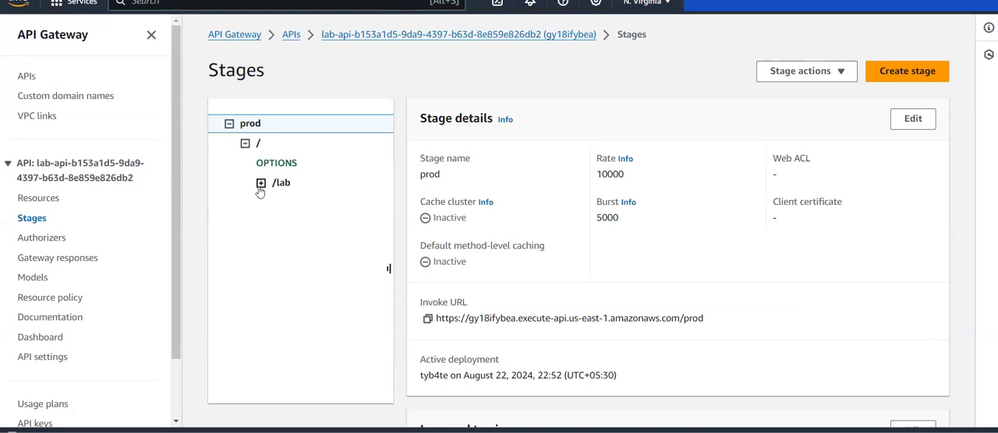
{"action": "left_click", "coordinate": [261, 182]}
{"action": "left_click", "coordinate": [279, 205]}
{"action": "left_click", "coordinate": [426, 250]}
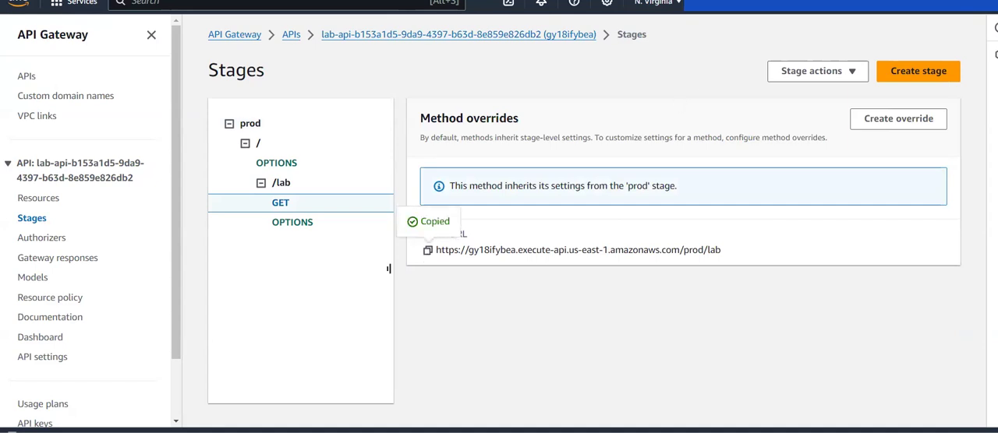
Open the copied invoke URL ending in /prod/lab in a new browser tab and read the returned page.
{"action": "key", "text": "ctrl+t"}
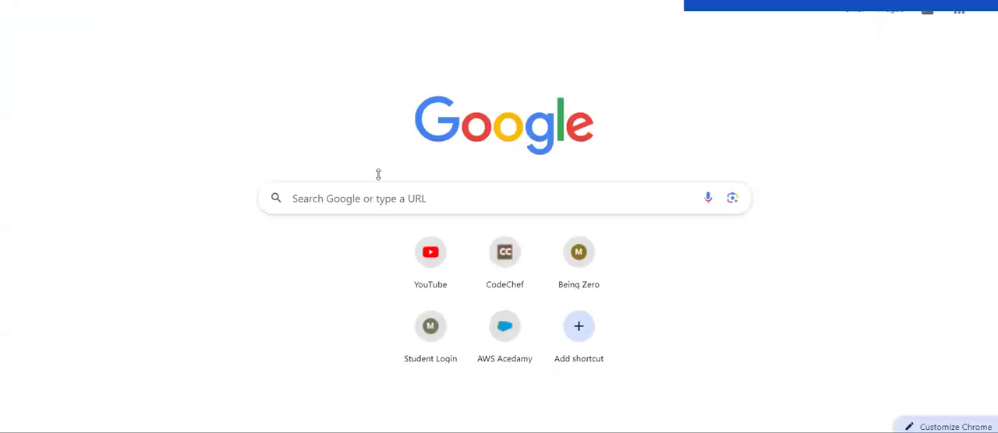
{"action": "left_click", "coordinate": [378, 194]}
{"action": "key", "text": "ctrl+v"}
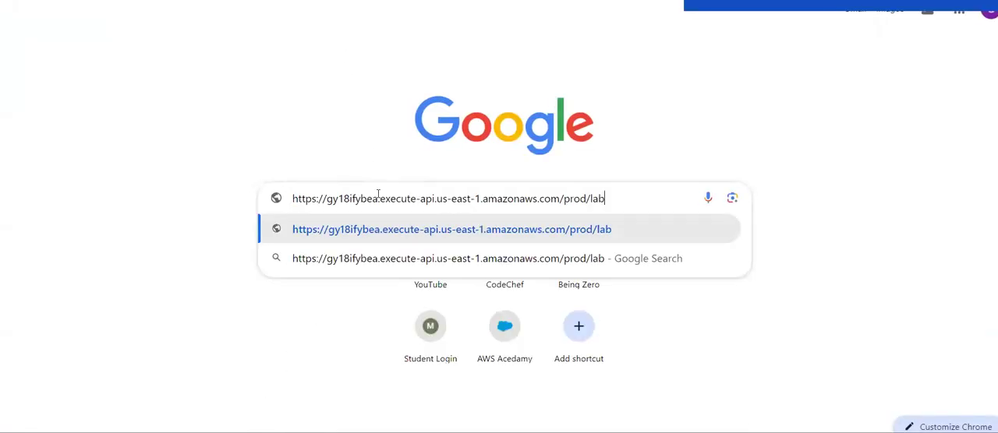
{"action": "key", "text": "Return"}
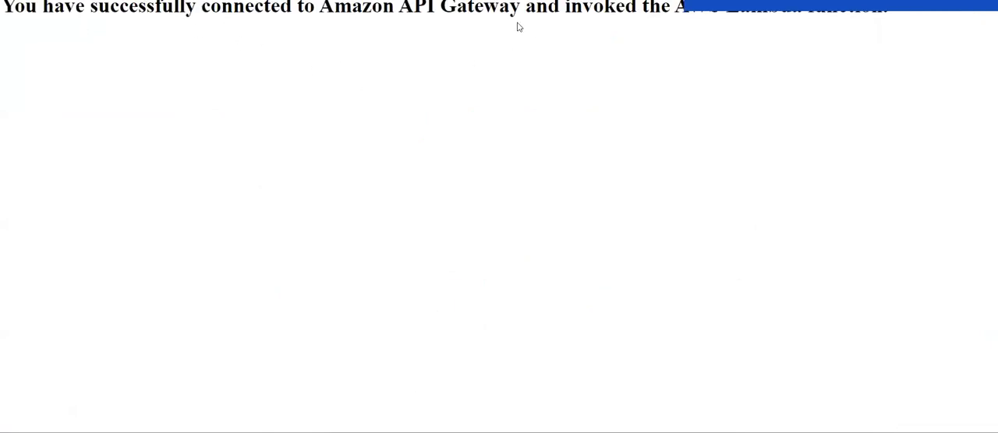
{"action": "left_click_drag", "start_coordinate": [24, 24], "coordinate": [605, 15]}
{"action": "left_click", "coordinate": [605, 16]}
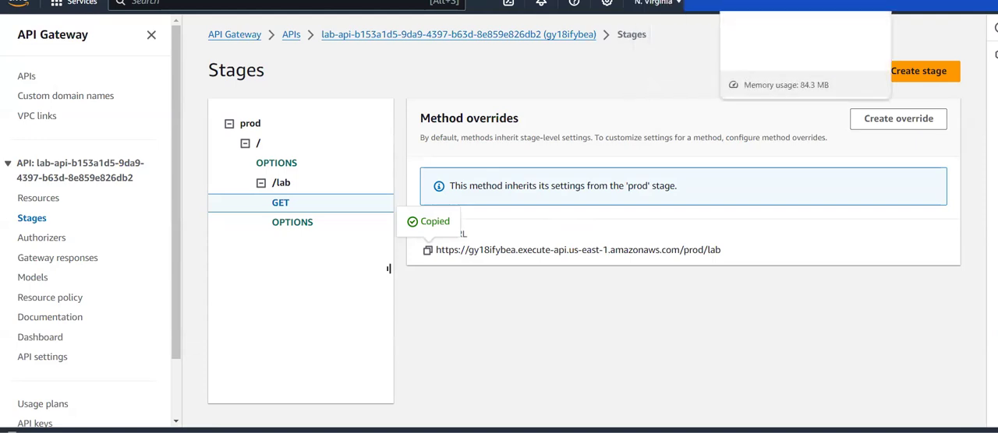
View the root OPTIONS method in the prod stage and return to the API's resource tree.
{"action": "left_click", "coordinate": [271, 164]}
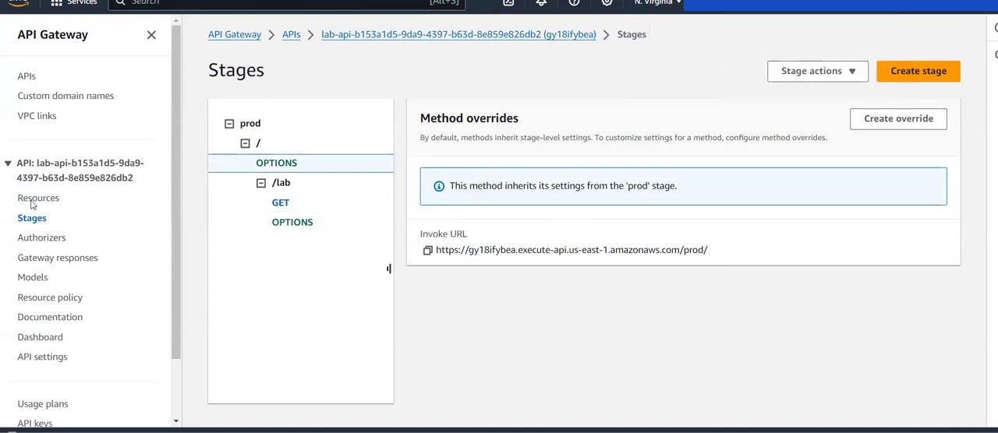
{"action": "left_click", "coordinate": [36, 199]}
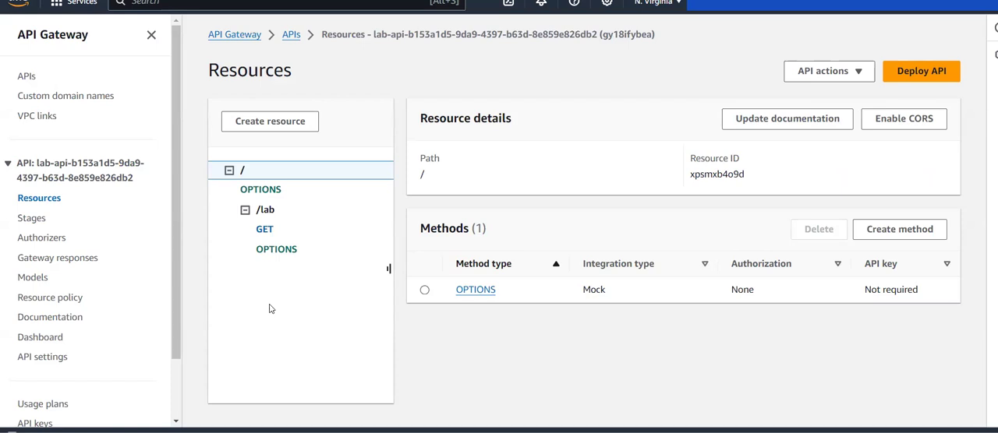
Open the /lab GET method and examine its execution flow and method request settings.
{"action": "left_click", "coordinate": [261, 229]}
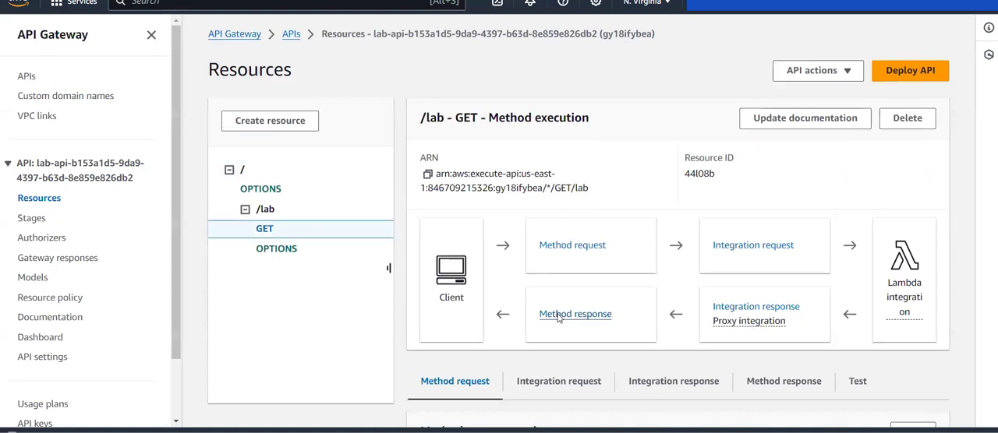
{"action": "scroll", "coordinate": [557, 316], "scroll_direction": "down", "scroll_amount": 2}
{"action": "scroll", "coordinate": [561, 285], "scroll_direction": "down", "scroll_amount": 1}
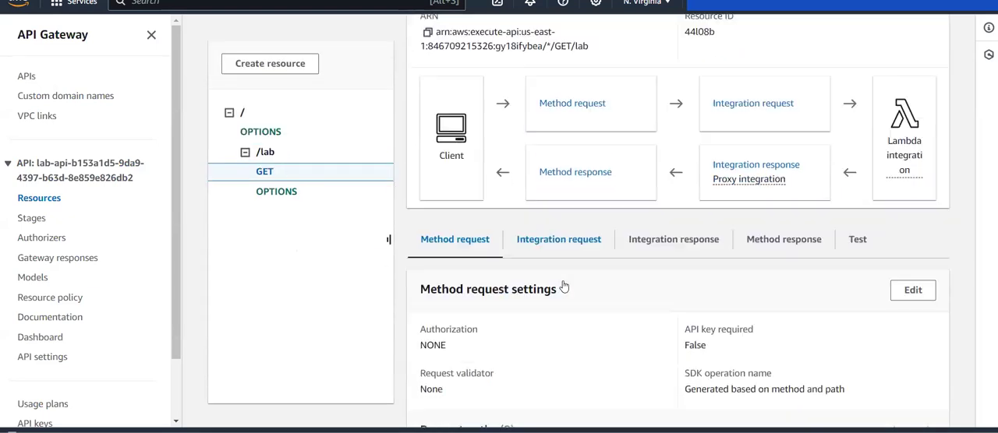
{"action": "scroll", "coordinate": [563, 286], "scroll_direction": "down", "scroll_amount": 2}
{"action": "scroll", "coordinate": [563, 285], "scroll_direction": "up", "scroll_amount": 1}
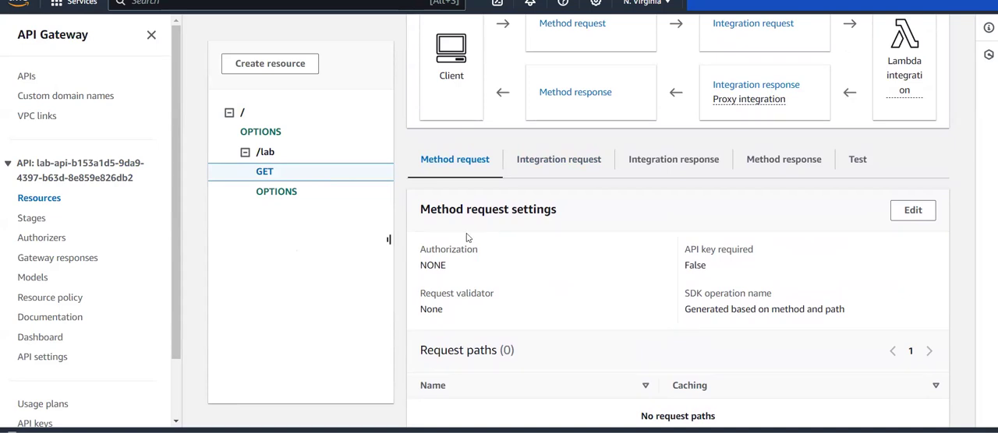
{"action": "scroll", "coordinate": [465, 236], "scroll_direction": "up", "scroll_amount": 3}
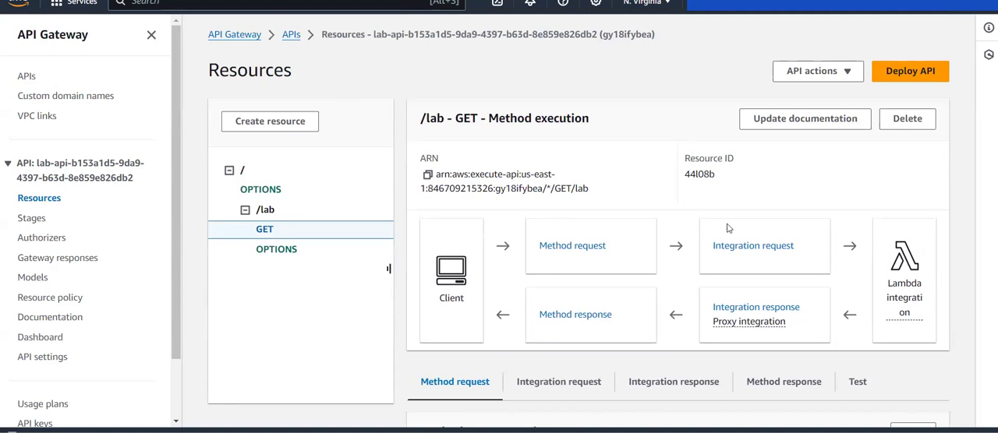
{"action": "scroll", "coordinate": [734, 280], "scroll_direction": "down", "scroll_amount": 3}
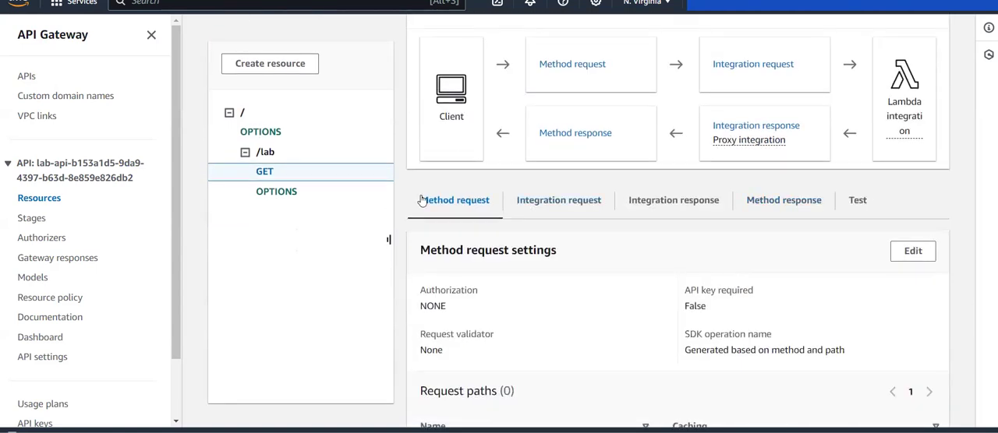
{"action": "scroll", "coordinate": [527, 279], "scroll_direction": "up", "scroll_amount": 3}
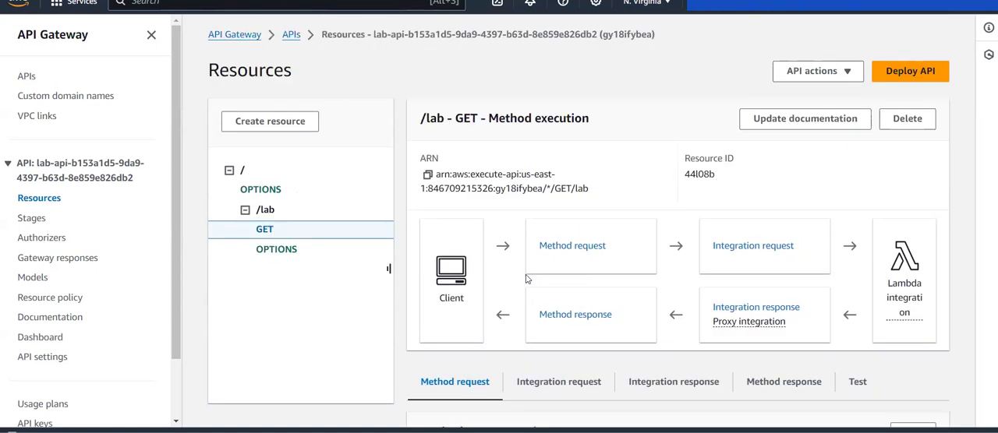
{"action": "scroll", "coordinate": [634, 238], "scroll_direction": "down", "scroll_amount": 3}
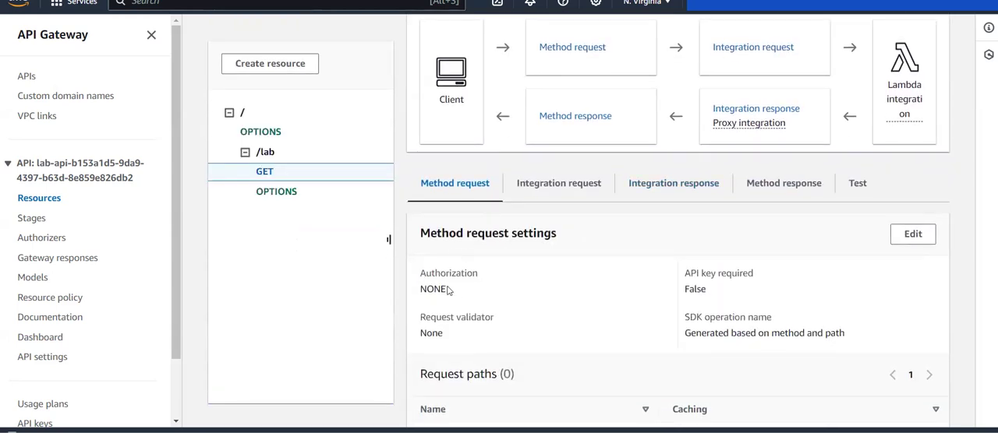
Open the GET method request for editing, inspect the authorization and request validator options, and return to the resources without saving.
{"action": "left_click", "coordinate": [913, 234]}
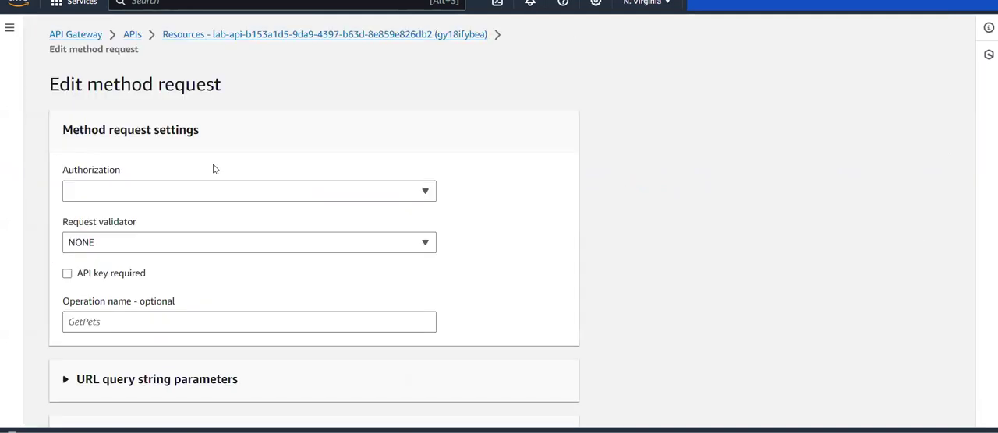
{"action": "scroll", "coordinate": [214, 167], "scroll_direction": "down", "scroll_amount": 1}
{"action": "left_click", "coordinate": [180, 128]}
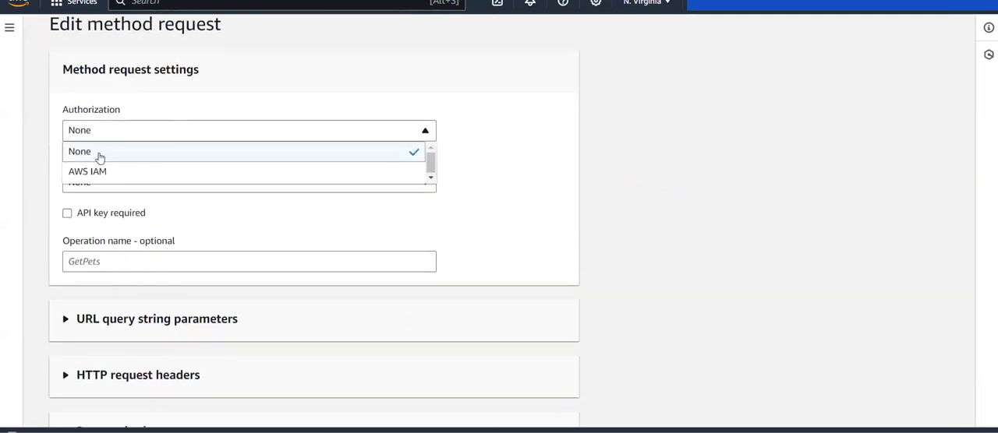
{"action": "scroll", "coordinate": [116, 176], "scroll_direction": "down", "scroll_amount": 1}
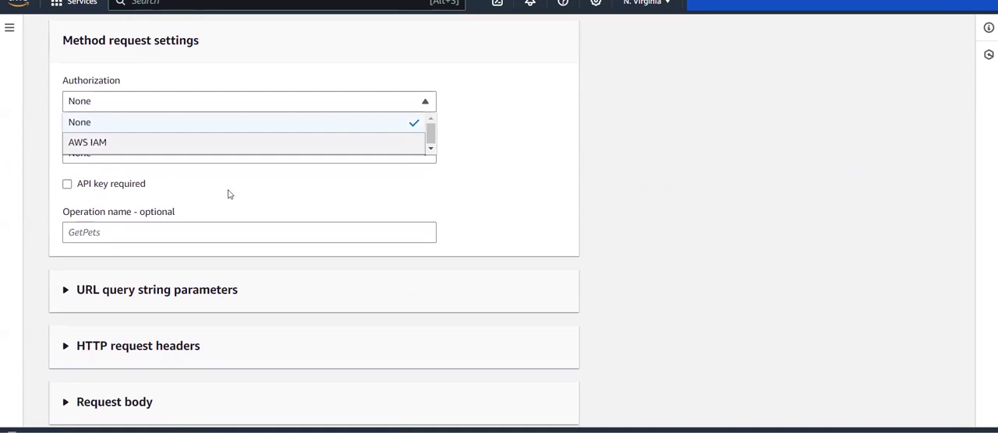
{"action": "left_click", "coordinate": [439, 178]}
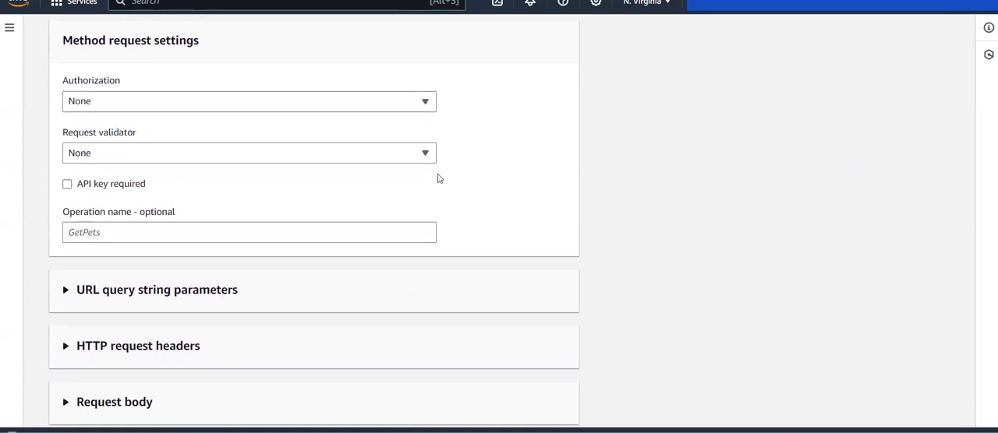
{"action": "left_click", "coordinate": [369, 152]}
{"action": "left_click", "coordinate": [494, 149]}
{"action": "scroll", "coordinate": [373, 198], "scroll_direction": "up", "scroll_amount": 2}
{"action": "scroll", "coordinate": [373, 198], "scroll_direction": "left", "scroll_amount": 5}
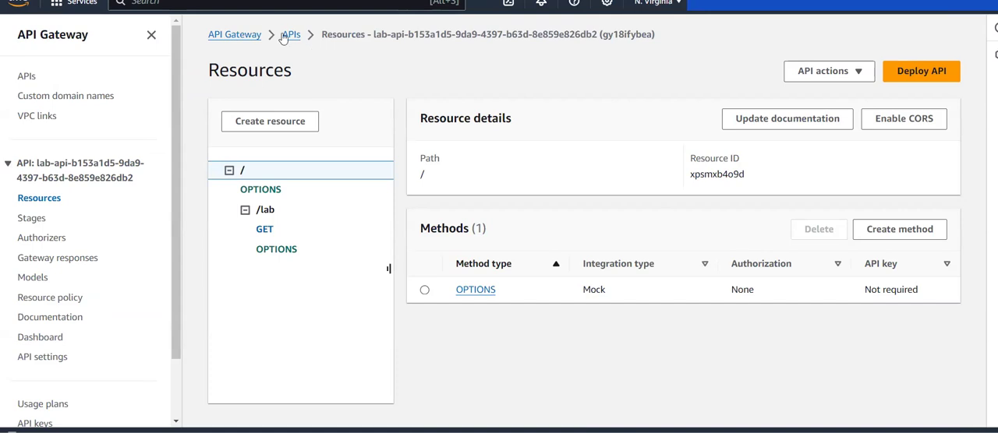
Search the AWS services for "cognito" and open the Amazon Cognito console.
{"action": "left_click", "coordinate": [241, 3]}
{"action": "type", "text": "clou"}
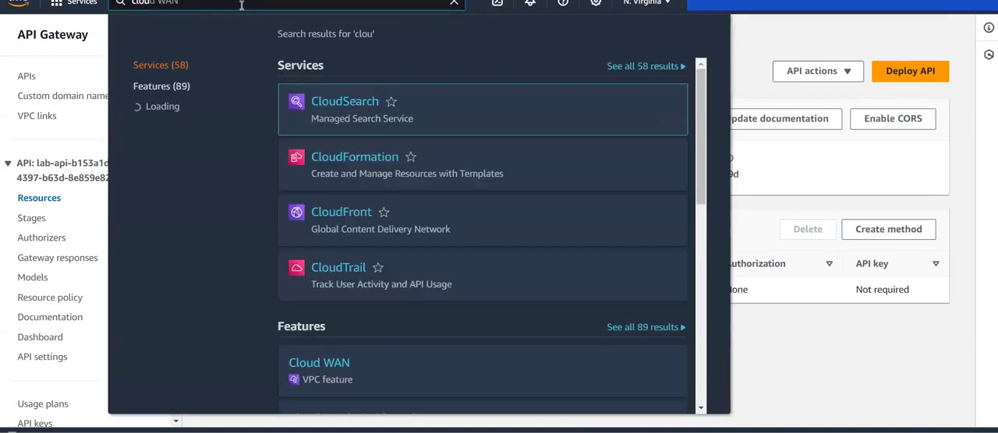
{"action": "key", "text": "BackSpace"}
{"action": "key", "text": "BackSpace"}
{"action": "key", "text": "BackSpace"}
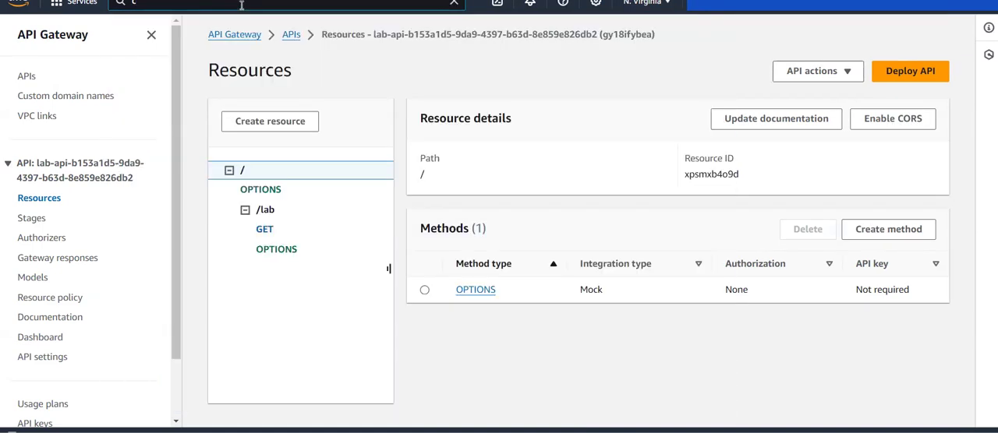
{"action": "type", "text": "ong"}
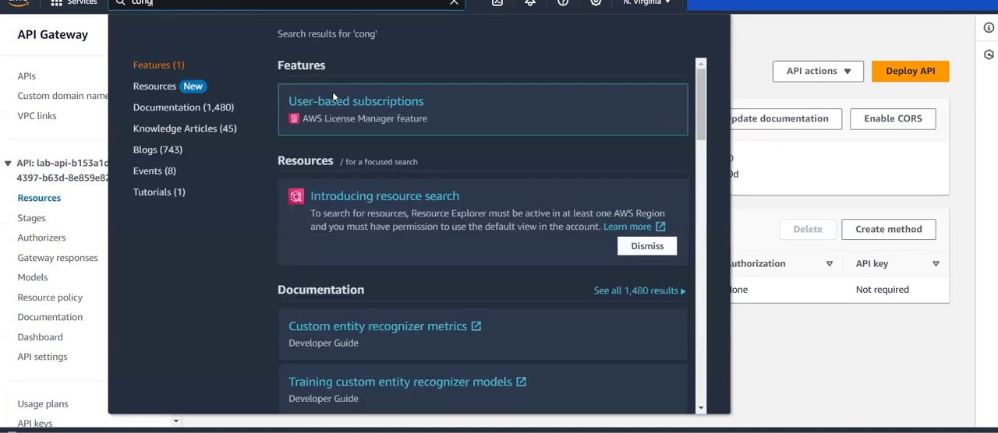
{"action": "key", "text": "BackSpace"}
{"action": "key", "text": "BackSpace"}
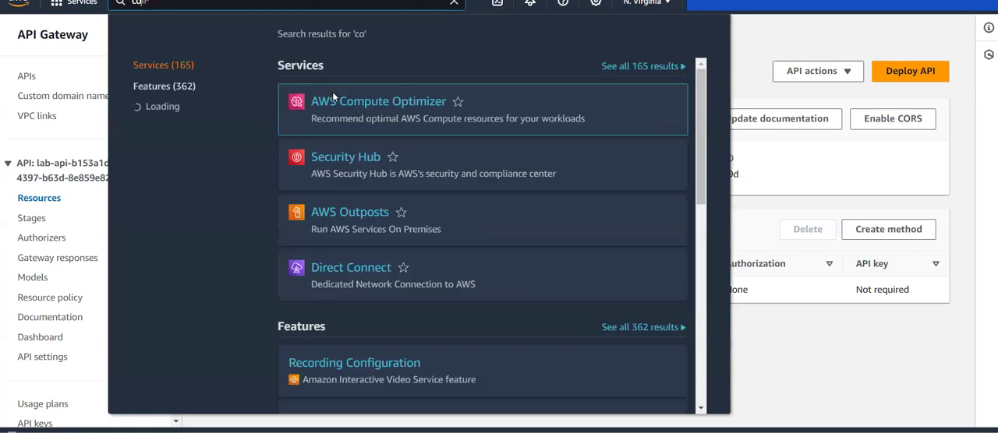
{"action": "type", "text": "gnito"}
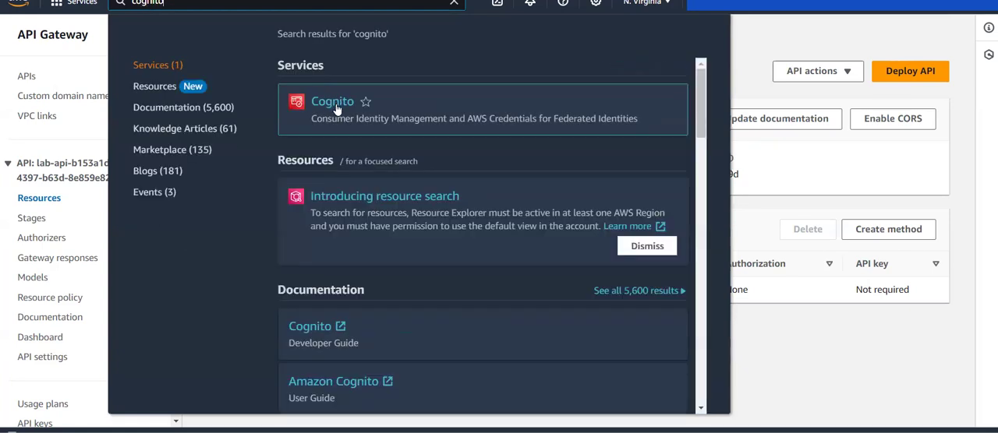
{"action": "left_click", "coordinate": [454, 3]}
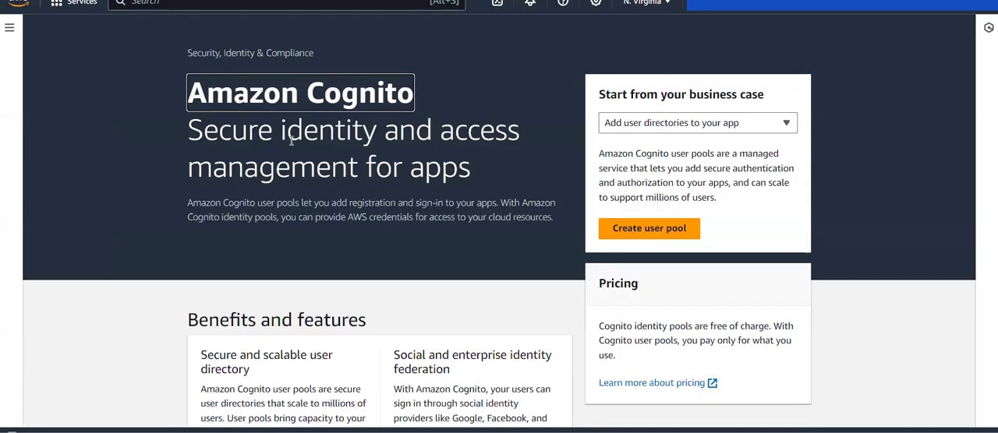
Start creating a Cognito user pool and review the wizard's steps and authentication provider types.
{"action": "left_click", "coordinate": [652, 227]}
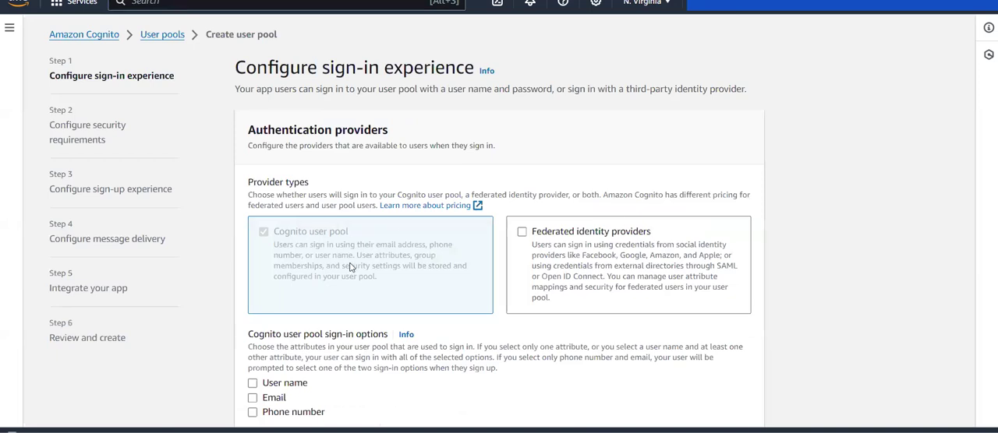
{"action": "scroll", "coordinate": [431, 262], "scroll_direction": "down", "scroll_amount": 3}
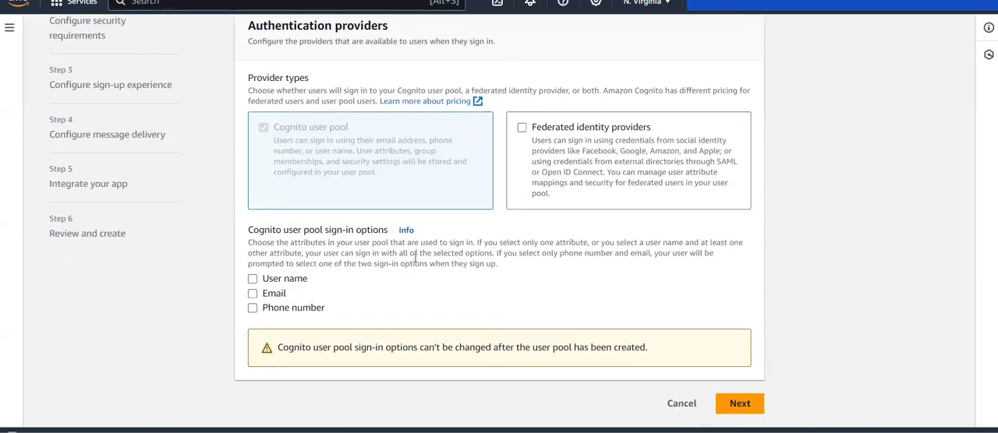
{"action": "scroll", "coordinate": [417, 213], "scroll_direction": "up", "scroll_amount": 3}
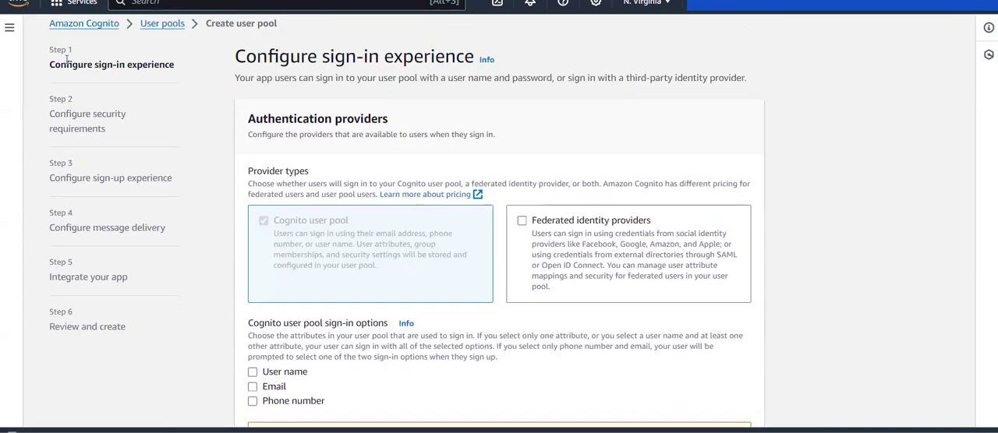
{"action": "left_click_drag", "start_coordinate": [40, 67], "coordinate": [210, 59]}
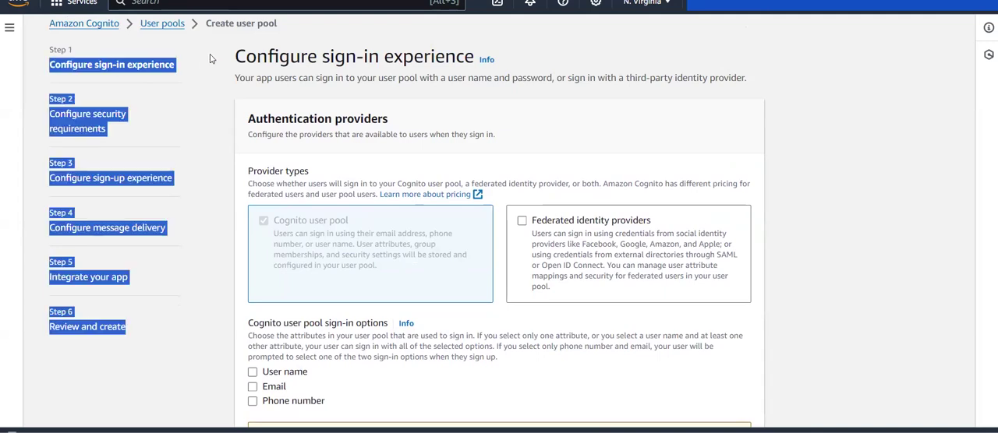
{"action": "left_click", "coordinate": [209, 56]}
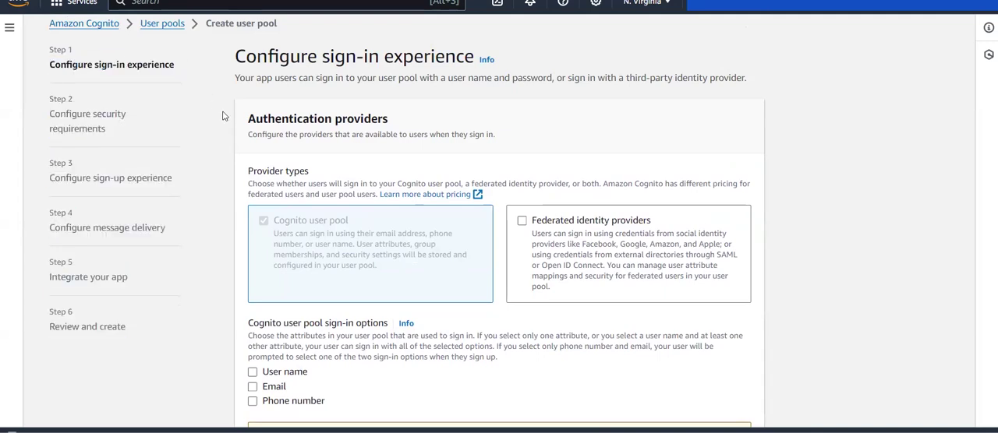
{"action": "scroll", "coordinate": [260, 102], "scroll_direction": "down", "scroll_amount": 2}
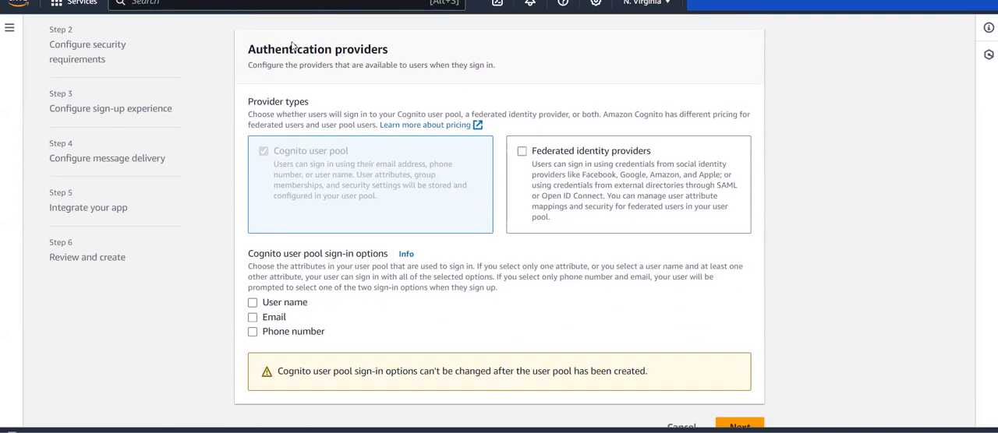
{"action": "left_click_drag", "start_coordinate": [254, 106], "coordinate": [289, 106]}
{"action": "left_click", "coordinate": [289, 106]}
{"action": "scroll", "coordinate": [618, 114], "scroll_direction": "down", "scroll_amount": 1}
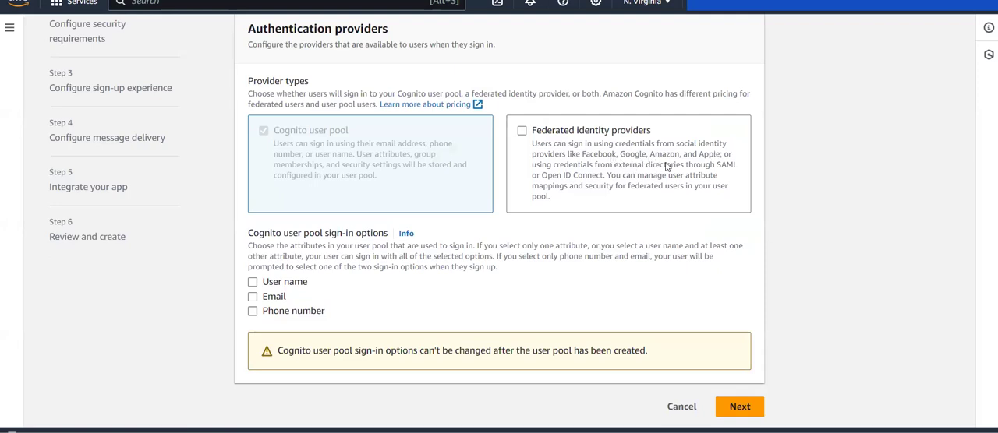
Try adding federated identity providers to the user pool, clear that choice, and review the sign-in options.
{"action": "left_click", "coordinate": [522, 131]}
{"action": "left_click", "coordinate": [521, 131]}
{"action": "scroll", "coordinate": [313, 241], "scroll_direction": "down", "scroll_amount": 1}
{"action": "left_click_drag", "start_coordinate": [267, 231], "coordinate": [371, 233]}
{"action": "left_click", "coordinate": [368, 232]}
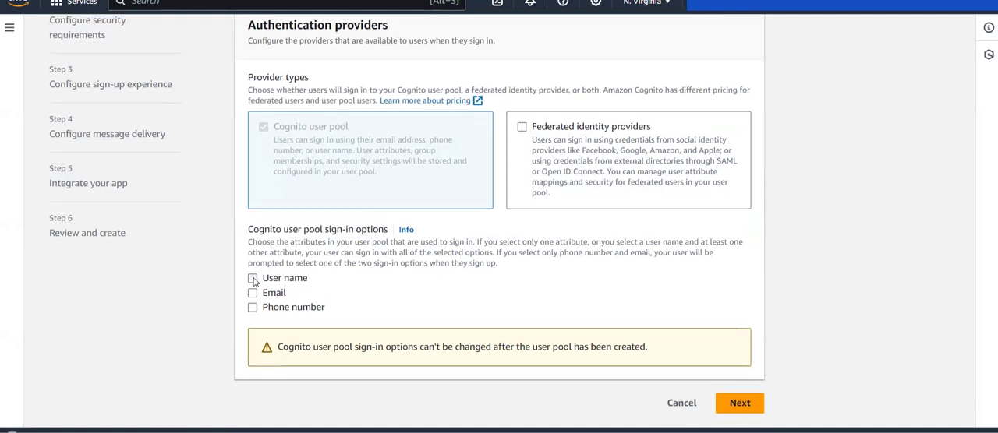
Choose User name as the user pool's sign-in option and continue to the security requirements.
{"action": "left_click", "coordinate": [253, 279]}
{"action": "scroll", "coordinate": [384, 309], "scroll_direction": "down", "scroll_amount": 1}
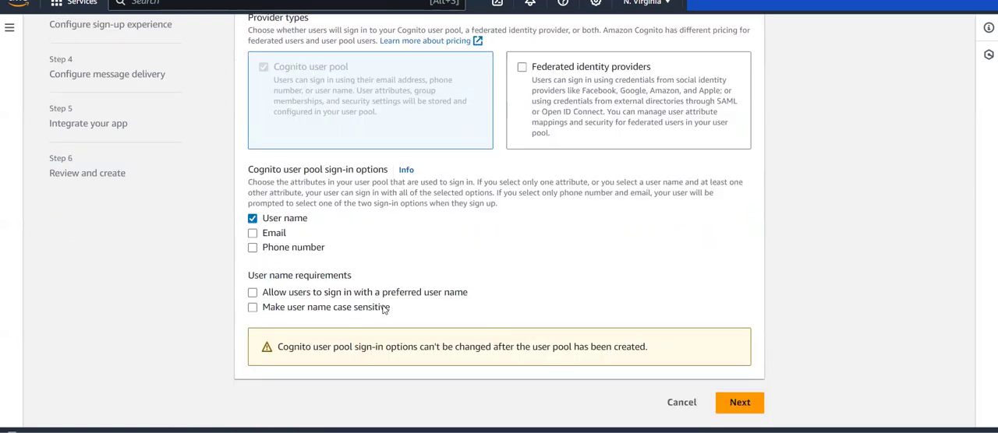
{"action": "left_click", "coordinate": [755, 406]}
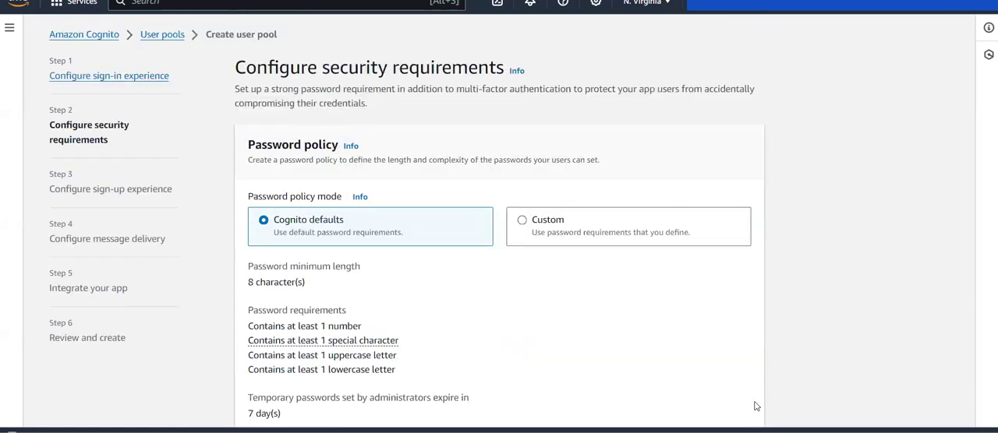
Preview the Custom password policy mode and switch back to Cognito defaults.
{"action": "scroll", "coordinate": [301, 261], "scroll_direction": "down", "scroll_amount": 1}
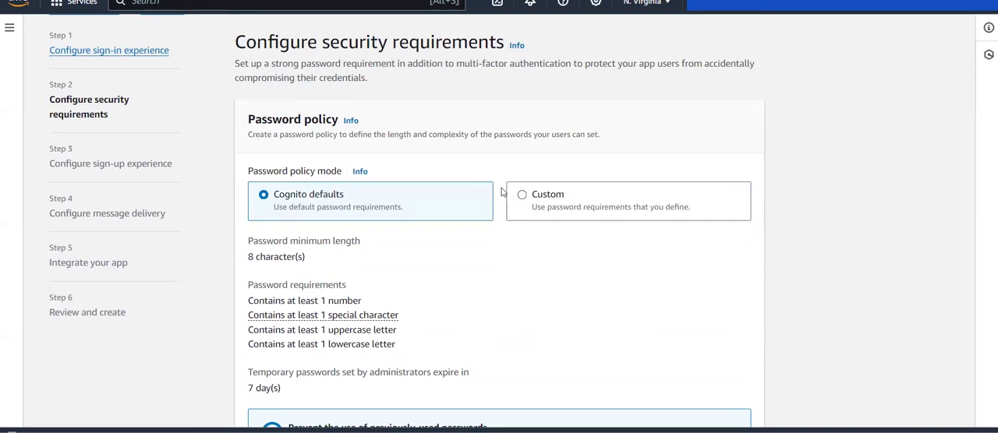
{"action": "left_click", "coordinate": [570, 203]}
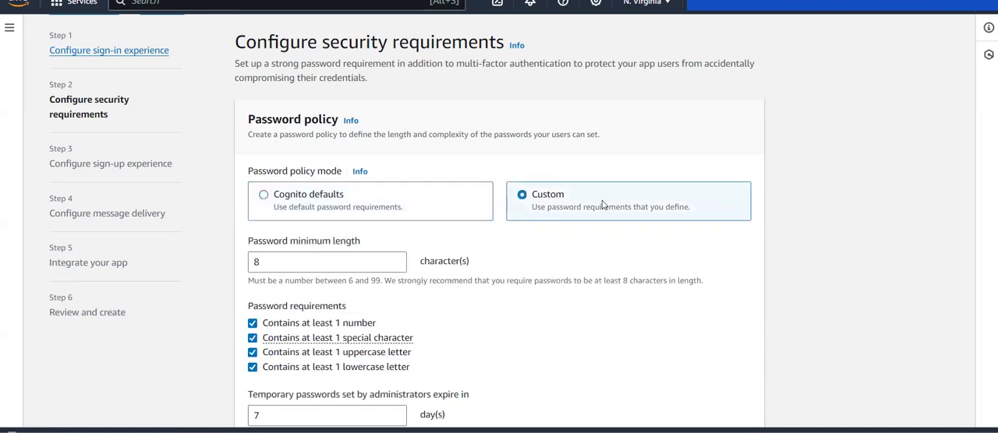
{"action": "left_click", "coordinate": [380, 201]}
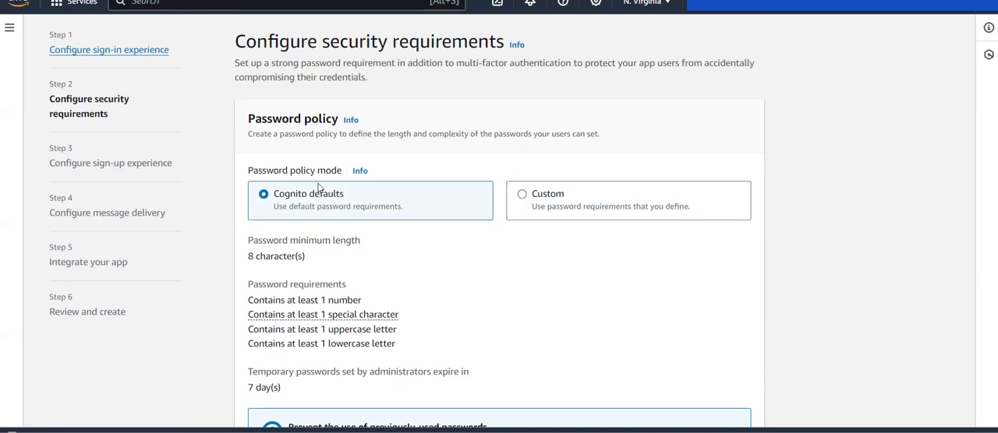
Set the password policy mode to Custom and review its minimum length, keeping the special character requirement enabled.
{"action": "scroll", "coordinate": [343, 195], "scroll_direction": "down", "scroll_amount": 1}
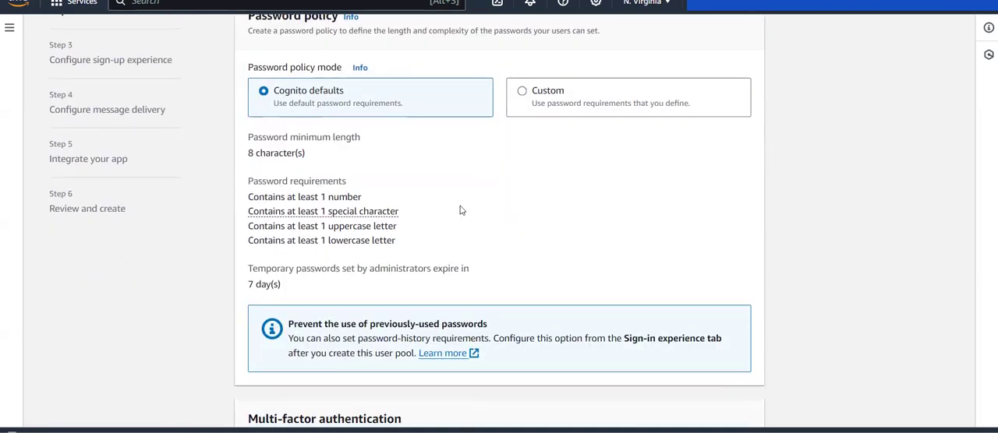
{"action": "left_click", "coordinate": [522, 105]}
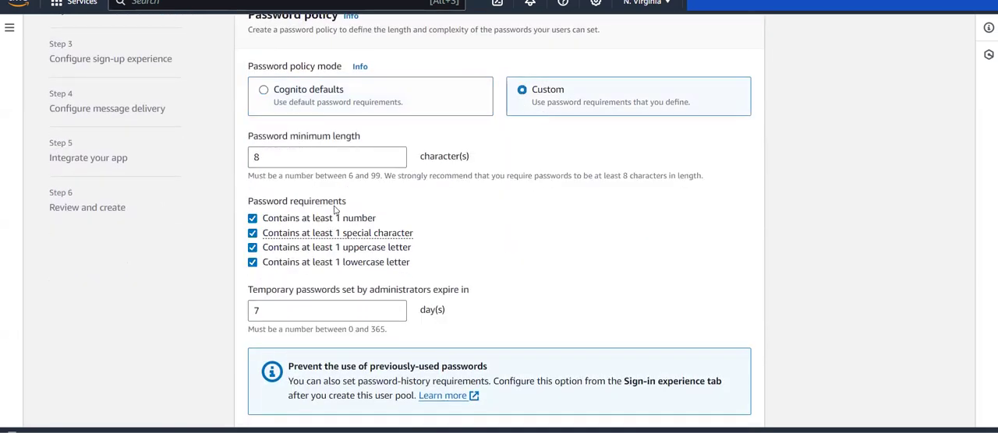
{"action": "left_click", "coordinate": [302, 158]}
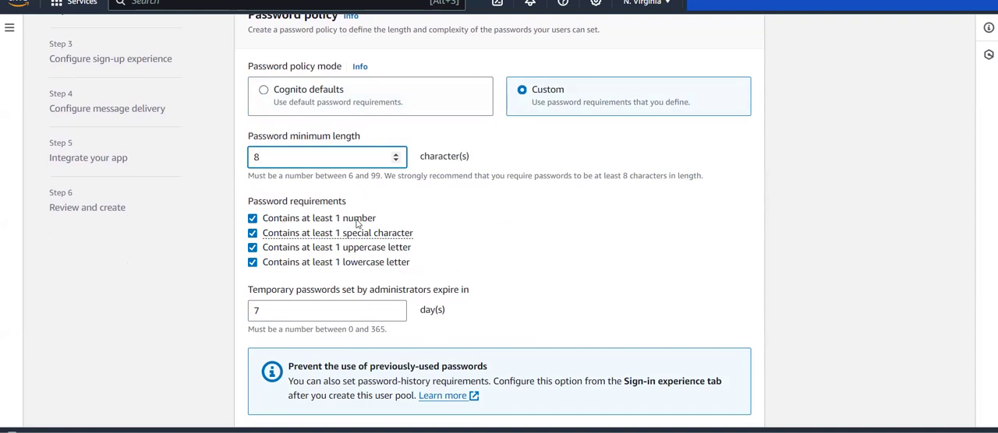
{"action": "left_click", "coordinate": [254, 234]}
{"action": "left_click", "coordinate": [252, 234]}
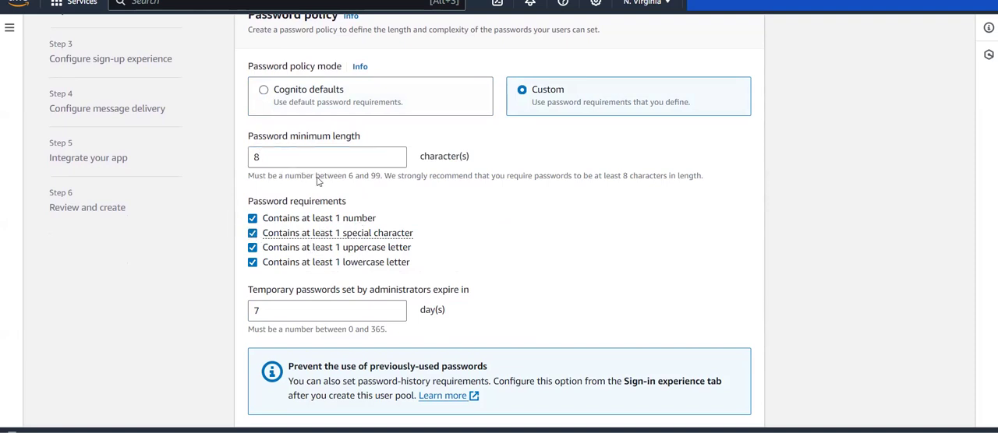
Compare the Custom password policy with the default one and set the password policy mode to Cognito defaults.
{"action": "left_click", "coordinate": [360, 91]}
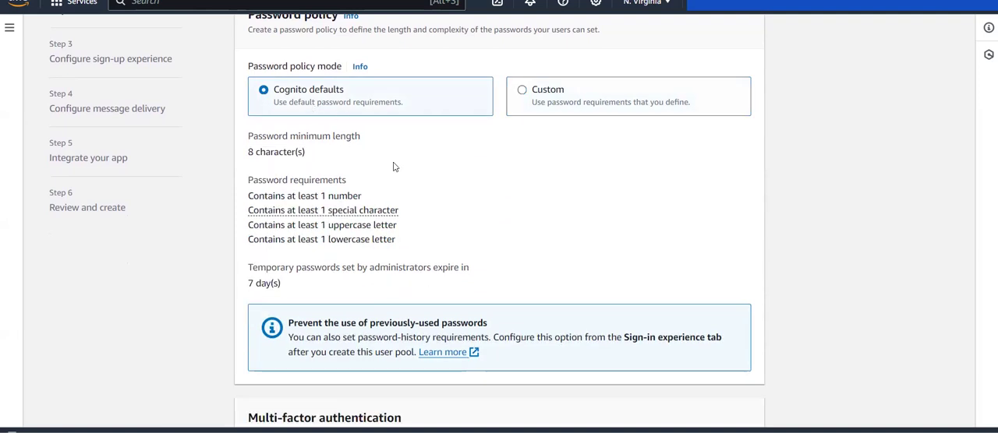
{"action": "scroll", "coordinate": [394, 167], "scroll_direction": "down", "scroll_amount": 3}
{"action": "scroll", "coordinate": [395, 167], "scroll_direction": "up", "scroll_amount": 3}
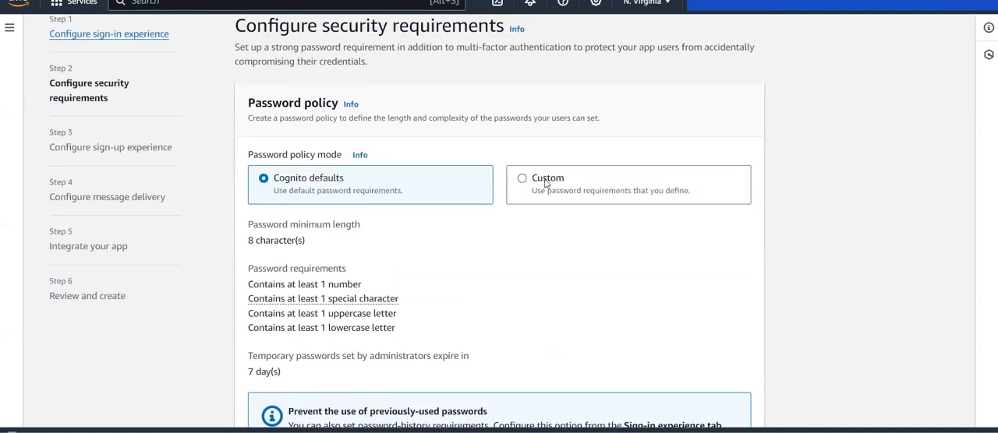
{"action": "left_click", "coordinate": [545, 180]}
{"action": "scroll", "coordinate": [358, 241], "scroll_direction": "down", "scroll_amount": 2}
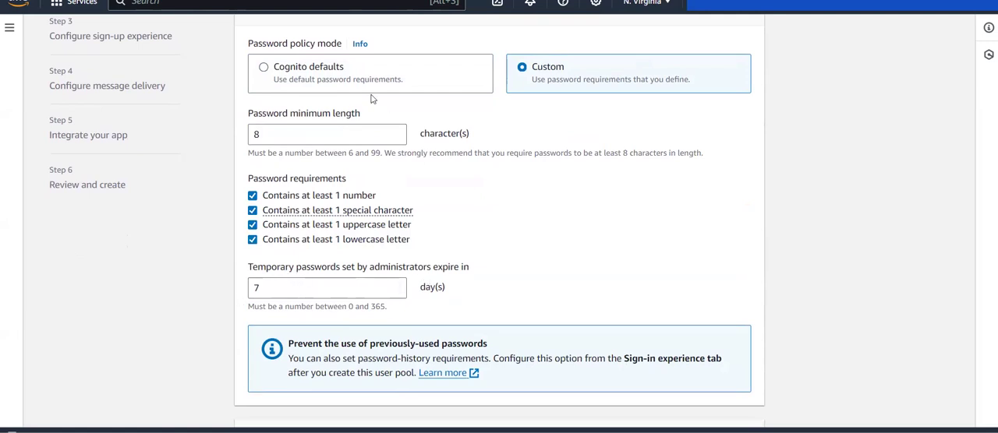
{"action": "left_click", "coordinate": [355, 72]}
Review the default password requirements and set MFA enforcement to No MFA.
{"action": "scroll", "coordinate": [335, 236], "scroll_direction": "down", "scroll_amount": 1}
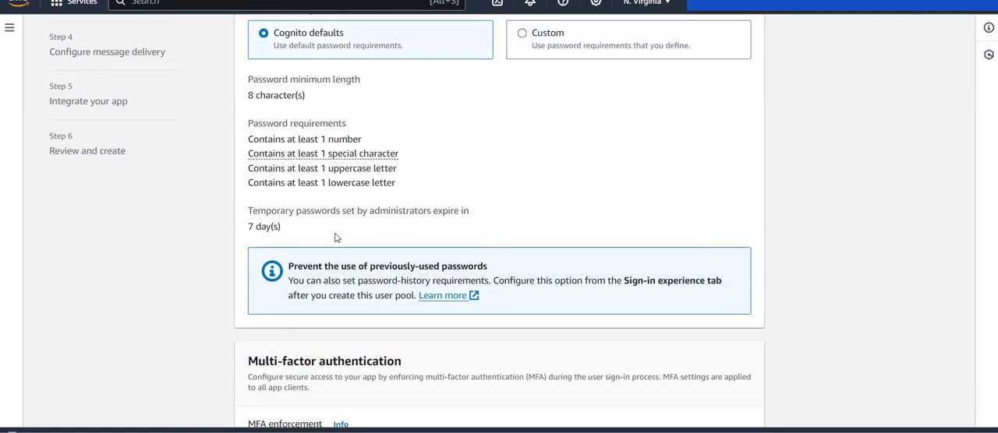
{"action": "scroll", "coordinate": [308, 234], "scroll_direction": "down", "scroll_amount": 2}
{"action": "scroll", "coordinate": [309, 236], "scroll_direction": "down", "scroll_amount": 1}
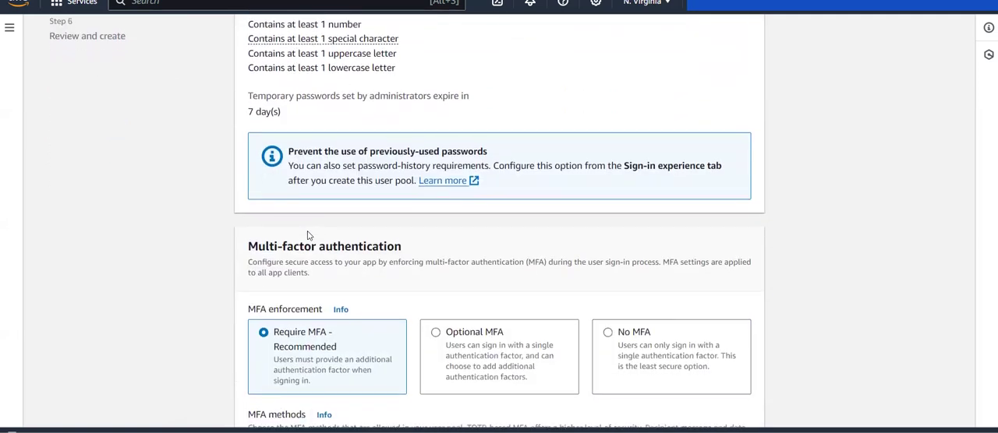
{"action": "scroll", "coordinate": [379, 150], "scroll_direction": "down", "scroll_amount": 1}
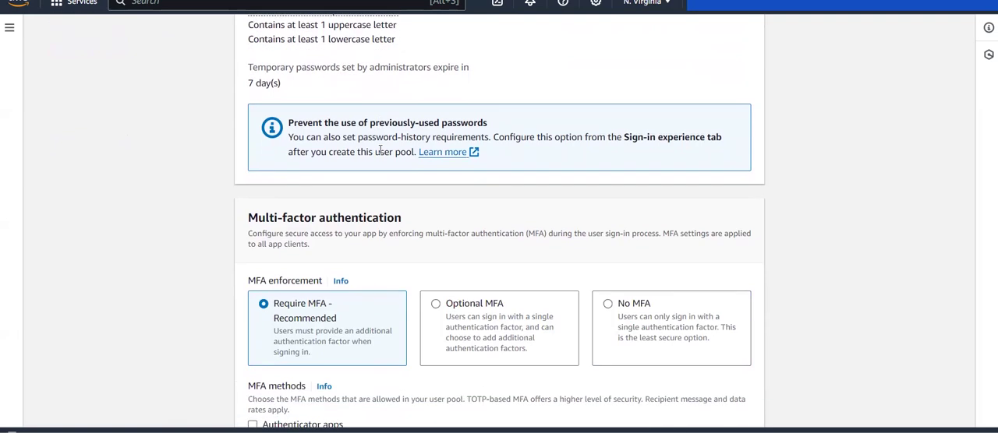
{"action": "scroll", "coordinate": [392, 134], "scroll_direction": "down", "scroll_amount": 3}
{"action": "scroll", "coordinate": [249, 51], "scroll_direction": "down", "scroll_amount": 3}
{"action": "triple_click", "coordinate": [407, 53]}
{"action": "left_click", "coordinate": [414, 55]}
{"action": "left_click", "coordinate": [635, 159]}
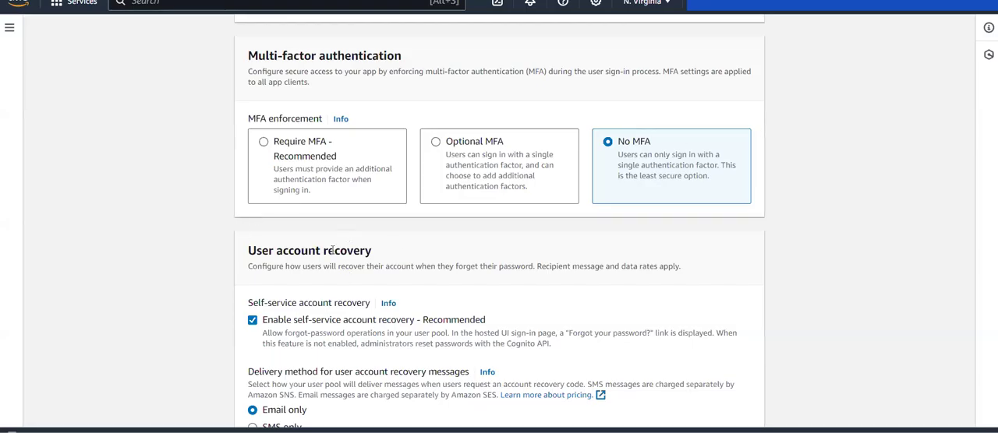
Keep self-service account recovery enabled with Email only delivery and continue to the sign-up experience configuration.
{"action": "scroll", "coordinate": [333, 251], "scroll_direction": "down", "scroll_amount": 1}
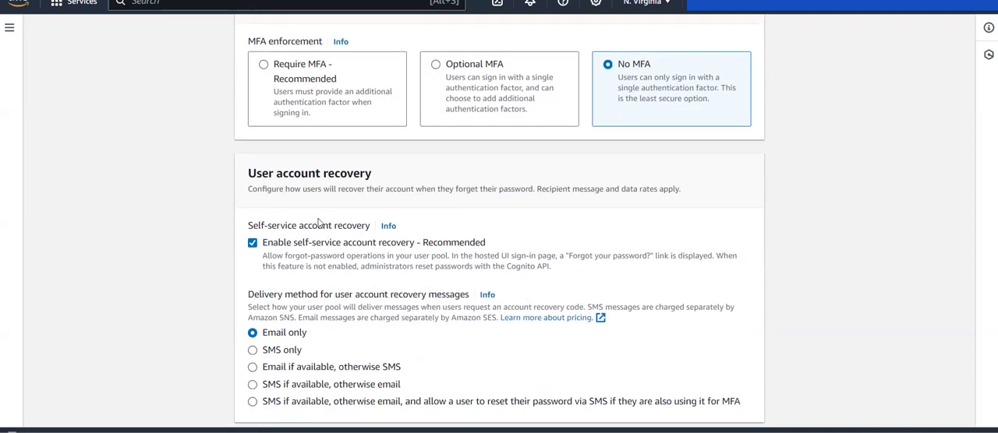
{"action": "scroll", "coordinate": [369, 247], "scroll_direction": "down", "scroll_amount": 1}
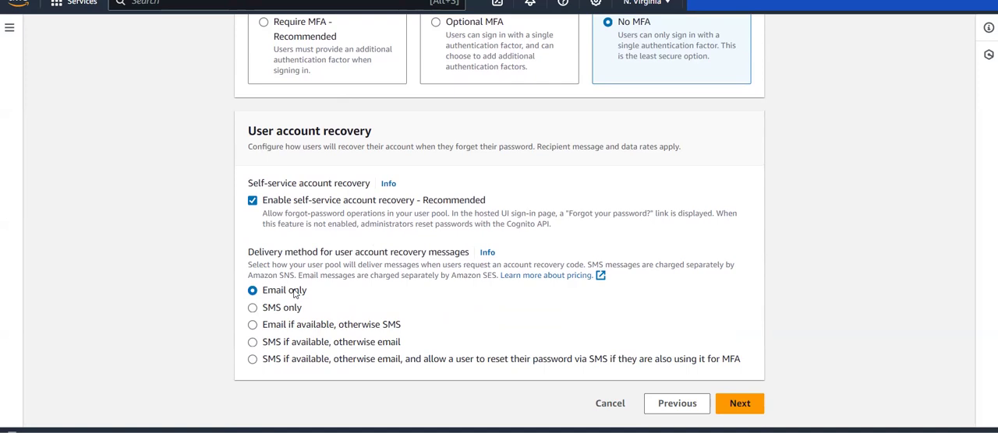
{"action": "left_click", "coordinate": [732, 404]}
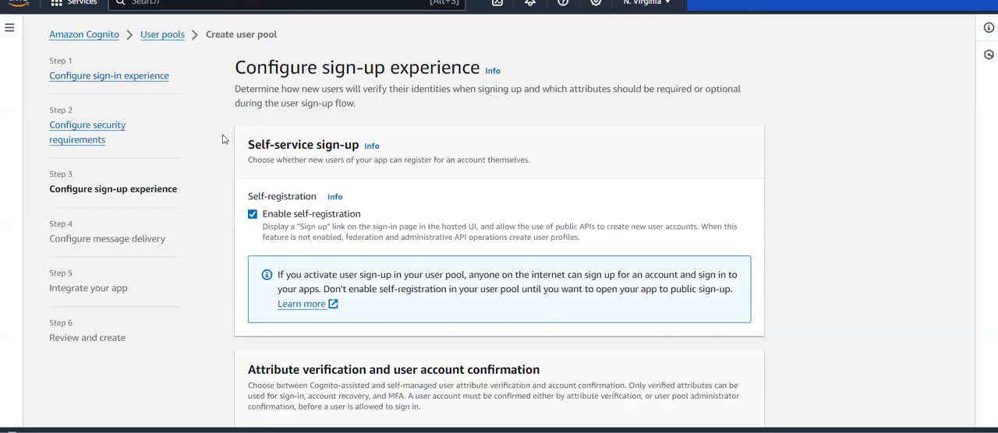
Review the self-service sign-up section of the sign-up experience, including its self-registration option.
{"action": "left_click_drag", "start_coordinate": [231, 75], "coordinate": [462, 67]}
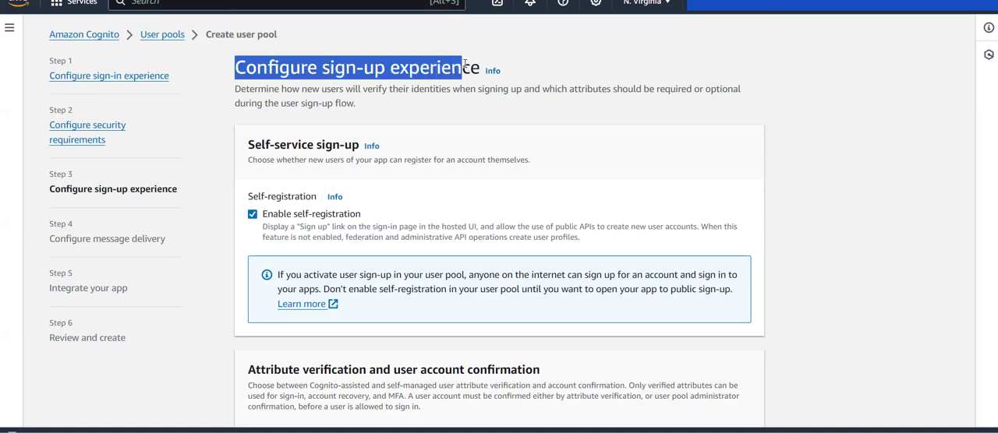
{"action": "left_click", "coordinate": [465, 66]}
{"action": "scroll", "coordinate": [430, 195], "scroll_direction": "down", "scroll_amount": 2}
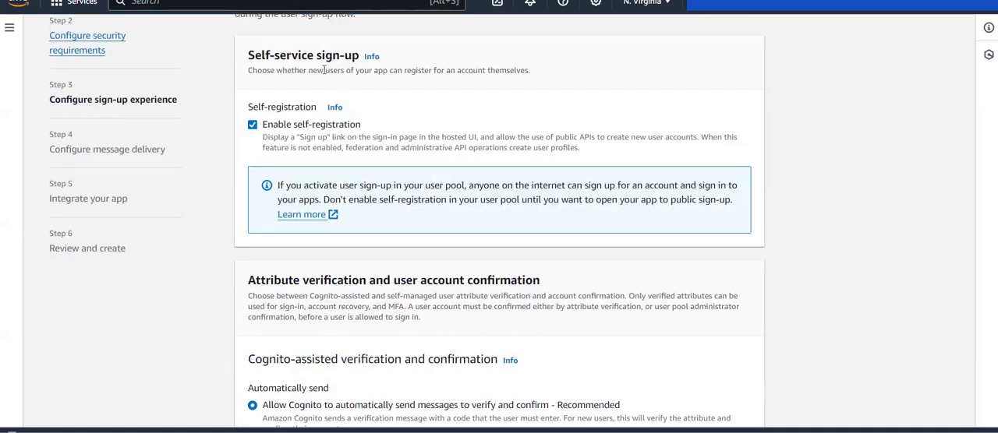
{"action": "left_click_drag", "start_coordinate": [288, 56], "coordinate": [373, 62]}
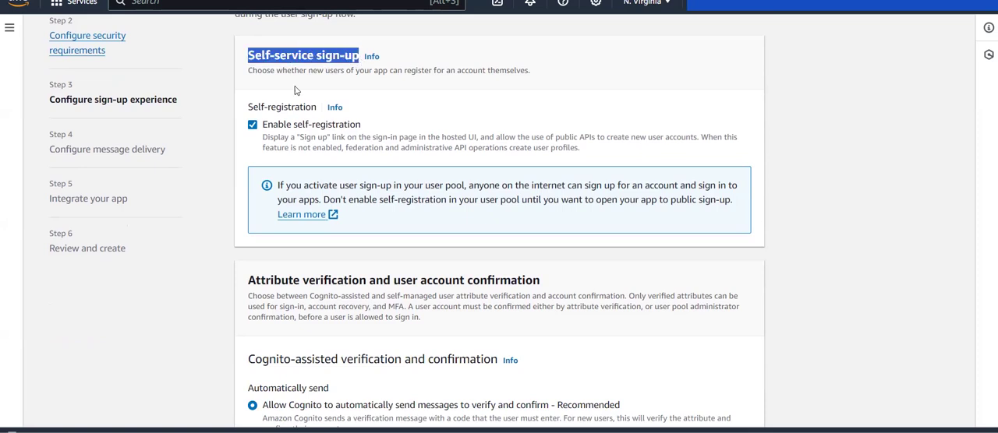
{"action": "left_click", "coordinate": [380, 103]}
{"action": "scroll", "coordinate": [380, 104], "scroll_direction": "down", "scroll_amount": 2}
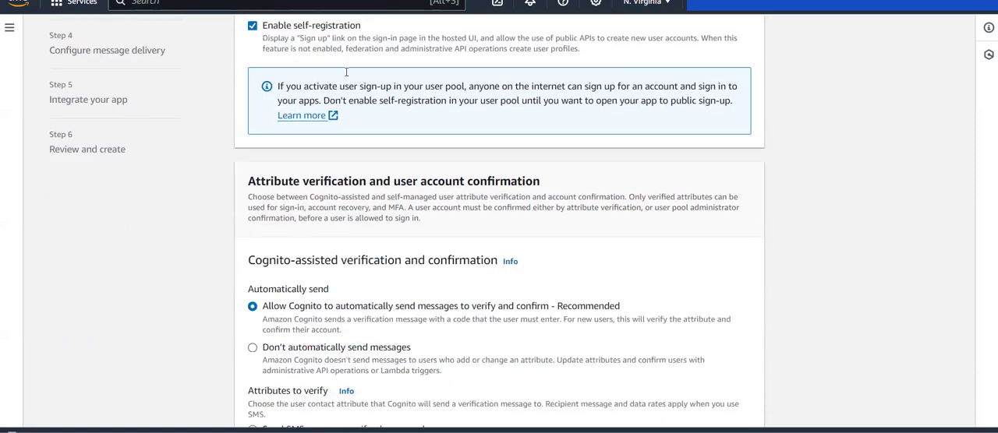
Examine the attribute verification and user account confirmation section, including the Cognito-assisted verification and confirmation options.
{"action": "scroll", "coordinate": [250, 132], "scroll_direction": "down", "scroll_amount": 2}
{"action": "scroll", "coordinate": [246, 102], "scroll_direction": "up", "scroll_amount": 1}
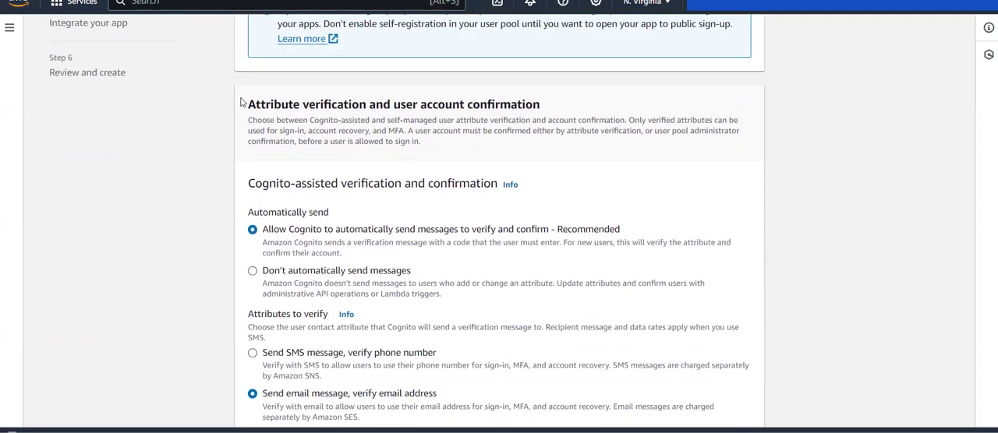
{"action": "left_click_drag", "start_coordinate": [241, 102], "coordinate": [546, 107]}
{"action": "left_click", "coordinate": [546, 107]}
{"action": "scroll", "coordinate": [389, 132], "scroll_direction": "down", "scroll_amount": 2}
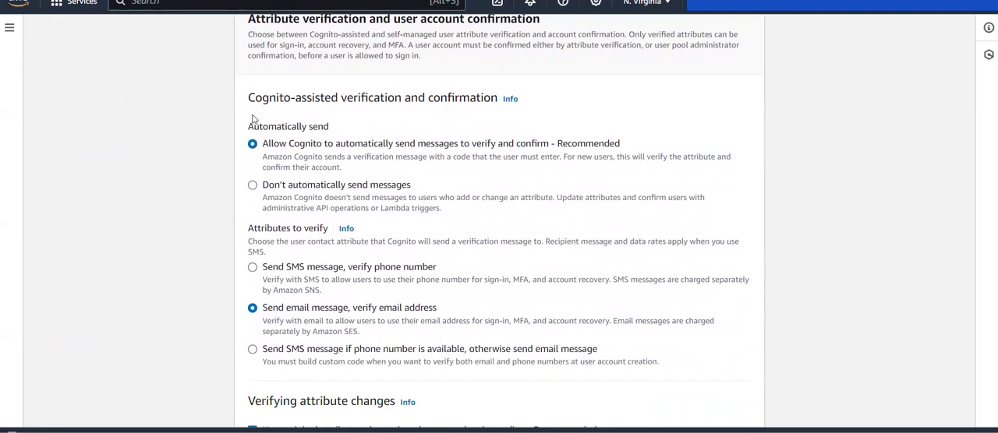
{"action": "left_click_drag", "start_coordinate": [249, 102], "coordinate": [476, 101]}
{"action": "left_click", "coordinate": [475, 100]}
{"action": "scroll", "coordinate": [371, 145], "scroll_direction": "down", "scroll_amount": 2}
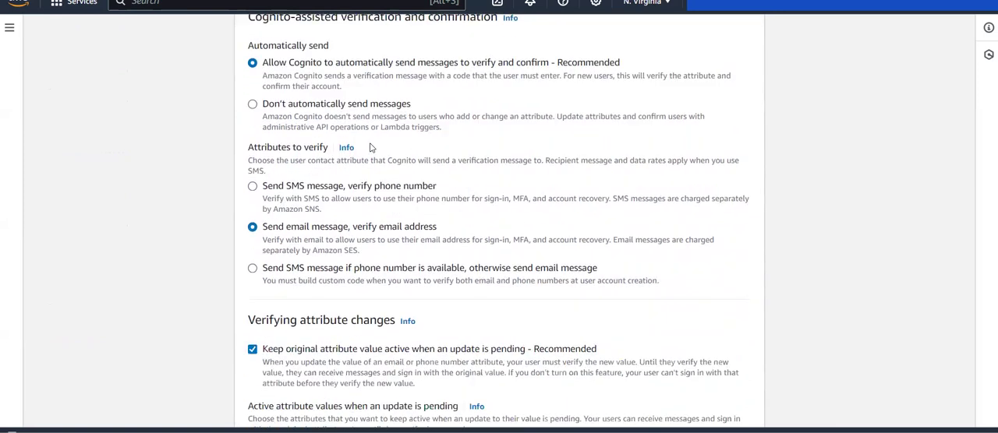
Examine the attributes to verify, the settings for verifying attribute changes, and the required attributes section.
{"action": "scroll", "coordinate": [371, 219], "scroll_direction": "down", "scroll_amount": 1}
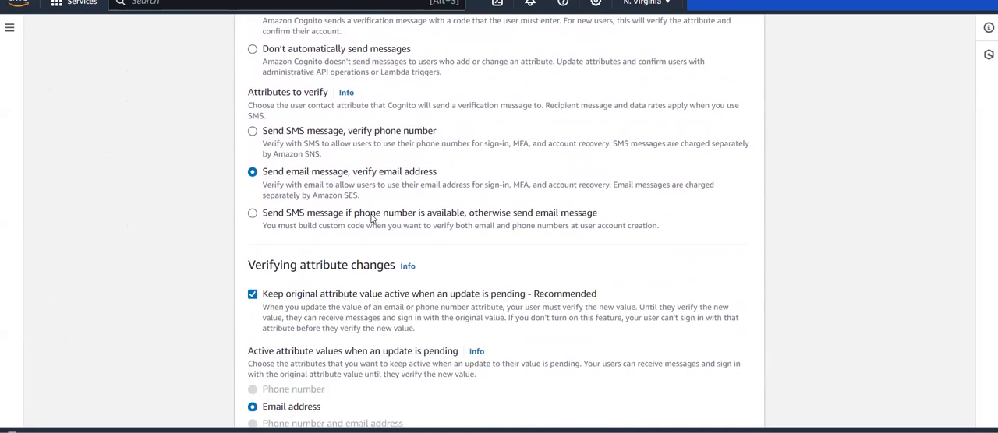
{"action": "scroll", "coordinate": [371, 219], "scroll_direction": "down", "scroll_amount": 1}
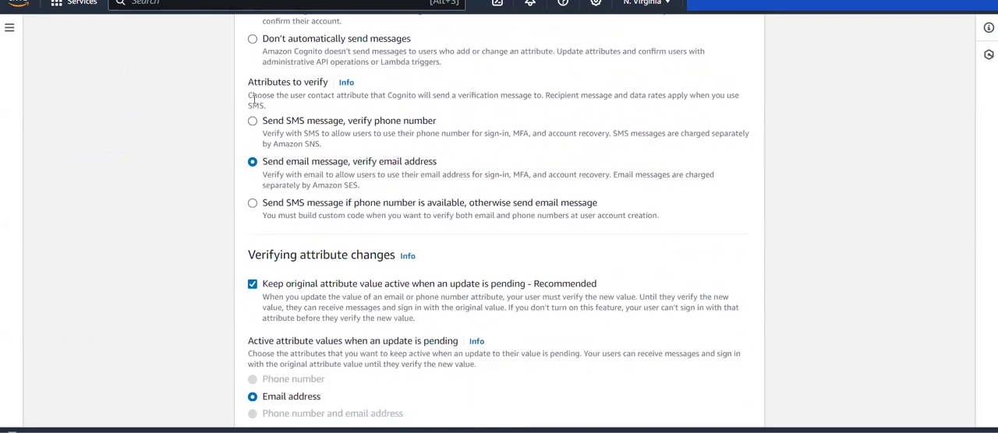
{"action": "scroll", "coordinate": [332, 162], "scroll_direction": "down", "scroll_amount": 1}
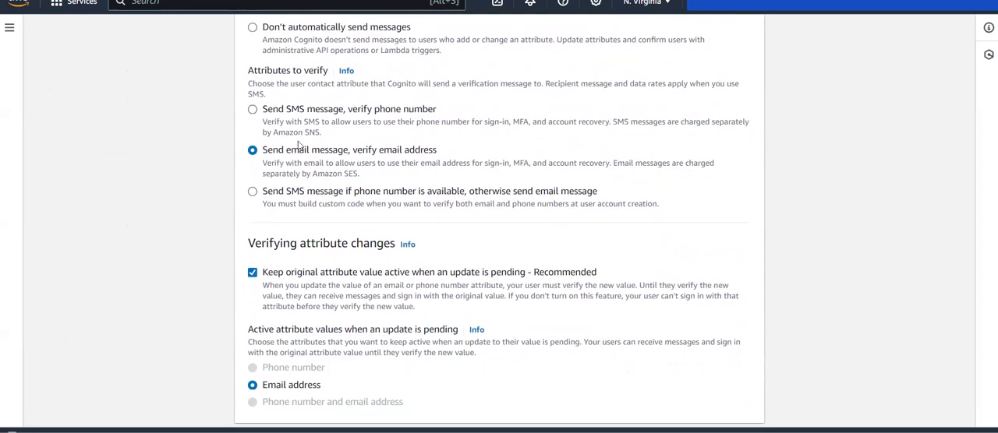
{"action": "scroll", "coordinate": [374, 162], "scroll_direction": "down", "scroll_amount": 1}
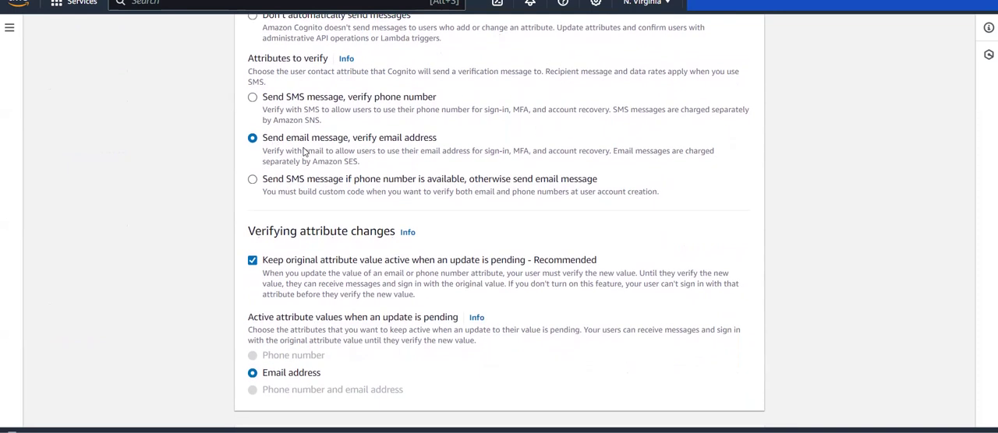
{"action": "scroll", "coordinate": [323, 159], "scroll_direction": "down", "scroll_amount": 1}
{"action": "scroll", "coordinate": [323, 159], "scroll_direction": "down", "scroll_amount": 2}
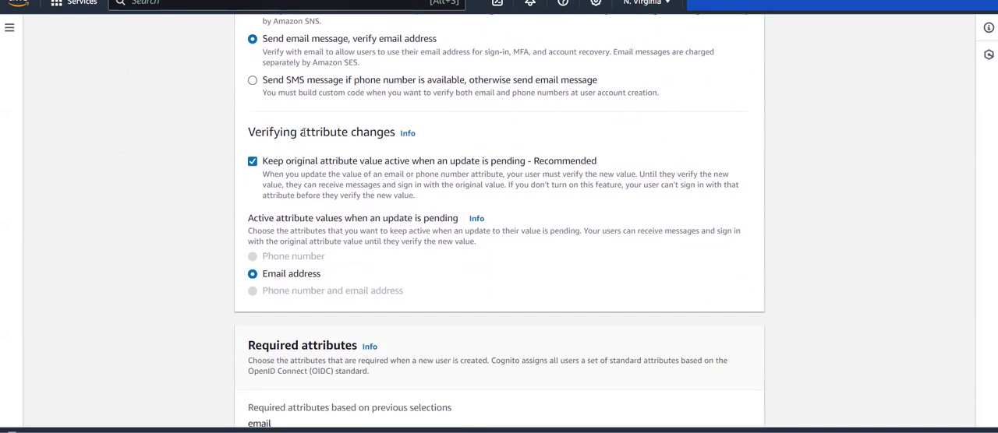
{"action": "scroll", "coordinate": [332, 168], "scroll_direction": "down", "scroll_amount": 1}
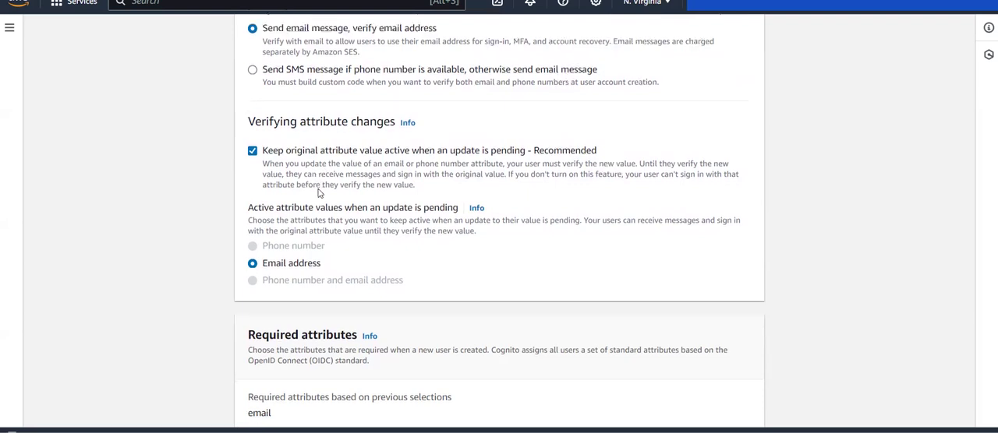
{"action": "scroll", "coordinate": [312, 125], "scroll_direction": "down", "scroll_amount": 3}
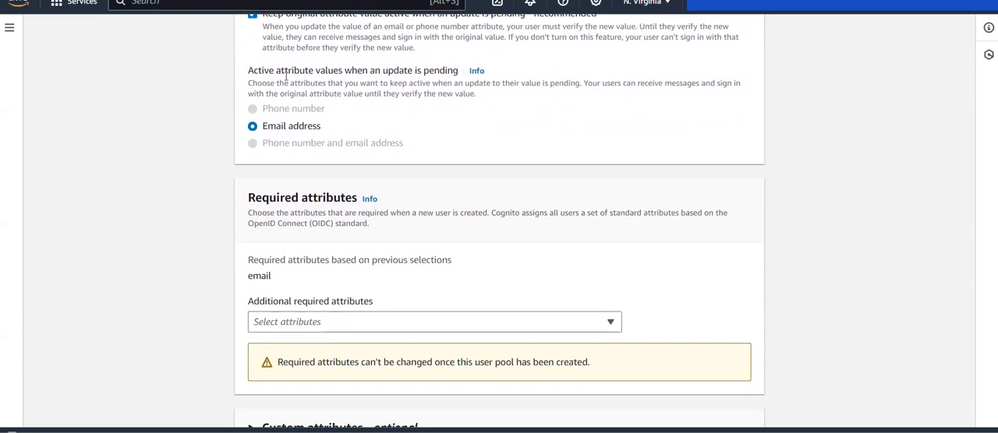
{"action": "scroll", "coordinate": [376, 272], "scroll_direction": "down", "scroll_amount": 1}
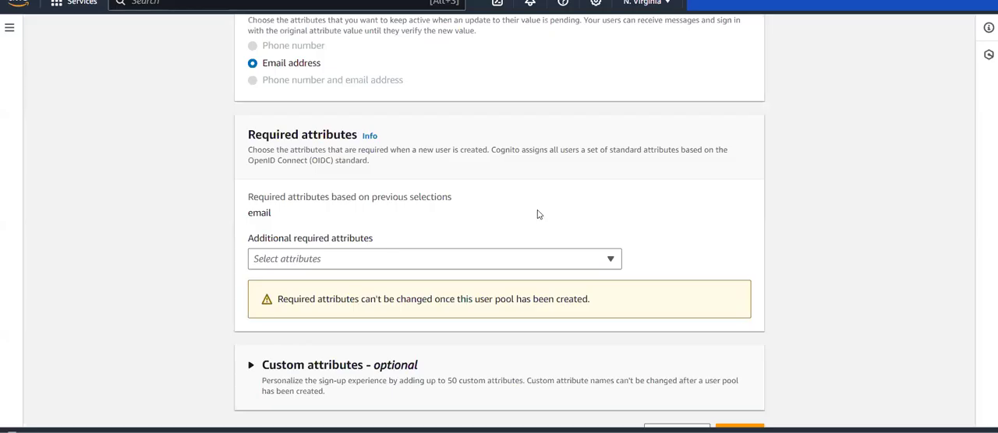
Look through the additional required attributes, search them for "em", and close the list without choosing any.
{"action": "left_click", "coordinate": [416, 260]}
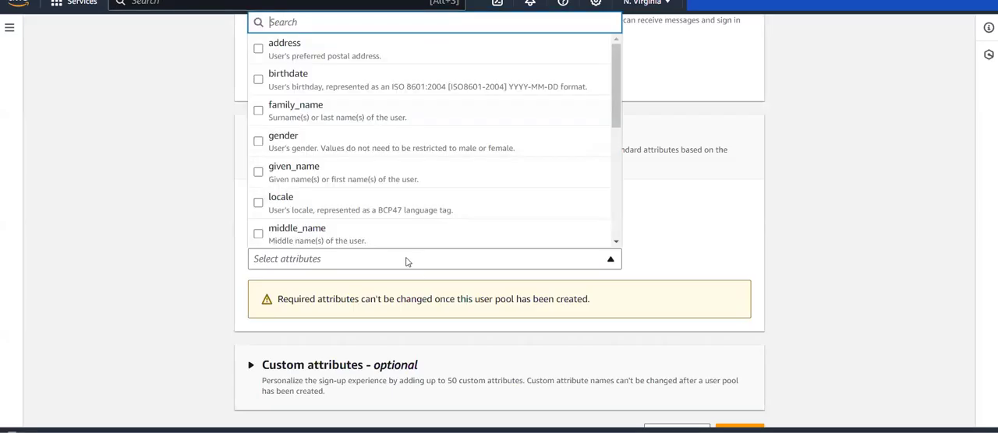
{"action": "scroll", "coordinate": [287, 178], "scroll_direction": "down", "scroll_amount": 3}
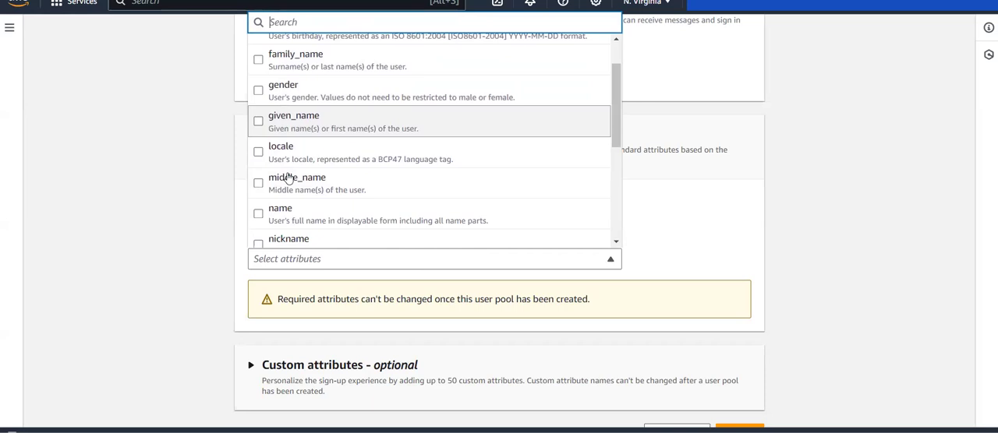
{"action": "scroll", "coordinate": [287, 178], "scroll_direction": "up", "scroll_amount": 3}
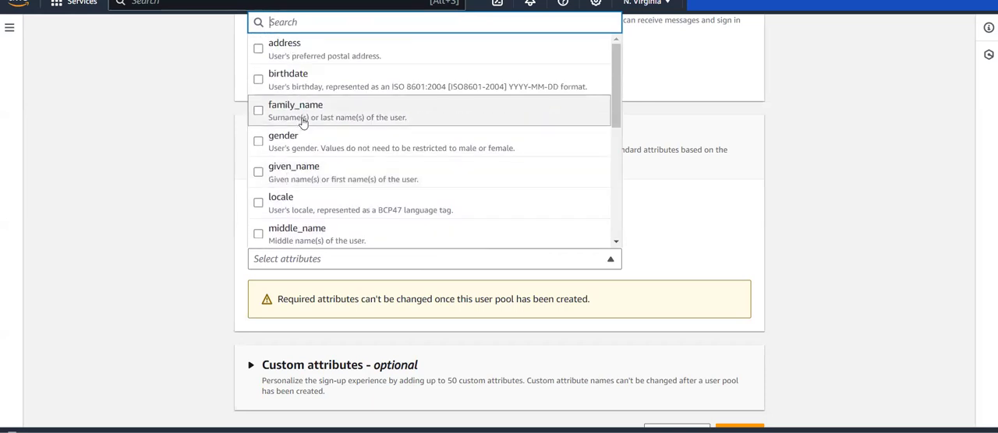
{"action": "type", "text": "em"}
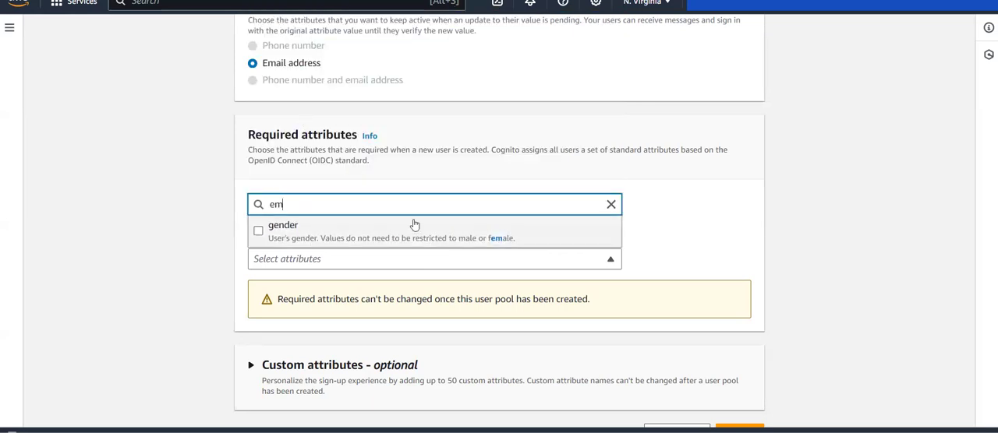
{"action": "left_click", "coordinate": [610, 204]}
{"action": "left_click", "coordinate": [677, 202]}
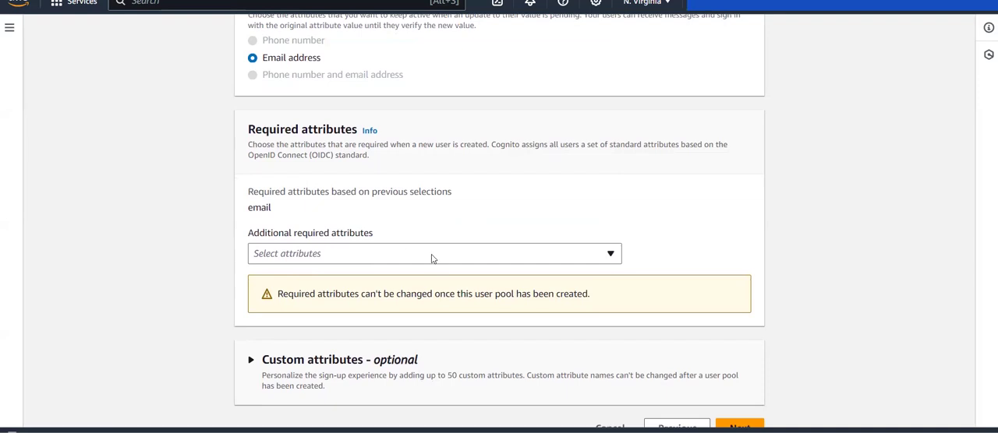
Continue to the message delivery configuration and review its email provider options.
{"action": "scroll", "coordinate": [437, 261], "scroll_direction": "down", "scroll_amount": 1}
{"action": "left_click", "coordinate": [739, 403]}
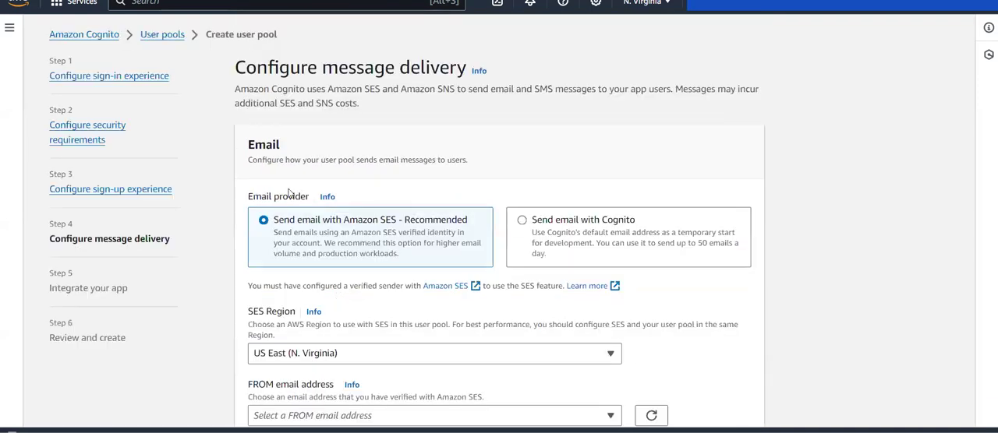
{"action": "left_click_drag", "start_coordinate": [235, 61], "coordinate": [465, 66]}
{"action": "left_click", "coordinate": [464, 67]}
{"action": "scroll", "coordinate": [591, 193], "scroll_direction": "down", "scroll_amount": 1}
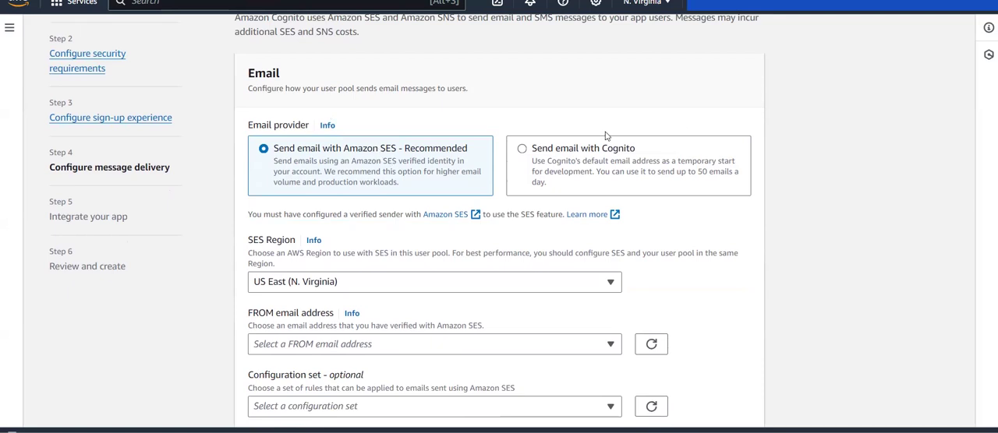
Compare the Amazon SES and Cognito email settings and set the email provider to Send email with Cognito.
{"action": "left_click", "coordinate": [542, 147]}
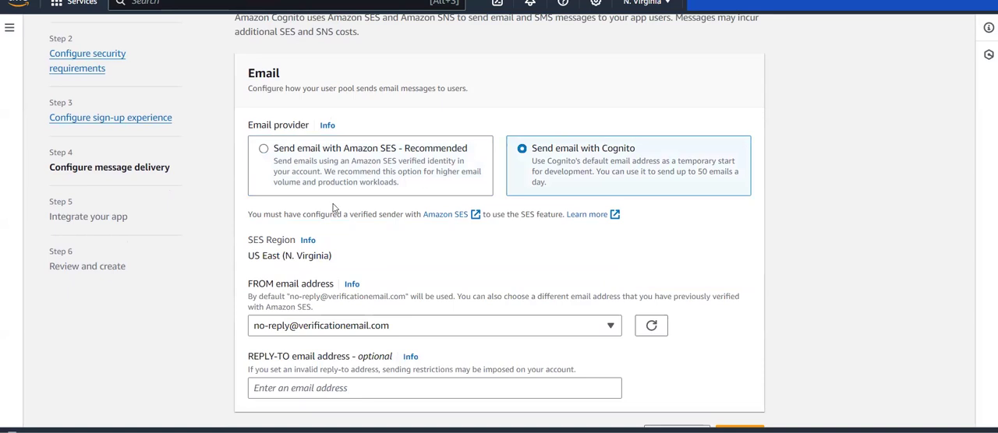
{"action": "left_click", "coordinate": [325, 154]}
{"action": "scroll", "coordinate": [374, 148], "scroll_direction": "down", "scroll_amount": 3}
{"action": "scroll", "coordinate": [419, 156], "scroll_direction": "down", "scroll_amount": 1}
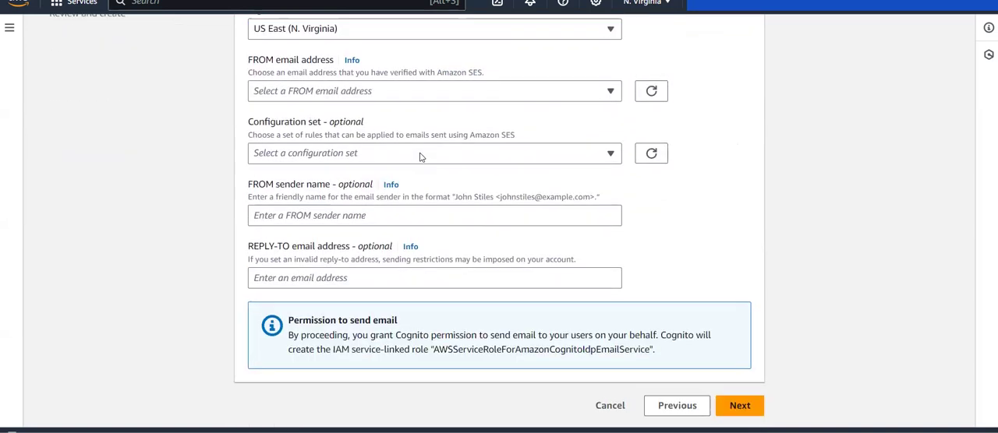
{"action": "scroll", "coordinate": [579, 119], "scroll_direction": "up", "scroll_amount": 3}
{"action": "left_click", "coordinate": [577, 120]}
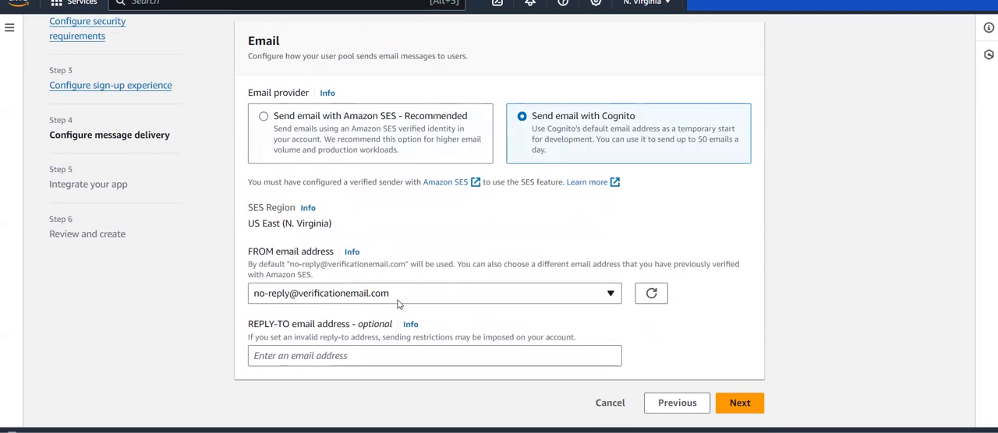
{"action": "left_click", "coordinate": [739, 404]}
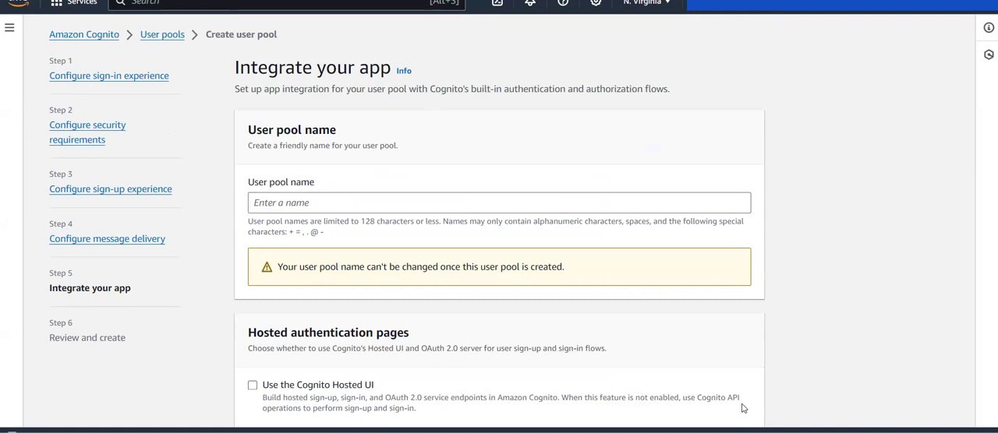
{"action": "left_click", "coordinate": [131, 243]}
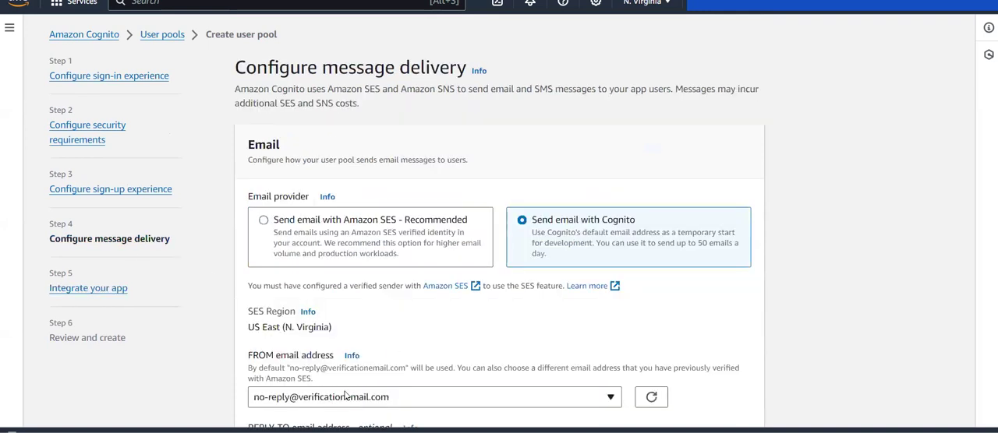
{"action": "scroll", "coordinate": [341, 396], "scroll_direction": "down", "scroll_amount": 1}
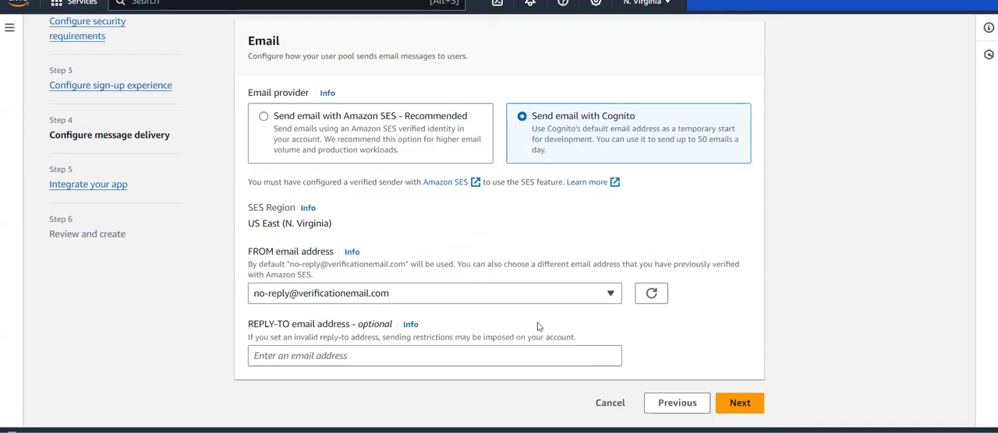
Continue to the app integration settings and name the user pool labUserPool.
{"action": "left_click", "coordinate": [735, 405]}
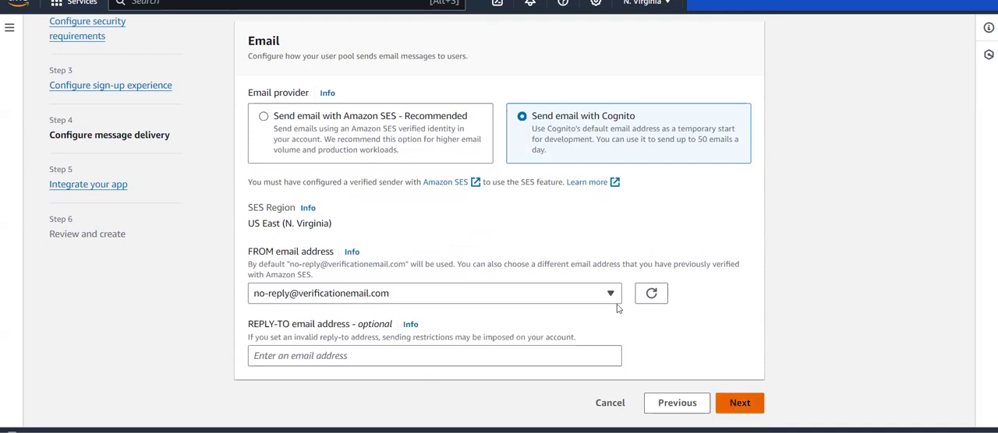
{"action": "left_click", "coordinate": [305, 201]}
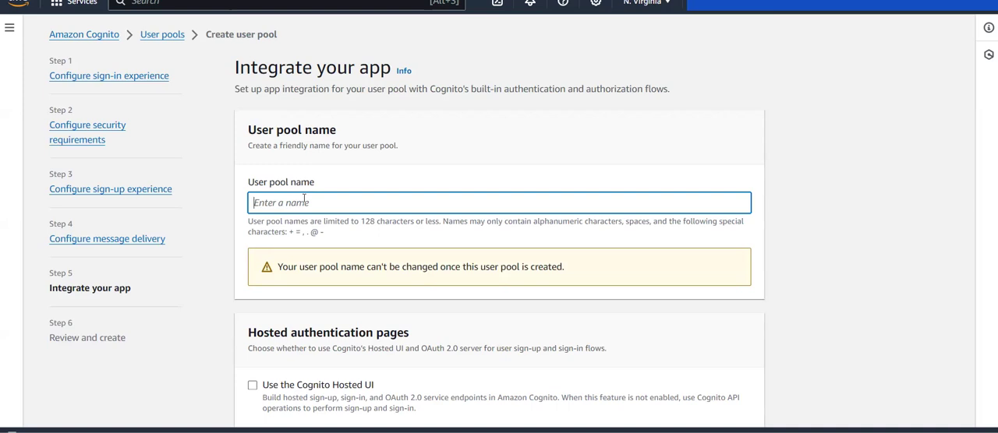
{"action": "type", "text": "labUserPool"}
Enable the Cognito Hosted UI for the user pool's hosted authentication pages.
{"action": "scroll", "coordinate": [452, 202], "scroll_direction": "down", "scroll_amount": 3}
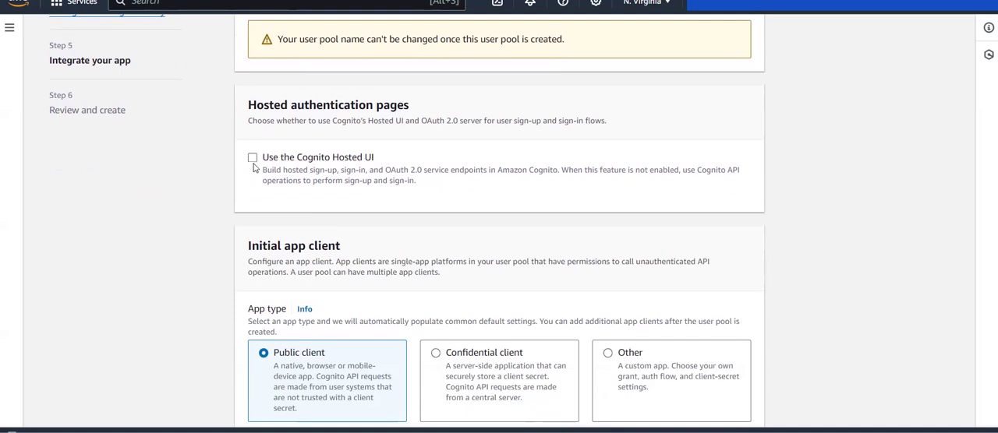
{"action": "left_click_drag", "start_coordinate": [282, 161], "coordinate": [409, 159]}
{"action": "left_click", "coordinate": [305, 159]}
{"action": "left_click", "coordinate": [252, 158]}
Review the hosted UI domain settings and set the Cognito domain prefix to "pre".
{"action": "scroll", "coordinate": [300, 159], "scroll_direction": "down", "scroll_amount": 1}
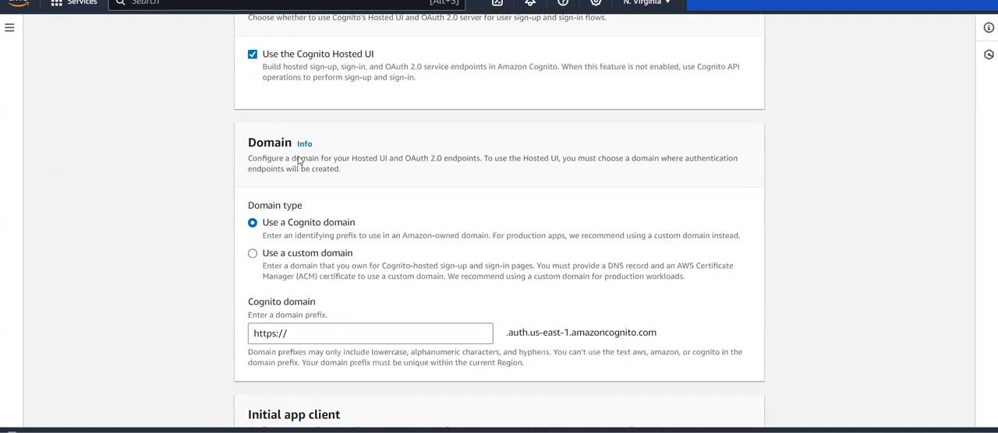
{"action": "scroll", "coordinate": [299, 157], "scroll_direction": "down", "scroll_amount": 1}
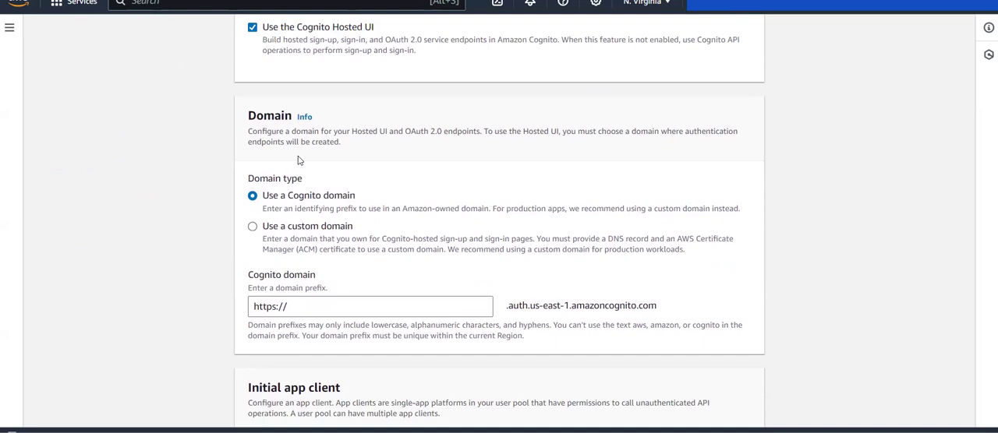
{"action": "scroll", "coordinate": [296, 167], "scroll_direction": "up", "scroll_amount": 2}
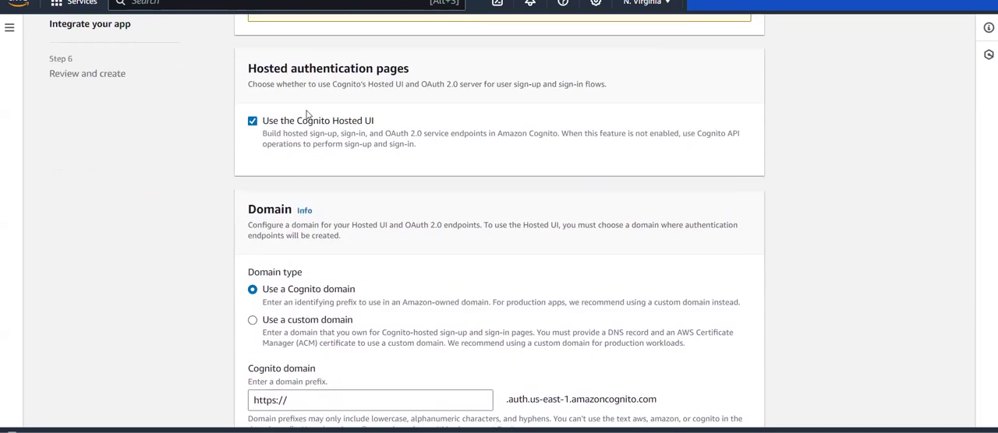
{"action": "scroll", "coordinate": [310, 115], "scroll_direction": "down", "scroll_amount": 1}
{"action": "scroll", "coordinate": [308, 116], "scroll_direction": "down", "scroll_amount": 1}
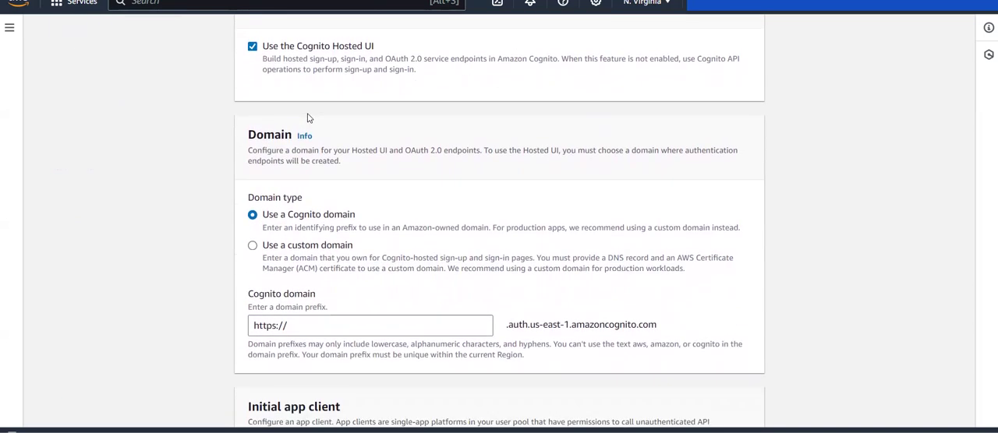
{"action": "scroll", "coordinate": [308, 116], "scroll_direction": "down", "scroll_amount": 1}
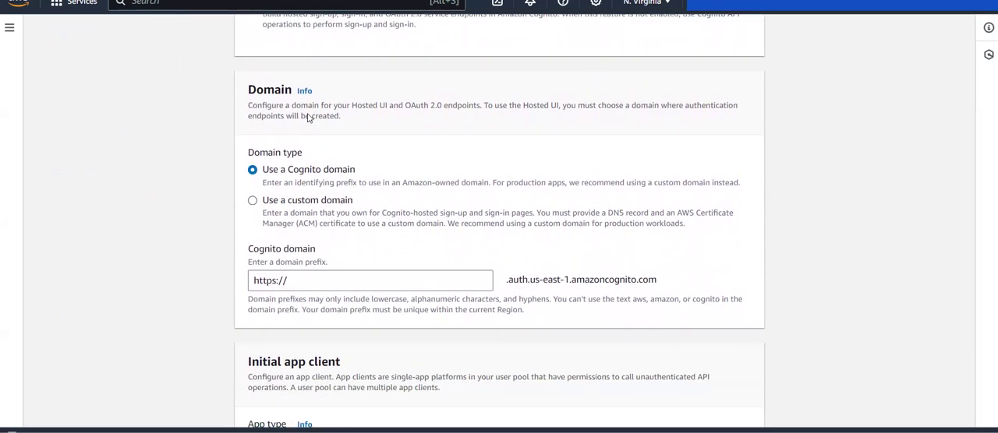
{"action": "scroll", "coordinate": [308, 115], "scroll_direction": "down", "scroll_amount": 1}
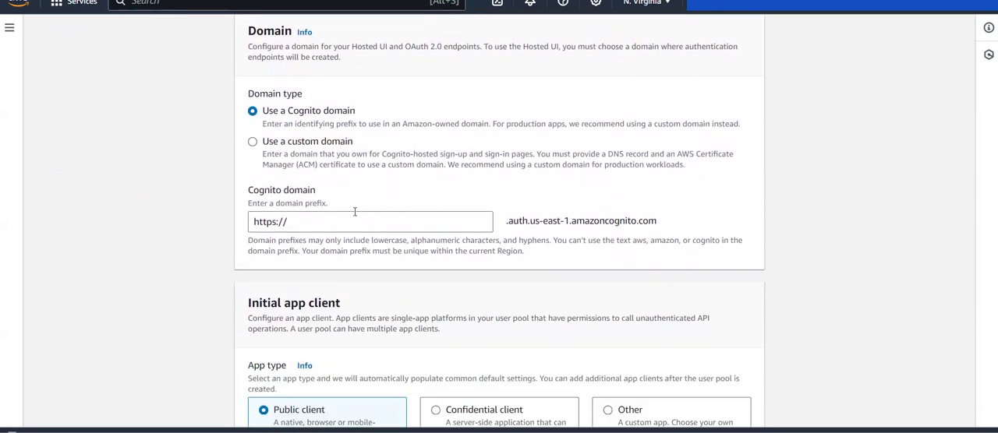
{"action": "left_click", "coordinate": [354, 221]}
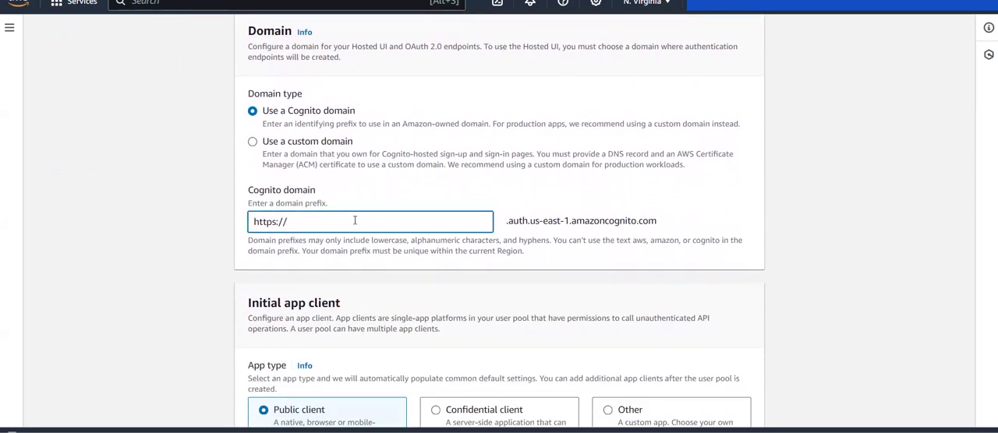
{"action": "type", "text": "pre"}
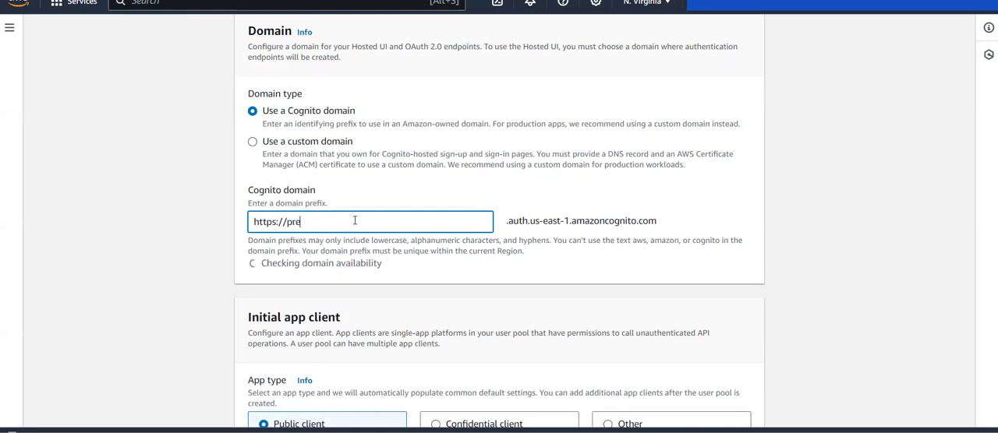
{"action": "scroll", "coordinate": [355, 221], "scroll_direction": "down", "scroll_amount": 1}
{"action": "left_click", "coordinate": [192, 218]}
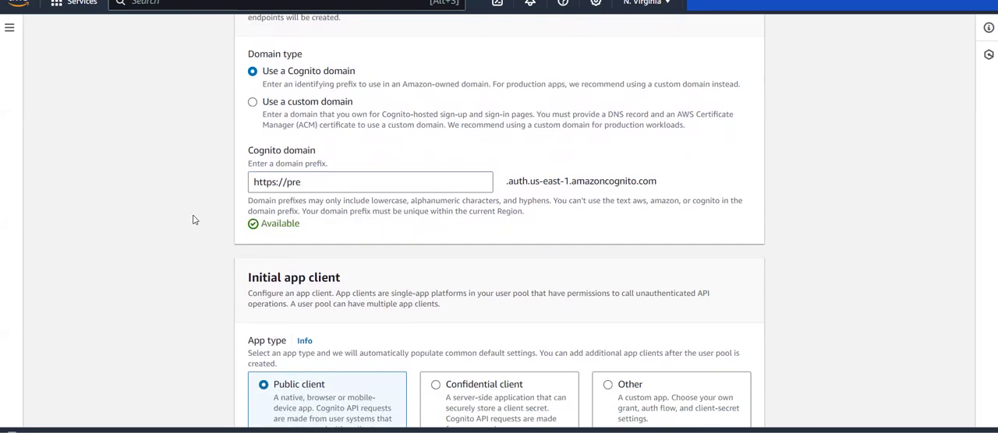
Shorten the Cognito domain prefix to "pr" to check its availability, and restore it to "pre".
{"action": "left_click", "coordinate": [321, 180]}
{"action": "key", "text": "BackSpace"}
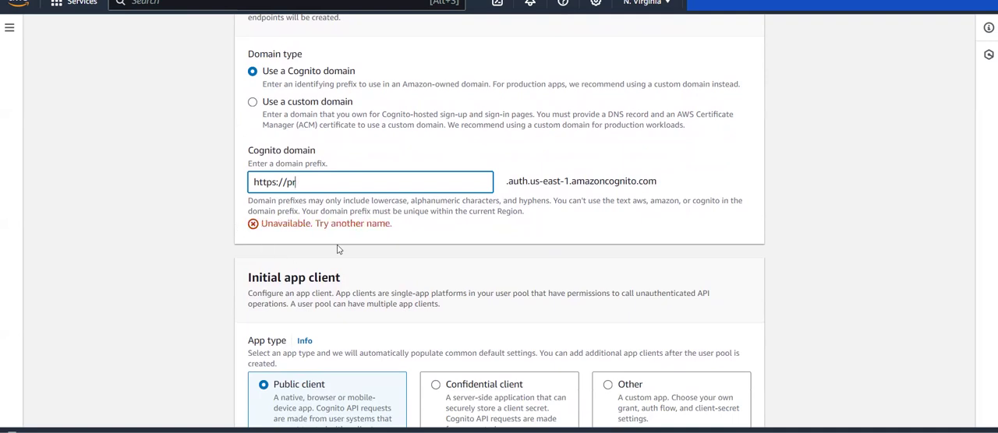
{"action": "type", "text": "e"}
Review the initial app client types and name the public app client labAppClient.
{"action": "scroll", "coordinate": [335, 218], "scroll_direction": "down", "scroll_amount": 1}
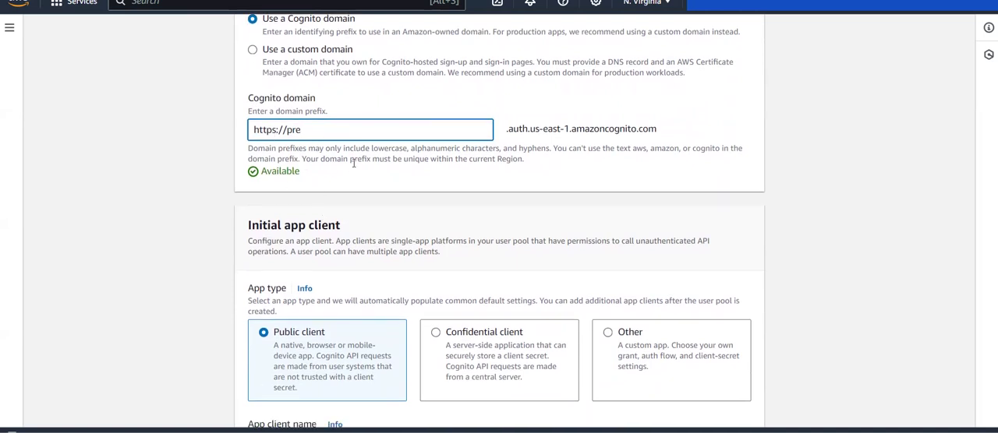
{"action": "scroll", "coordinate": [353, 163], "scroll_direction": "down", "scroll_amount": 4}
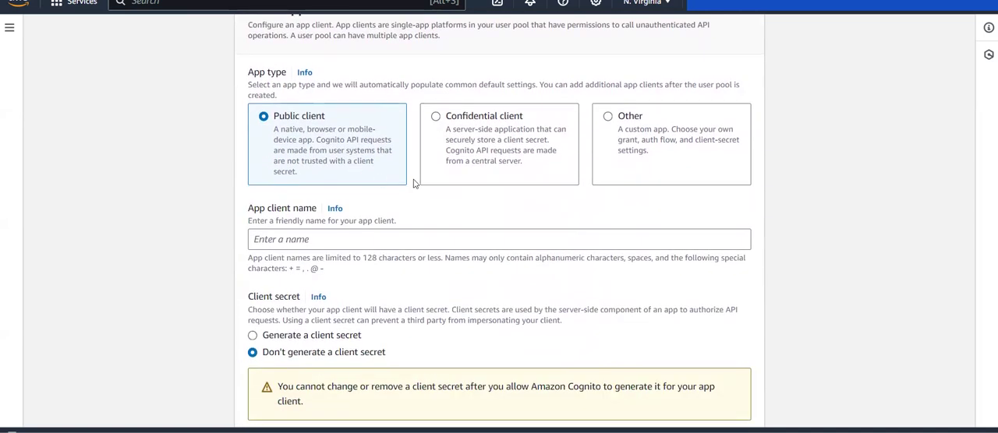
{"action": "scroll", "coordinate": [414, 183], "scroll_direction": "up", "scroll_amount": 2}
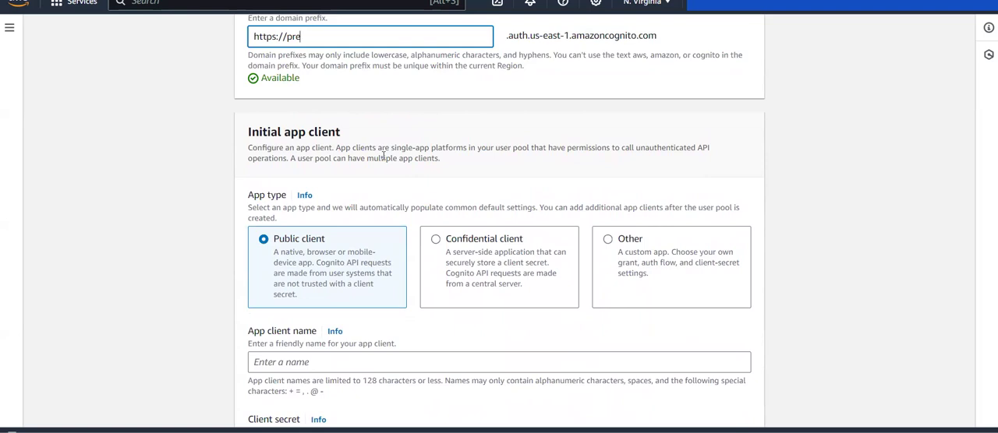
{"action": "scroll", "coordinate": [383, 156], "scroll_direction": "down", "scroll_amount": 2}
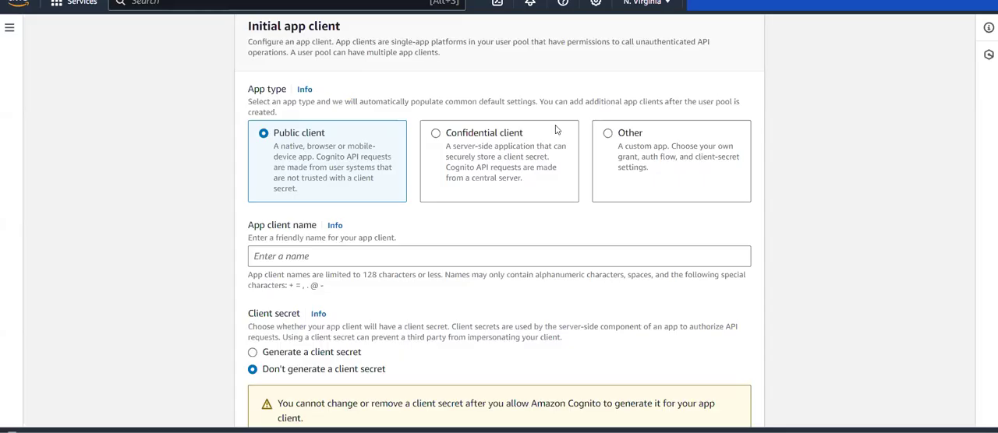
{"action": "scroll", "coordinate": [486, 208], "scroll_direction": "down", "scroll_amount": 1}
{"action": "left_click", "coordinate": [339, 245]}
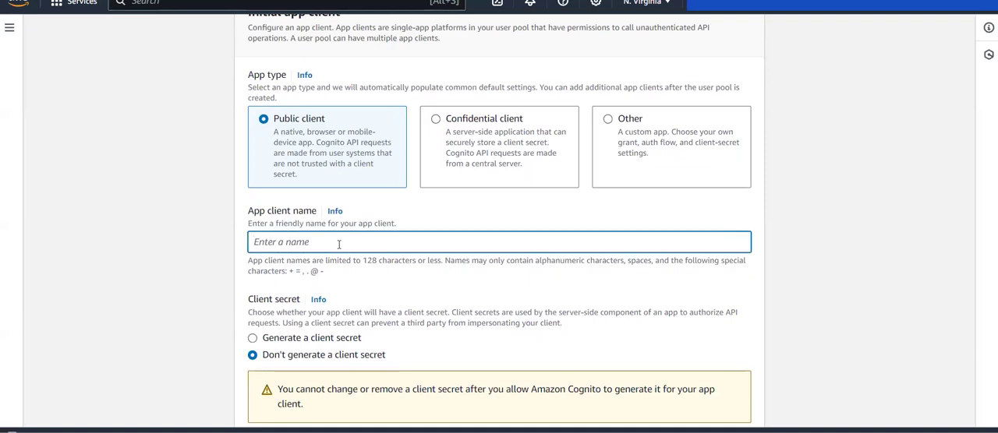
{"action": "type", "text": "labAppClient"}
Examine the client secret and allowed callback URL settings, and look back over the domain and user pool name.
{"action": "scroll", "coordinate": [339, 244], "scroll_direction": "down", "scroll_amount": 2}
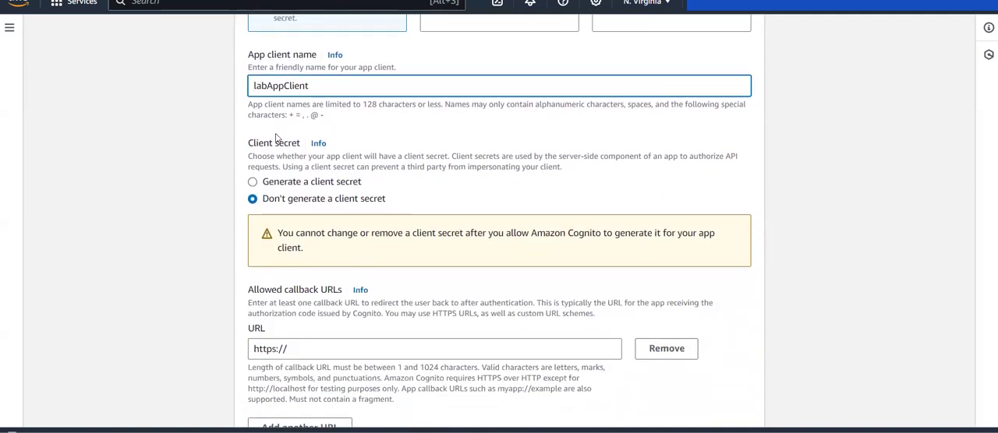
{"action": "scroll", "coordinate": [374, 251], "scroll_direction": "down", "scroll_amount": 2}
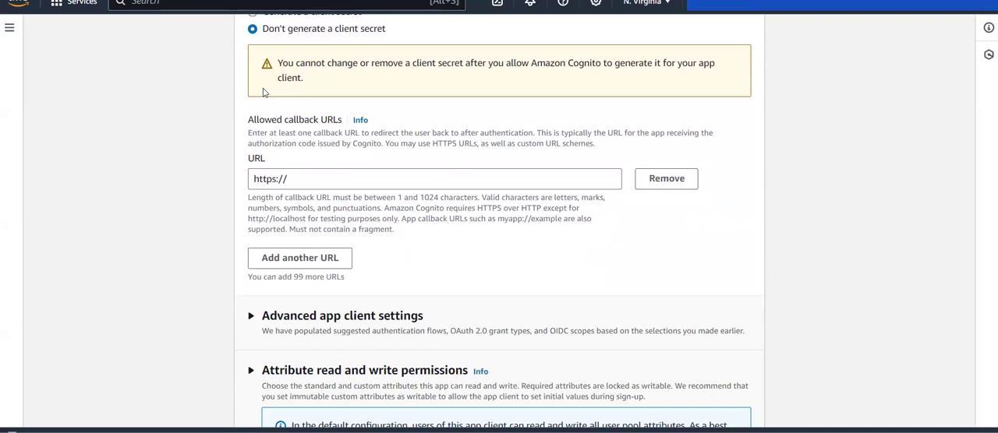
{"action": "left_click_drag", "start_coordinate": [238, 124], "coordinate": [334, 124]}
{"action": "left_click", "coordinate": [332, 127]}
{"action": "scroll", "coordinate": [331, 123], "scroll_direction": "up", "scroll_amount": 10}
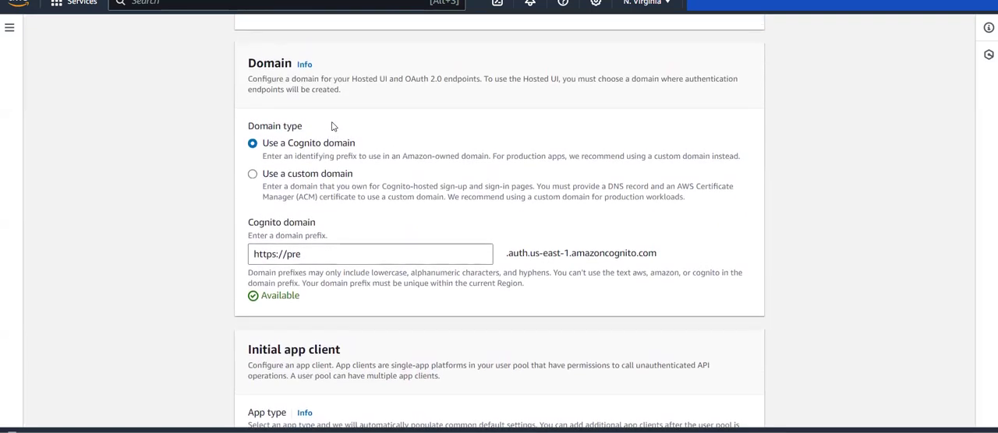
{"action": "scroll", "coordinate": [331, 123], "scroll_direction": "up", "scroll_amount": 7}
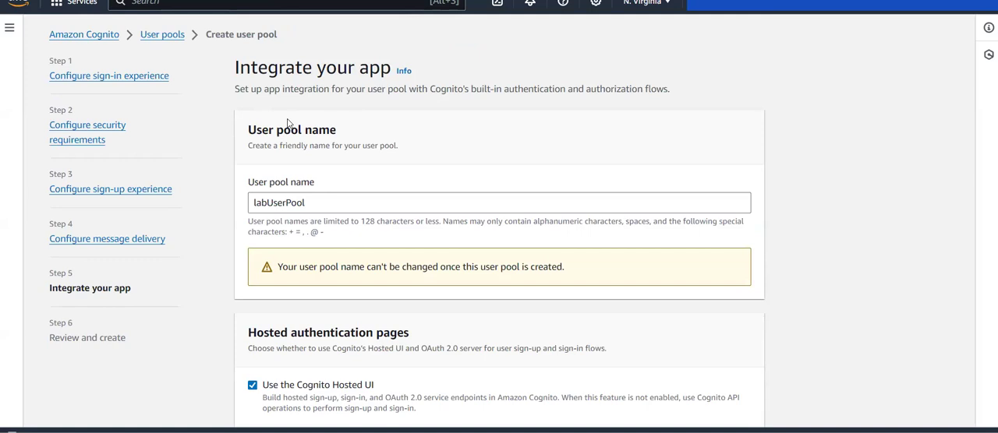
{"action": "scroll", "coordinate": [286, 122], "scroll_direction": "down", "scroll_amount": 8}
{"action": "scroll", "coordinate": [288, 118], "scroll_direction": "down", "scroll_amount": 6}
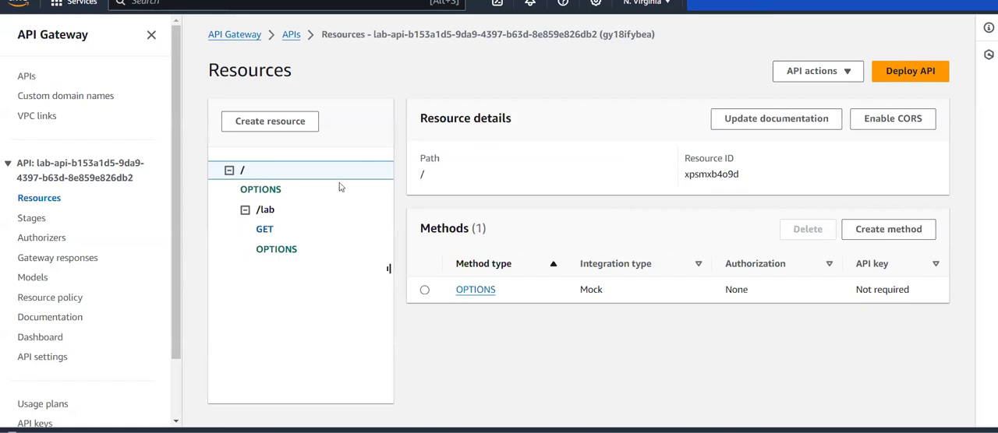
In the API Gateway stages, expand prod to the GET method of /lab and copy its invoke URL.
{"action": "left_click", "coordinate": [31, 223]}
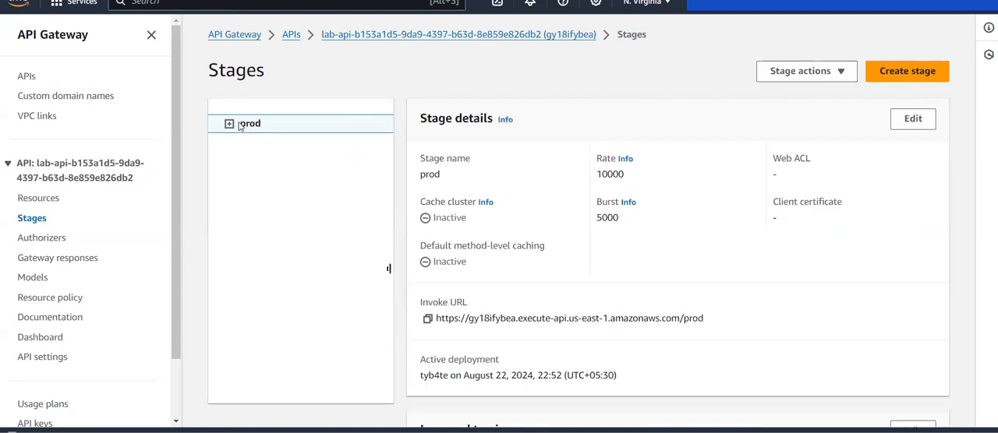
{"action": "left_click", "coordinate": [229, 123]}
{"action": "left_click", "coordinate": [244, 144]}
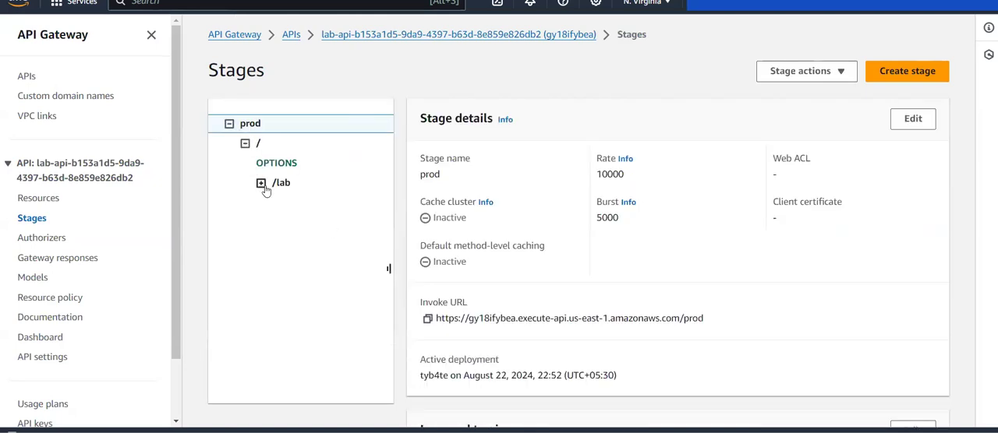
{"action": "left_click", "coordinate": [261, 184]}
{"action": "left_click", "coordinate": [281, 203]}
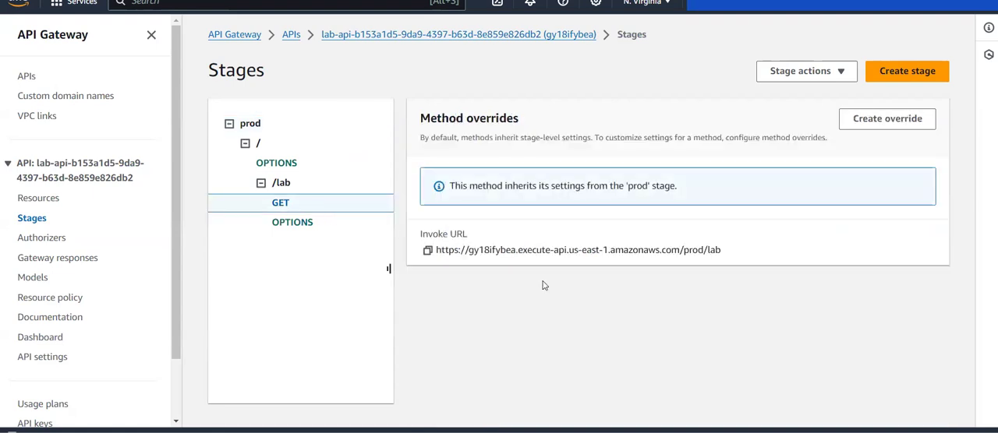
{"action": "left_click", "coordinate": [428, 251]}
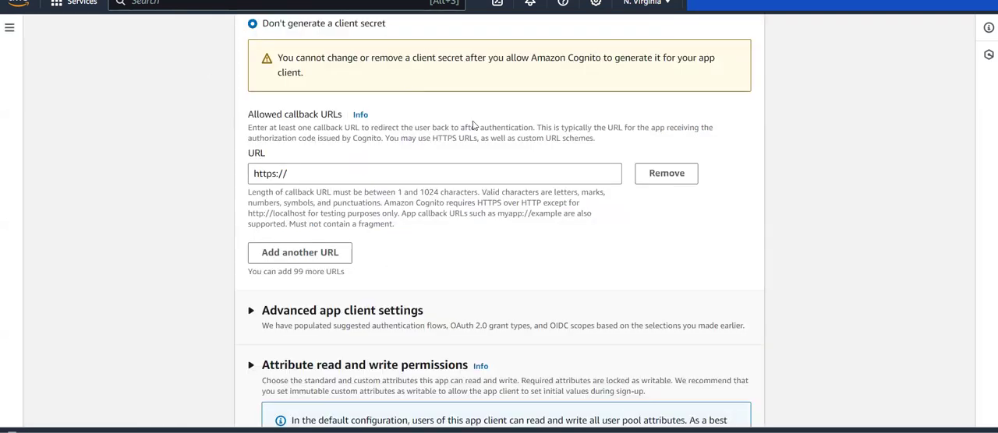
{"action": "left_click", "coordinate": [340, 176]}
{"action": "key", "text": "ctrl+a"}
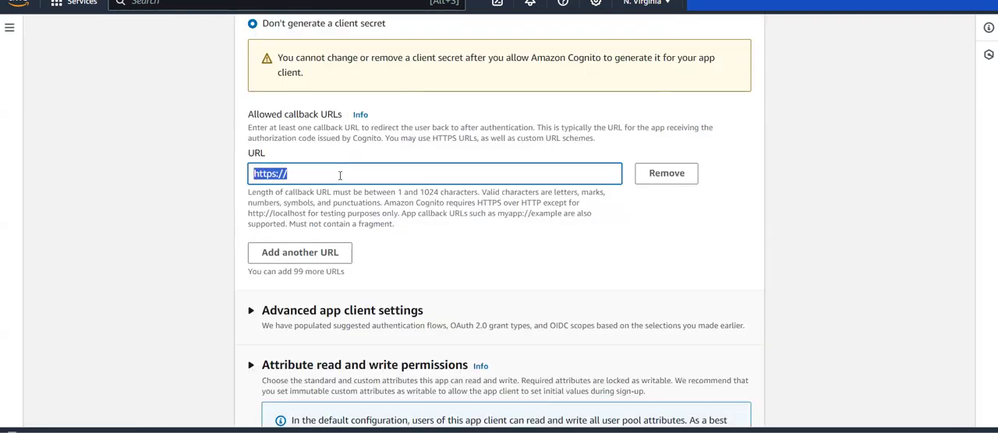
{"action": "key", "text": "ctrl+v"}
In the advanced app client settings, add the ALLOW_CUSTOM_AUTH and ALLOW_ADMIN_USER_PASSWORD_AUTH authentication flows.
{"action": "scroll", "coordinate": [340, 178], "scroll_direction": "down", "scroll_amount": 3}
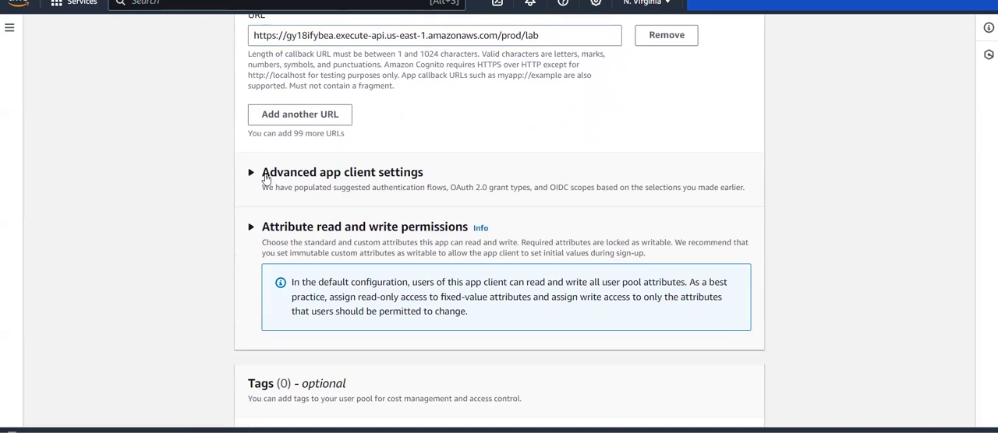
{"action": "left_click", "coordinate": [265, 174]}
{"action": "scroll", "coordinate": [265, 177], "scroll_direction": "down", "scroll_amount": 2}
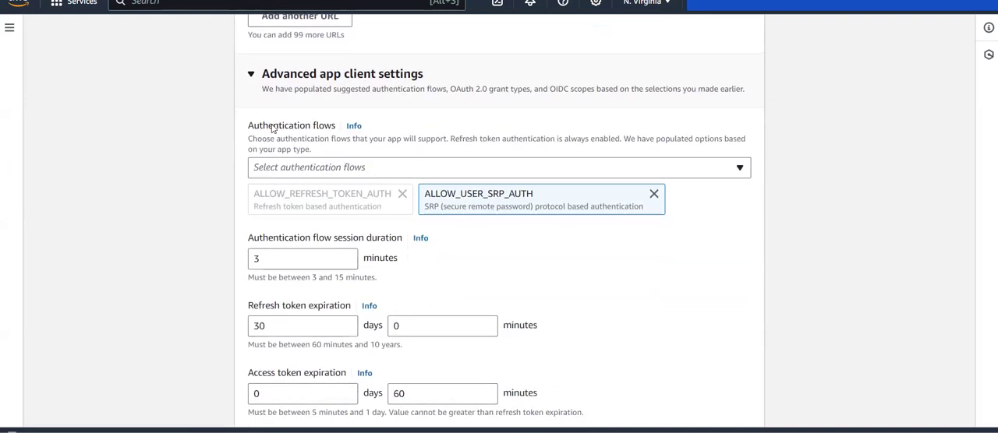
{"action": "left_click_drag", "start_coordinate": [249, 127], "coordinate": [341, 134]}
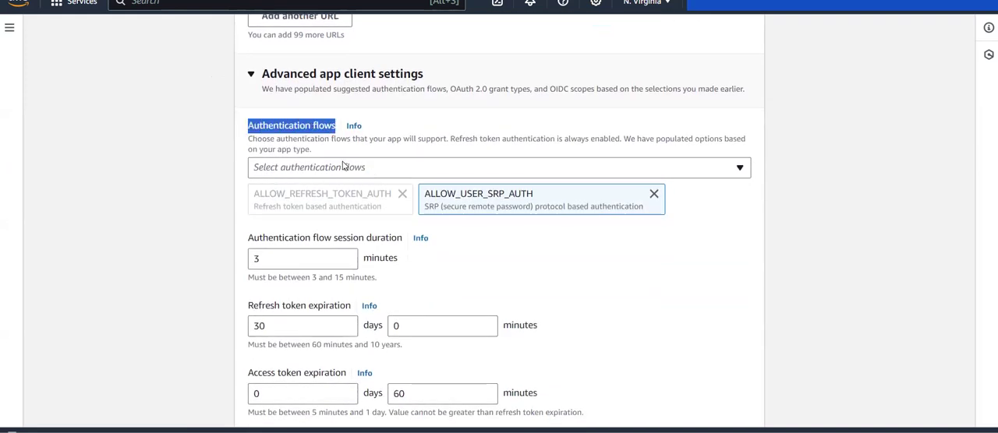
{"action": "left_click", "coordinate": [343, 167]}
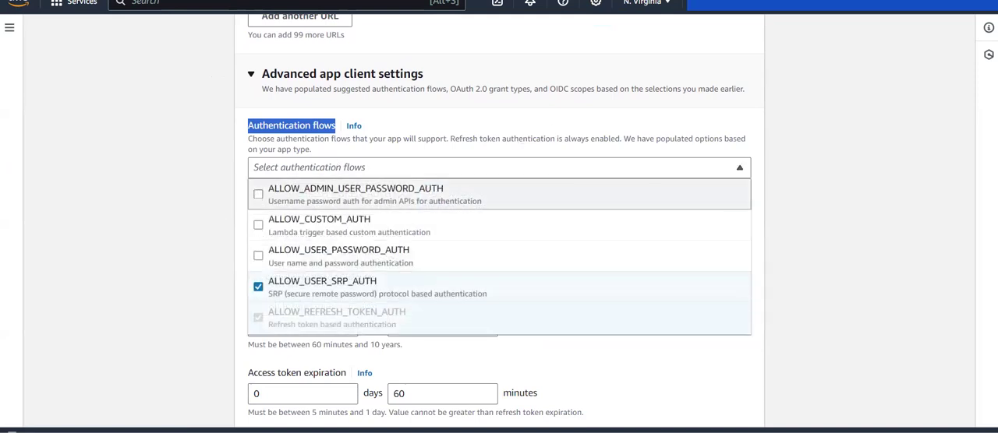
{"action": "key", "text": "alt+Tab"}
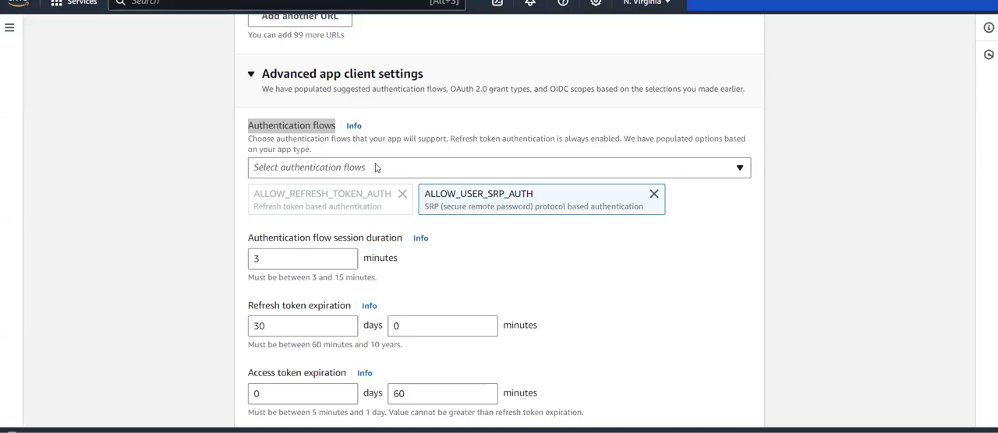
{"action": "left_click", "coordinate": [375, 168]}
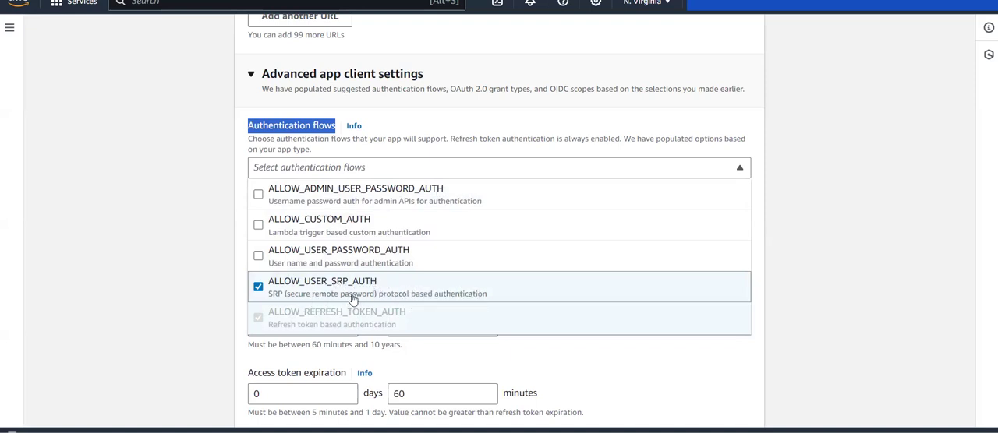
{"action": "left_click", "coordinate": [258, 225]}
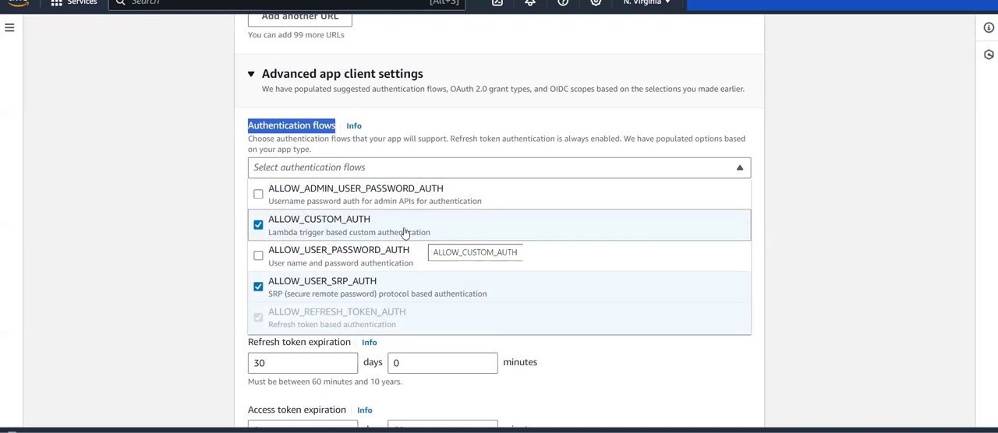
{"action": "left_click", "coordinate": [274, 201]}
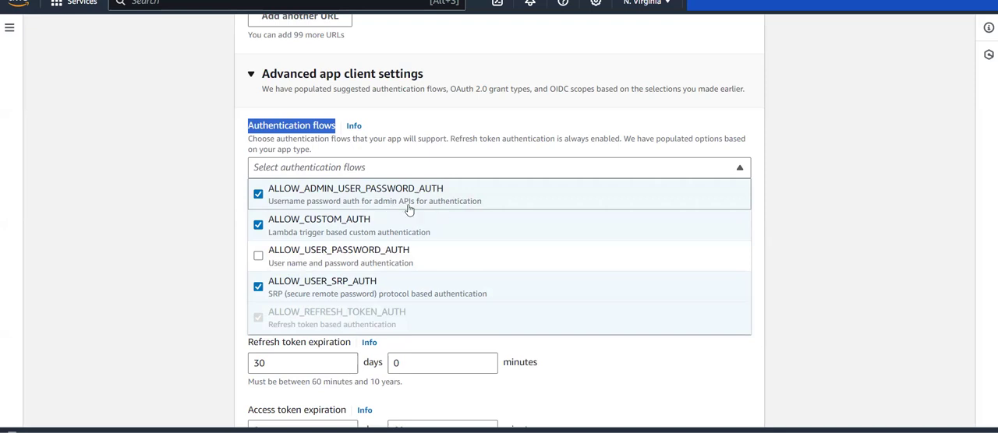
{"action": "left_click", "coordinate": [200, 242]}
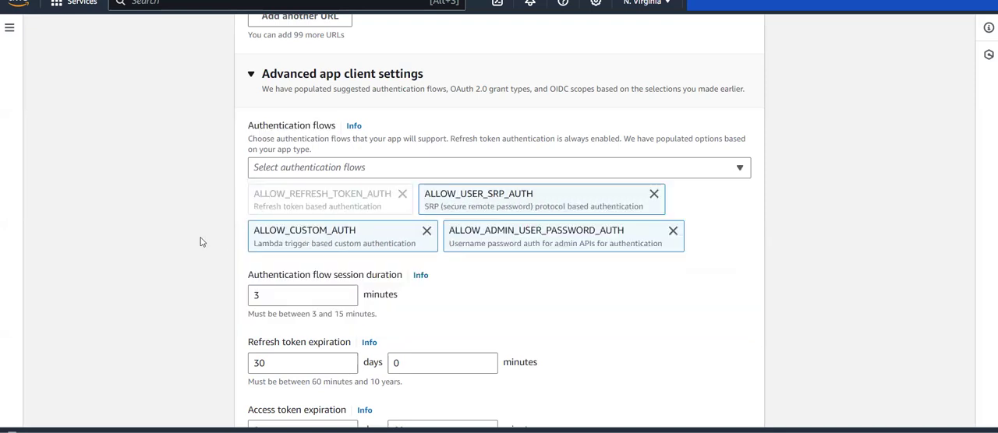
Examine the app client's session duration, token expirations, identity providers and OAuth 2.0 grant types.
{"action": "scroll", "coordinate": [200, 240], "scroll_direction": "down", "scroll_amount": 1}
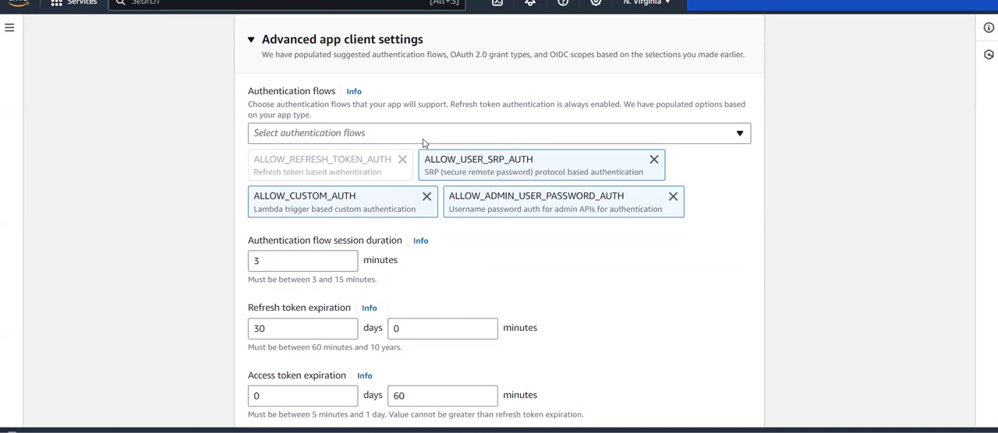
{"action": "scroll", "coordinate": [217, 169], "scroll_direction": "down", "scroll_amount": 3}
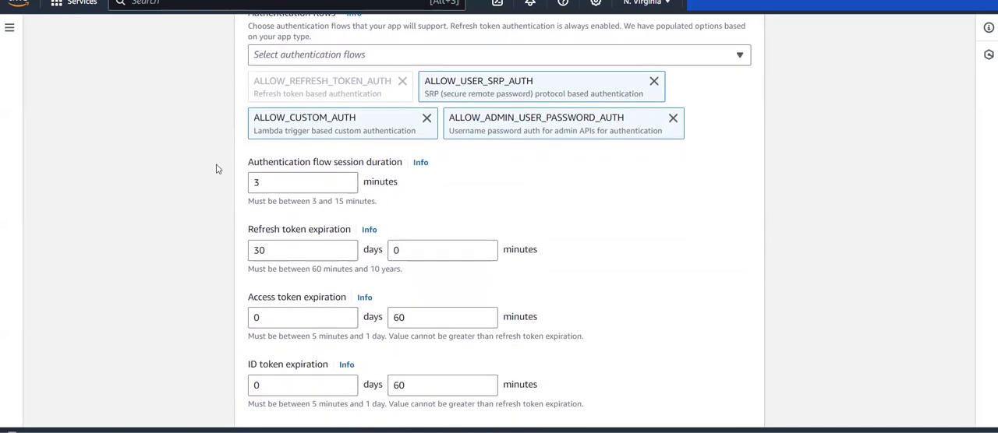
{"action": "scroll", "coordinate": [217, 168], "scroll_direction": "down", "scroll_amount": 5}
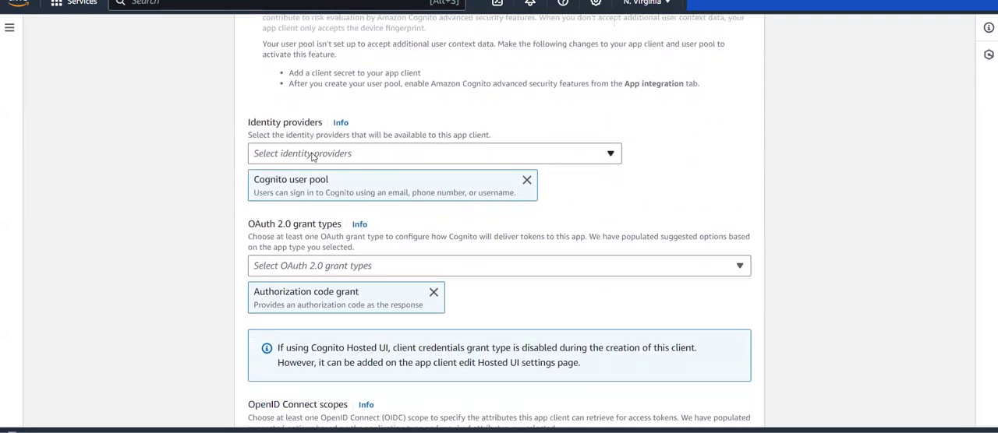
{"action": "left_click", "coordinate": [307, 154]}
{"action": "left_click", "coordinate": [174, 166]}
{"action": "scroll", "coordinate": [218, 212], "scroll_direction": "down", "scroll_amount": 1}
{"action": "scroll", "coordinate": [219, 212], "scroll_direction": "down", "scroll_amount": 1}
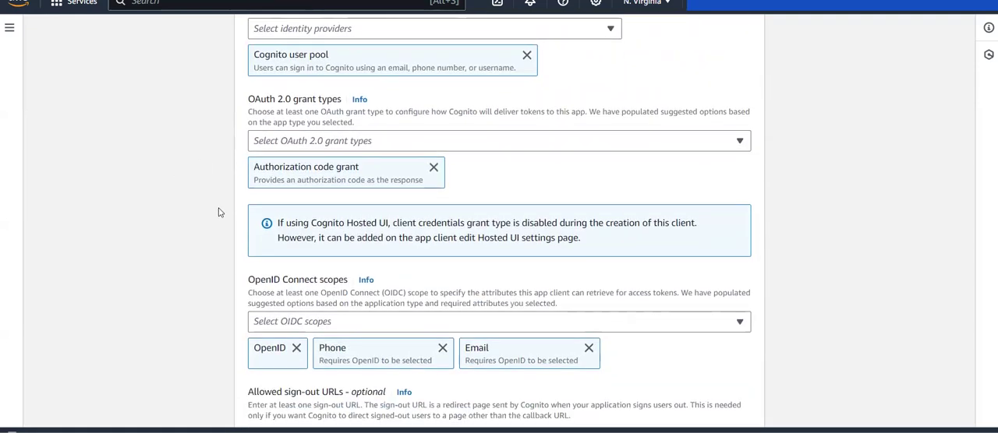
{"action": "scroll", "coordinate": [207, 296], "scroll_direction": "down", "scroll_amount": 2}
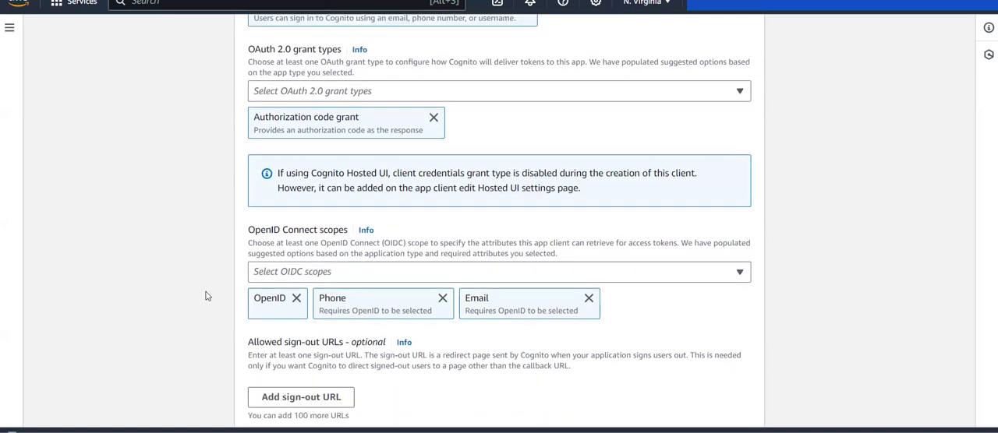
Add the Profile and aws.cognito.signin.user.admin scopes to the app client's OpenID Connect scopes.
{"action": "left_click", "coordinate": [312, 176]}
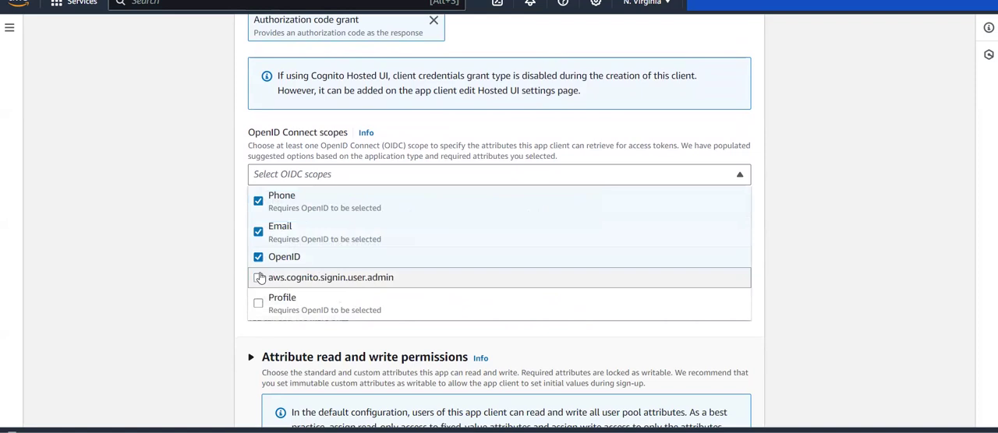
{"action": "left_click", "coordinate": [142, 295]}
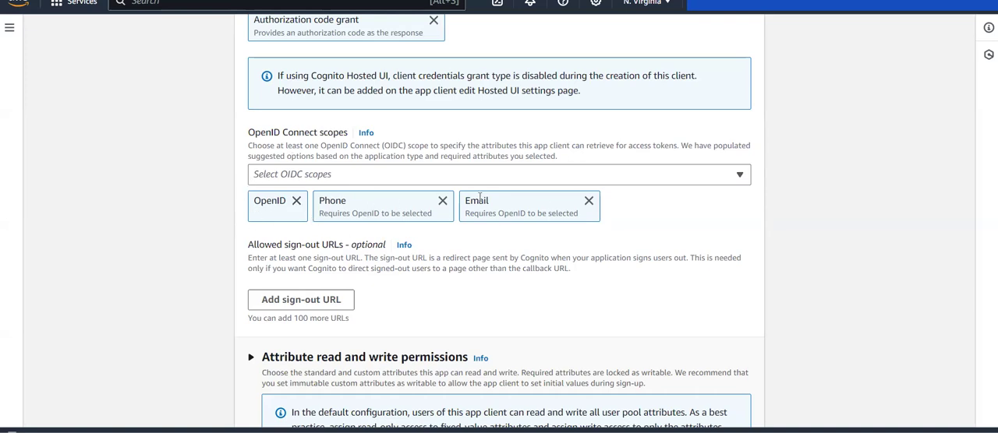
{"action": "left_click", "coordinate": [412, 173]}
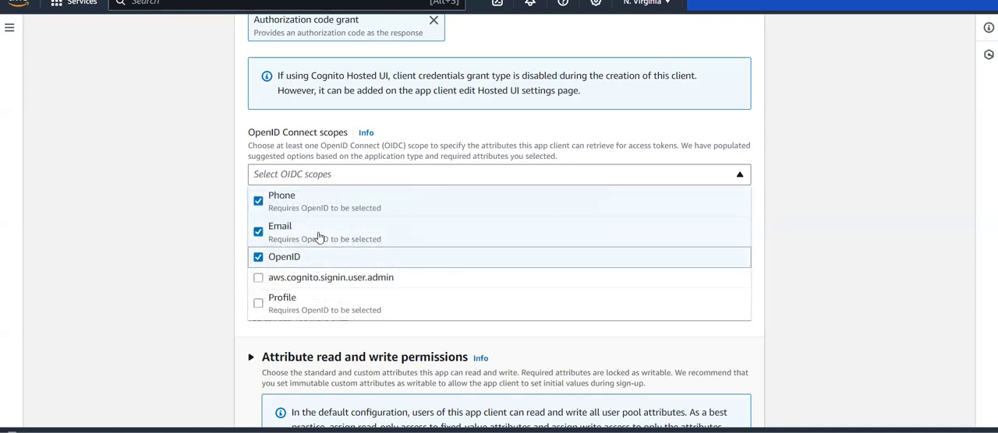
{"action": "left_click", "coordinate": [263, 304]}
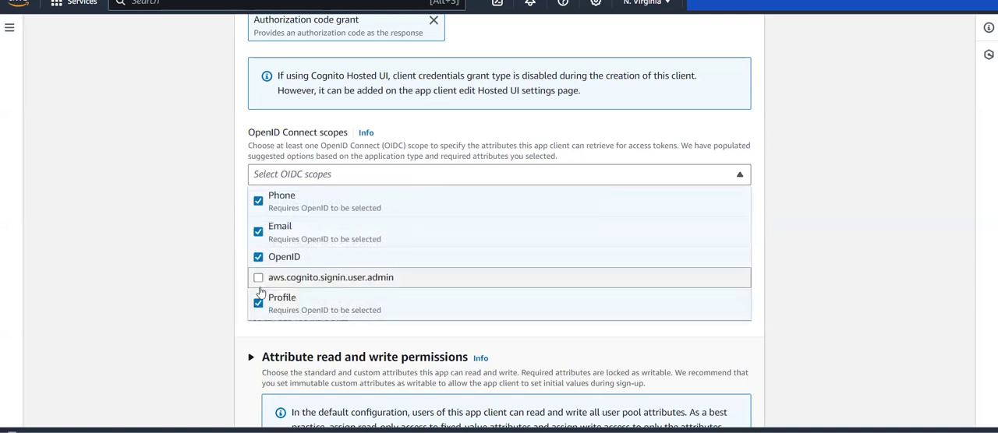
{"action": "left_click", "coordinate": [261, 284]}
{"action": "left_click", "coordinate": [209, 294]}
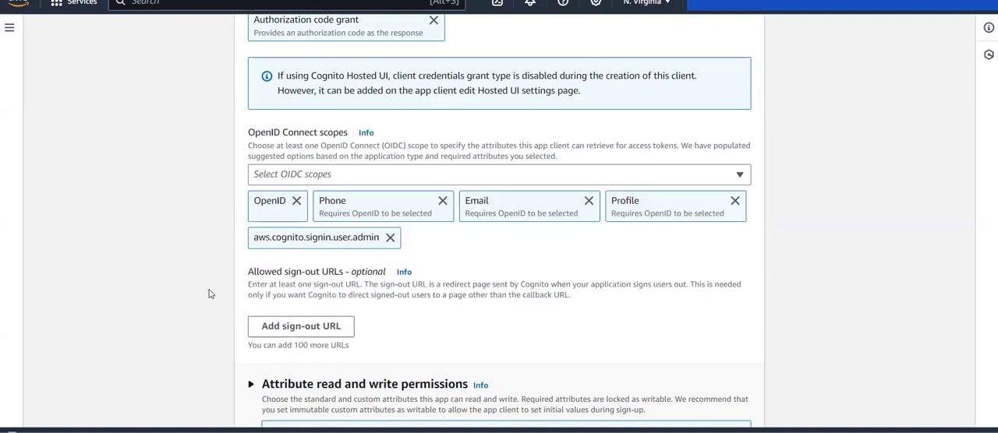
Keep the default sign-out URL, attribute permission and tag settings, and continue to the final review of the user pool.
{"action": "scroll", "coordinate": [211, 257], "scroll_direction": "down", "scroll_amount": 1}
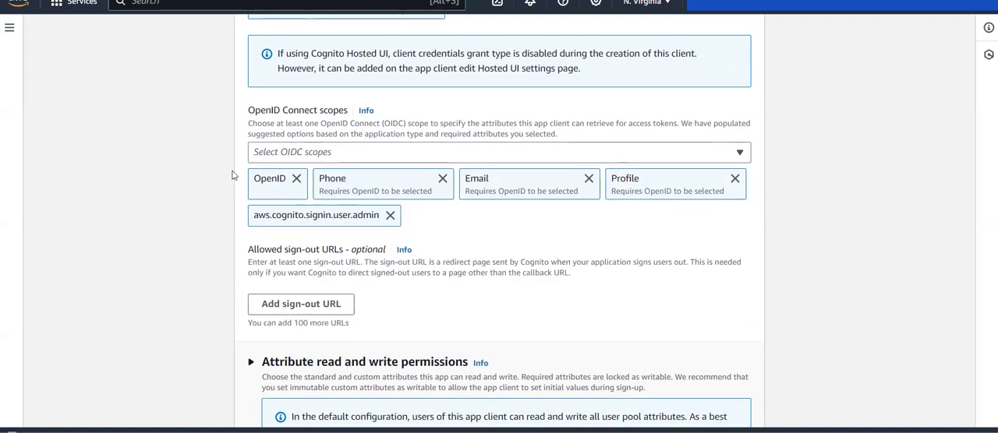
{"action": "scroll", "coordinate": [328, 162], "scroll_direction": "down", "scroll_amount": 1}
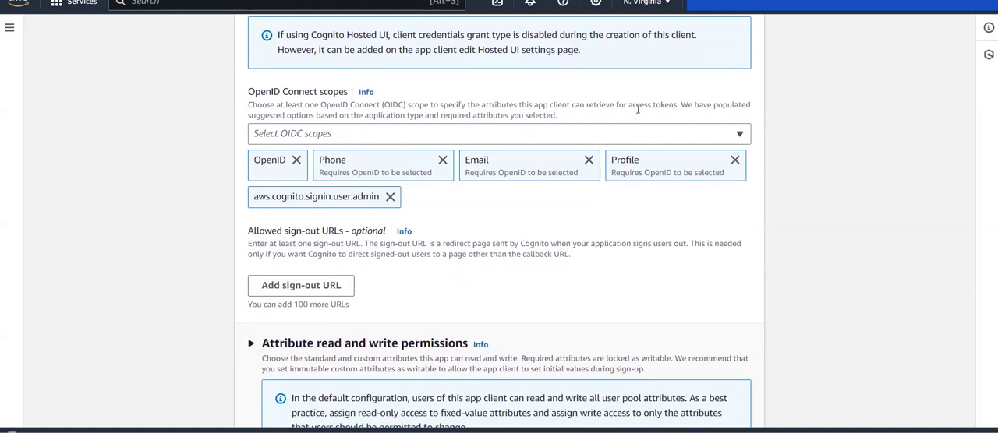
{"action": "scroll", "coordinate": [430, 232], "scroll_direction": "down", "scroll_amount": 3}
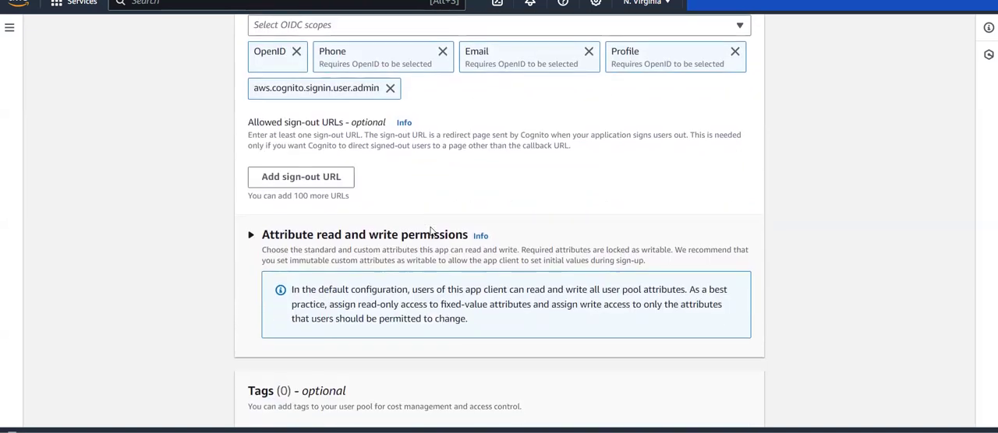
{"action": "scroll", "coordinate": [430, 231], "scroll_direction": "down", "scroll_amount": 3}
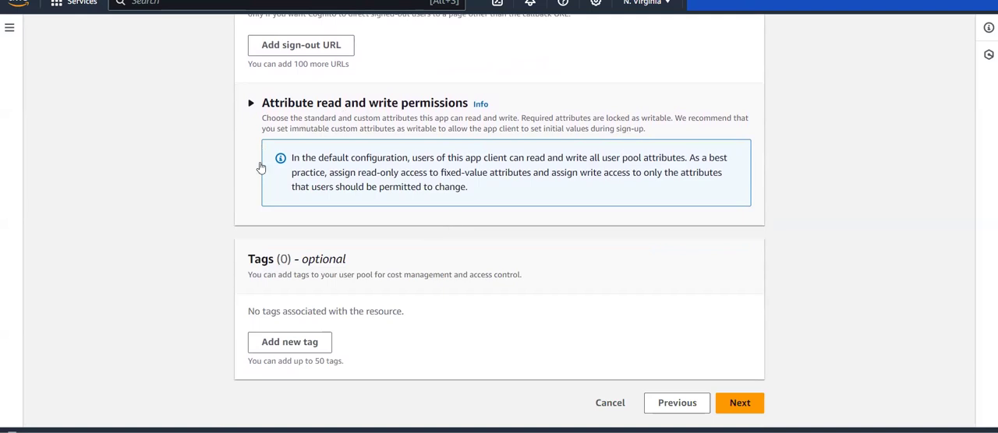
{"action": "left_click", "coordinate": [752, 404]}
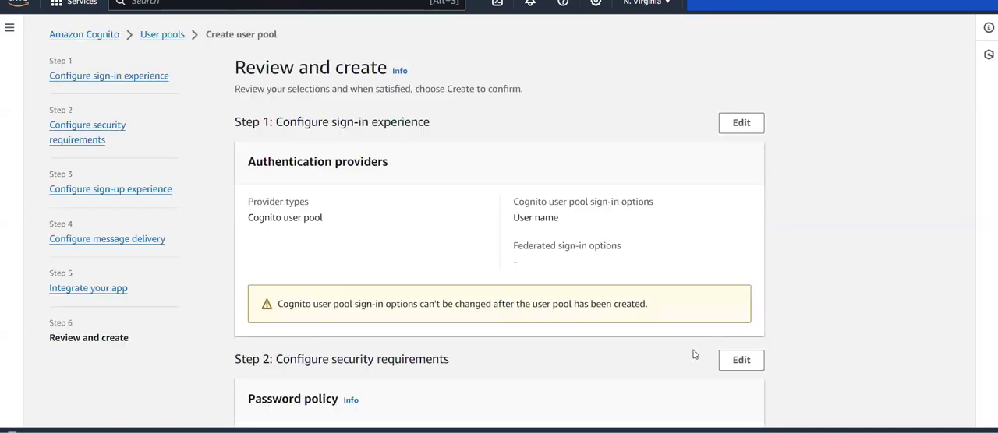
Review the sign-in, security and attribute permission selections, and create the user pool.
{"action": "scroll", "coordinate": [291, 307], "scroll_direction": "down", "scroll_amount": 1}
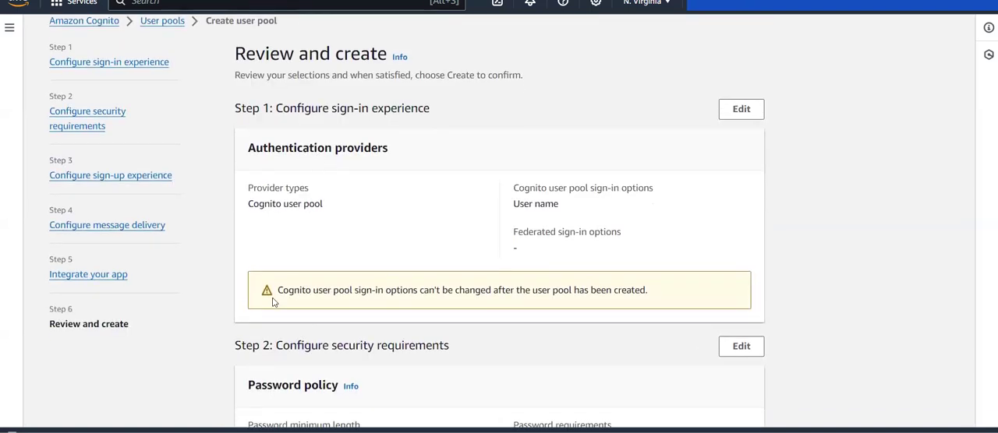
{"action": "scroll", "coordinate": [272, 303], "scroll_direction": "down", "scroll_amount": 5}
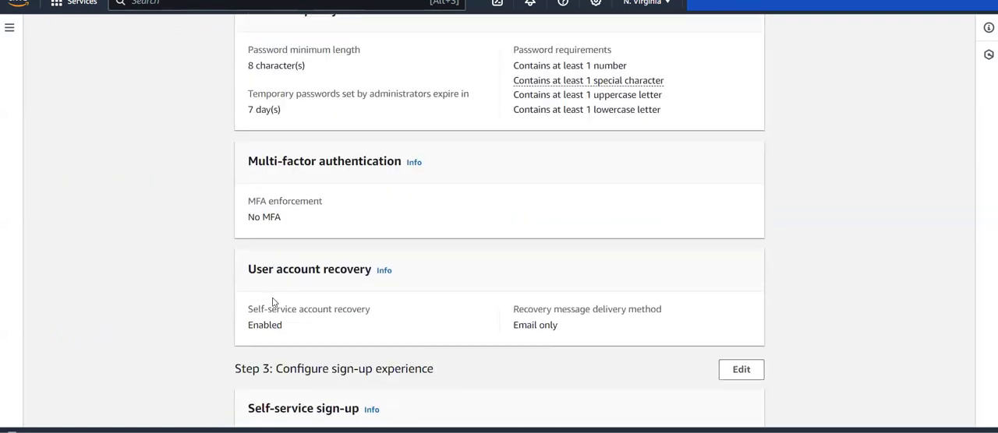
{"action": "scroll", "coordinate": [272, 302], "scroll_direction": "down", "scroll_amount": 15}
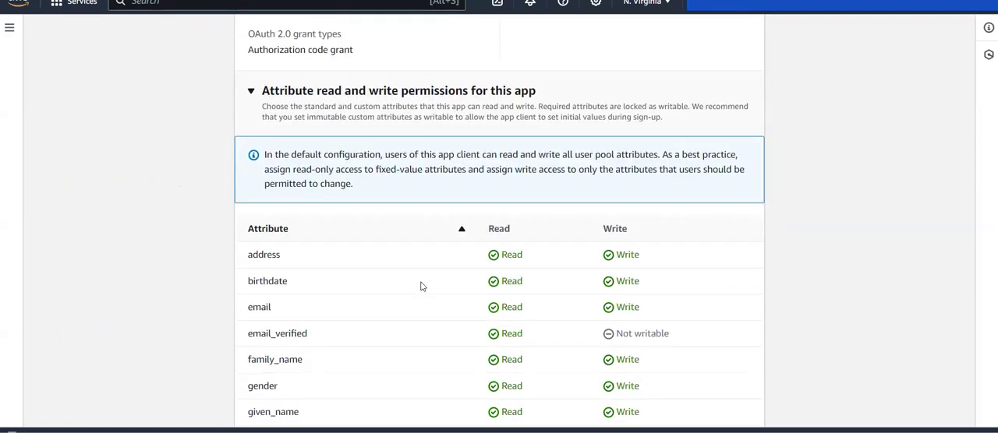
{"action": "scroll", "coordinate": [421, 286], "scroll_direction": "down", "scroll_amount": 6}
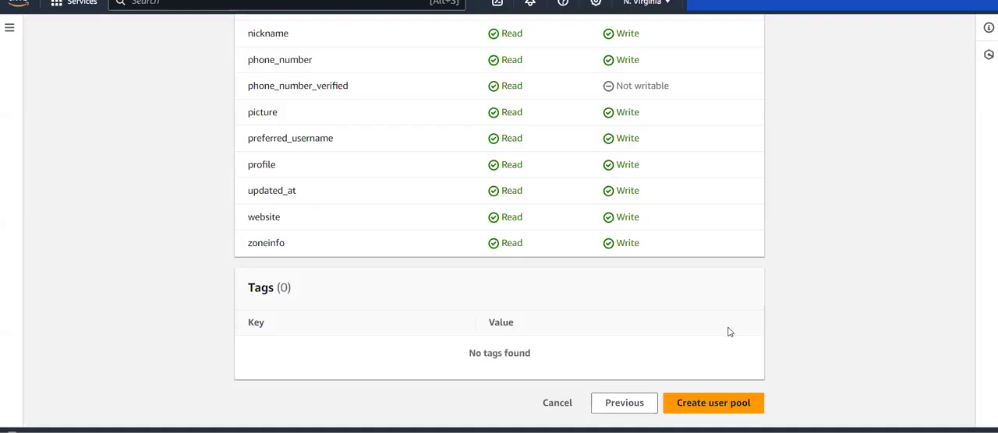
{"action": "left_click", "coordinate": [746, 411]}
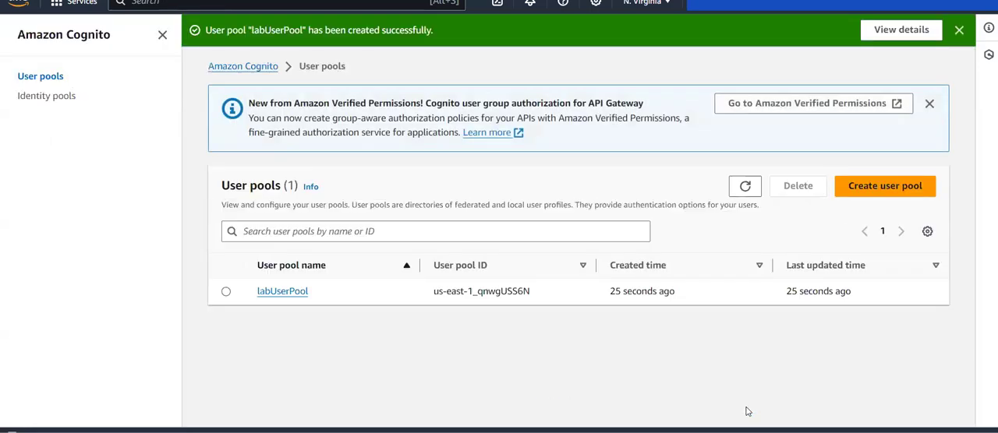
View the labUserPool overview, then return to the user pools list and check the pool's ID.
{"action": "left_click", "coordinate": [286, 293]}
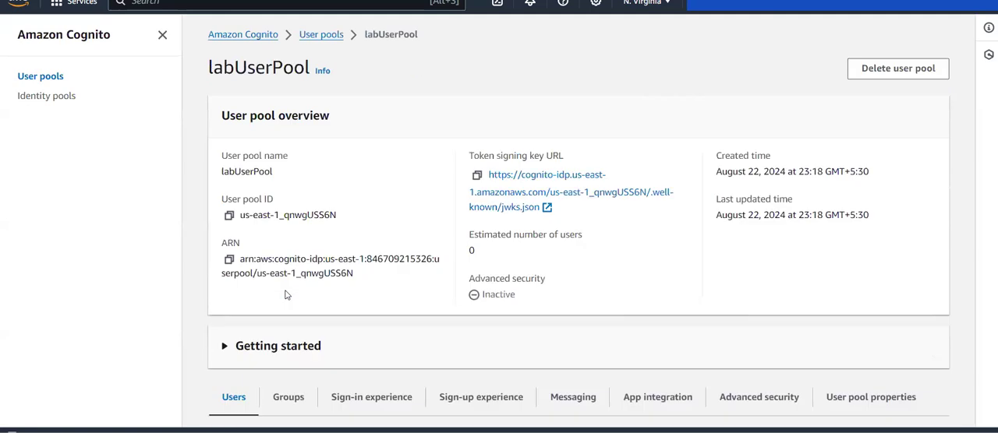
{"action": "scroll", "coordinate": [287, 295], "scroll_direction": "left", "scroll_amount": 5}
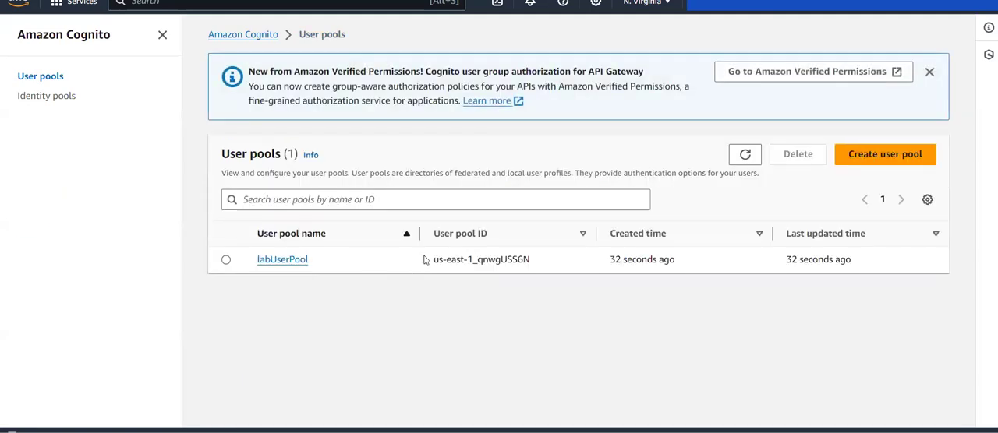
{"action": "left_click_drag", "start_coordinate": [425, 261], "coordinate": [564, 260]}
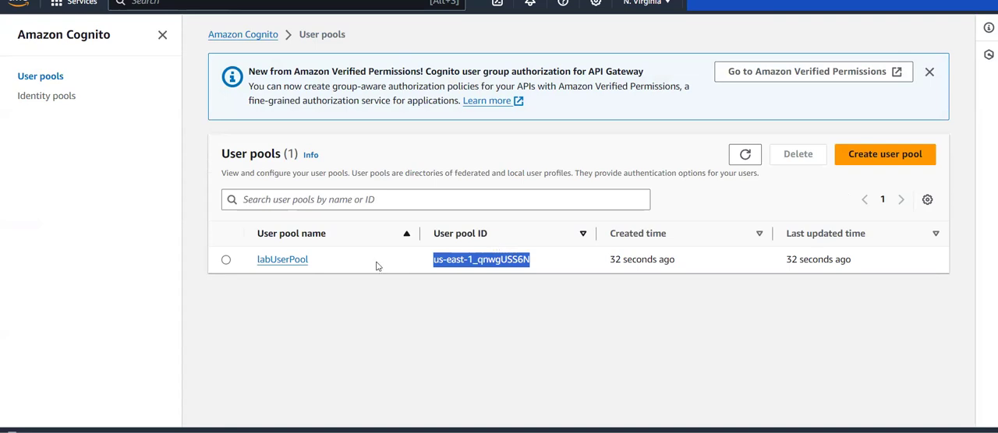
{"action": "left_click", "coordinate": [467, 290]}
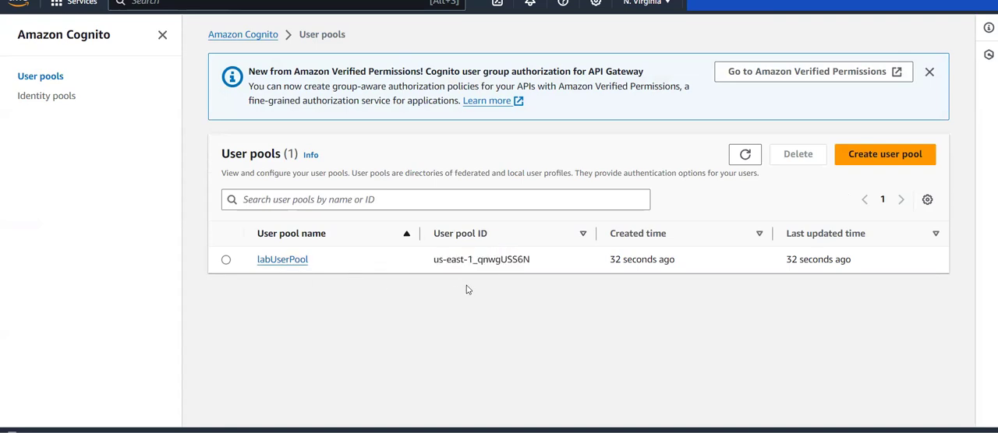
Open the labUserPool details and look through the overview down to the Users section.
{"action": "left_click", "coordinate": [302, 261]}
{"action": "scroll", "coordinate": [410, 277], "scroll_direction": "down", "scroll_amount": 3}
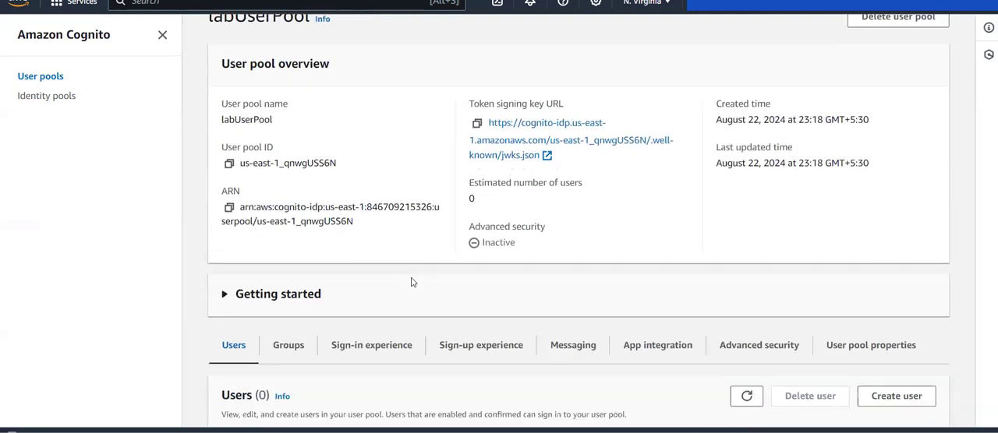
{"action": "scroll", "coordinate": [411, 282], "scroll_direction": "down", "scroll_amount": 5}
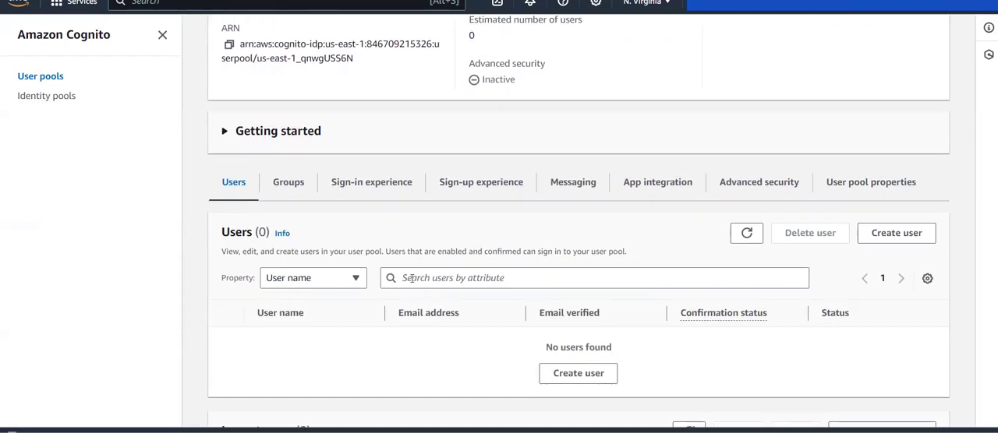
Look through the Users, Import users and Groups sections of labUserPool.
{"action": "scroll", "coordinate": [410, 278], "scroll_direction": "down", "scroll_amount": 2}
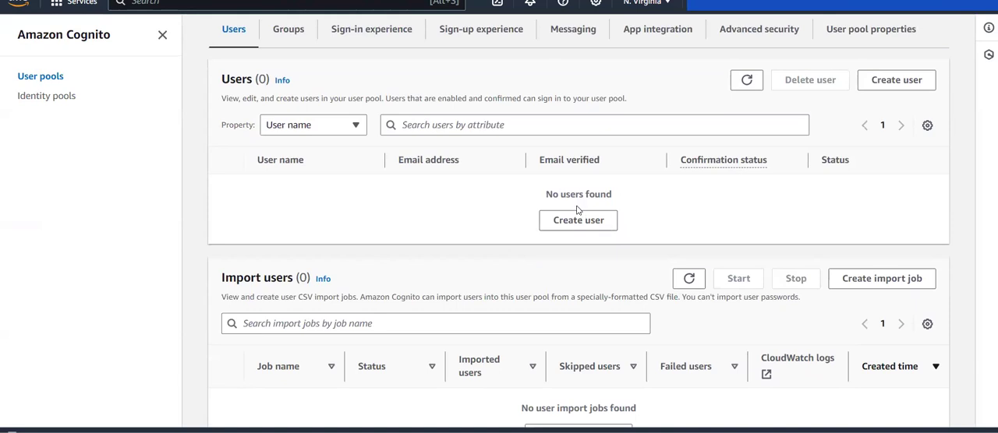
{"action": "scroll", "coordinate": [577, 210], "scroll_direction": "up", "scroll_amount": 1}
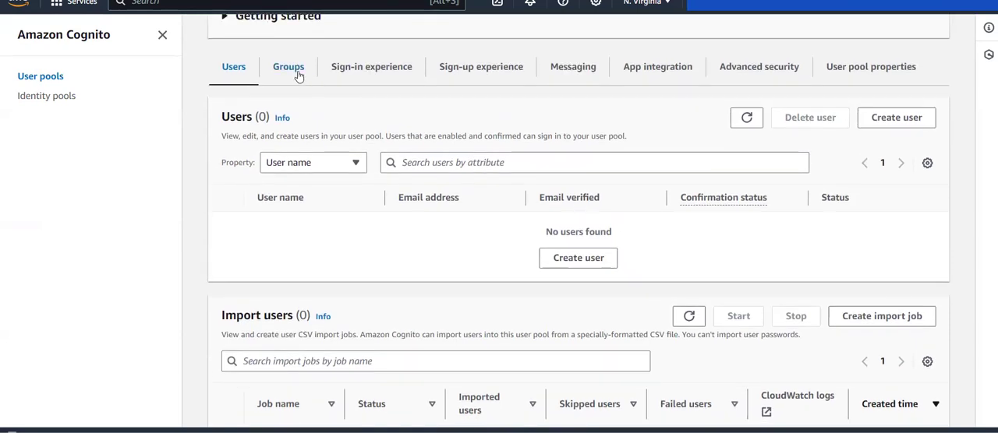
{"action": "left_click", "coordinate": [288, 67]}
{"action": "scroll", "coordinate": [404, 226], "scroll_direction": "down", "scroll_amount": 3}
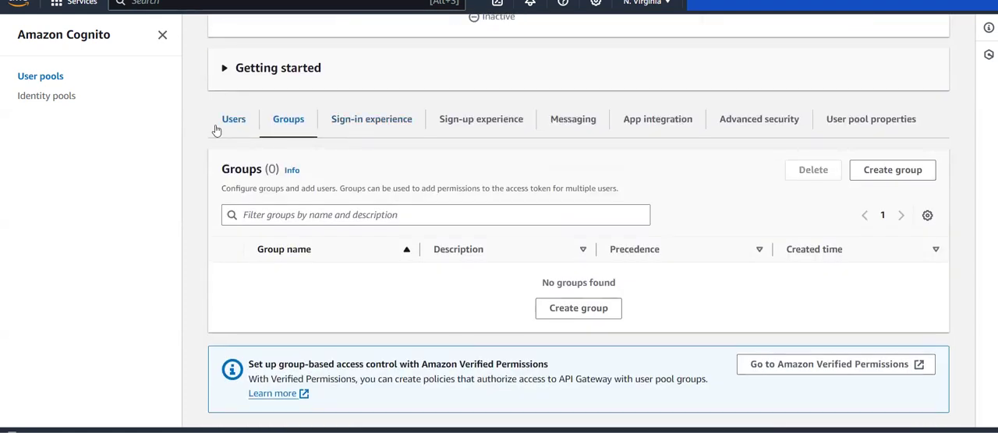
{"action": "scroll", "coordinate": [506, 405], "scroll_direction": "down", "scroll_amount": 3}
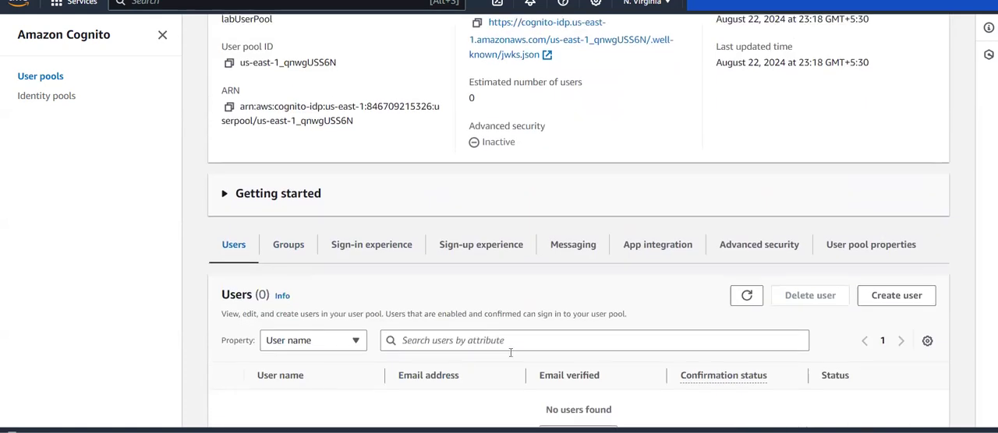
{"action": "scroll", "coordinate": [499, 311], "scroll_direction": "down", "scroll_amount": 2}
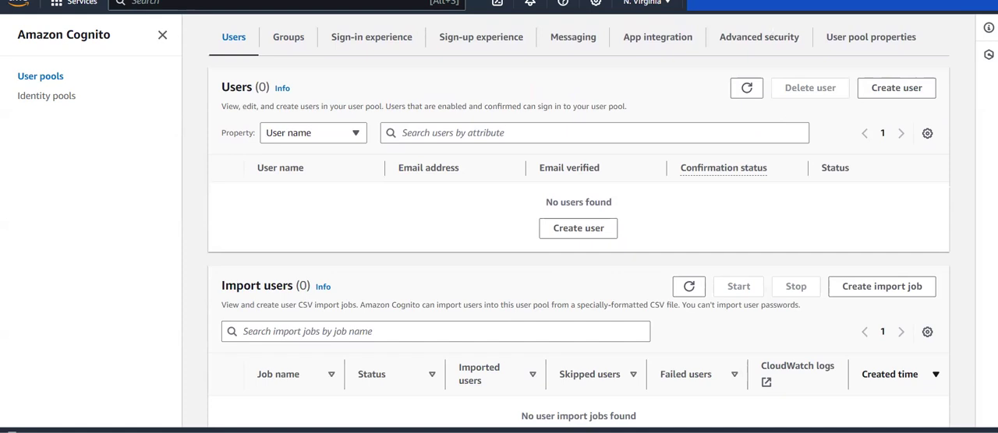
{"action": "scroll", "coordinate": [468, 161], "scroll_direction": "up", "scroll_amount": 3}
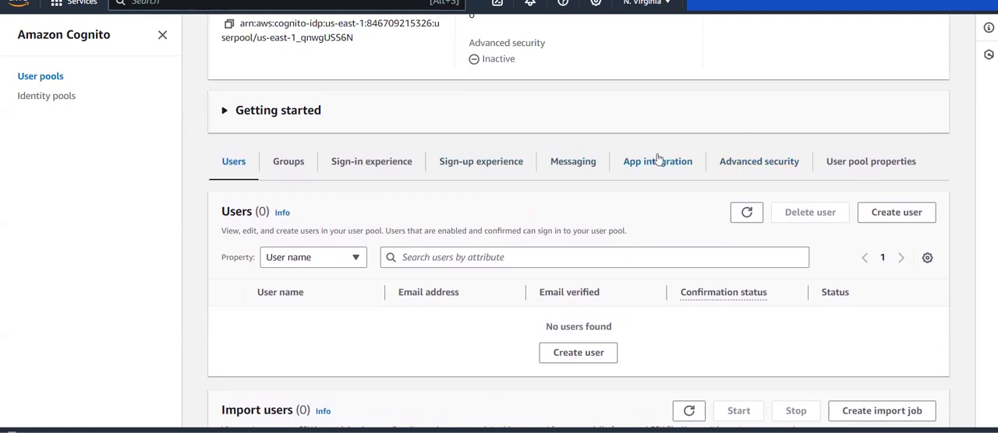
View the pool's App integration settings, from the Cognito domain down to the app client list.
{"action": "left_click", "coordinate": [657, 159]}
{"action": "scroll", "coordinate": [489, 253], "scroll_direction": "down", "scroll_amount": 3}
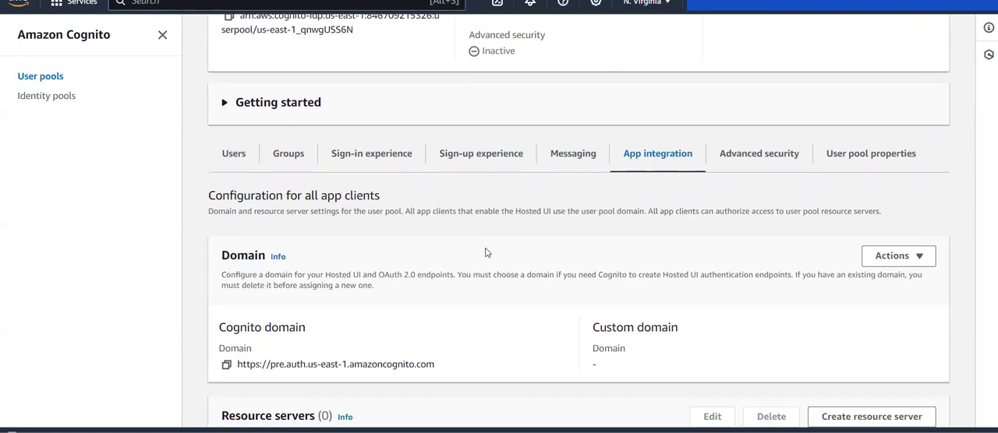
{"action": "scroll", "coordinate": [453, 301], "scroll_direction": "down", "scroll_amount": 5}
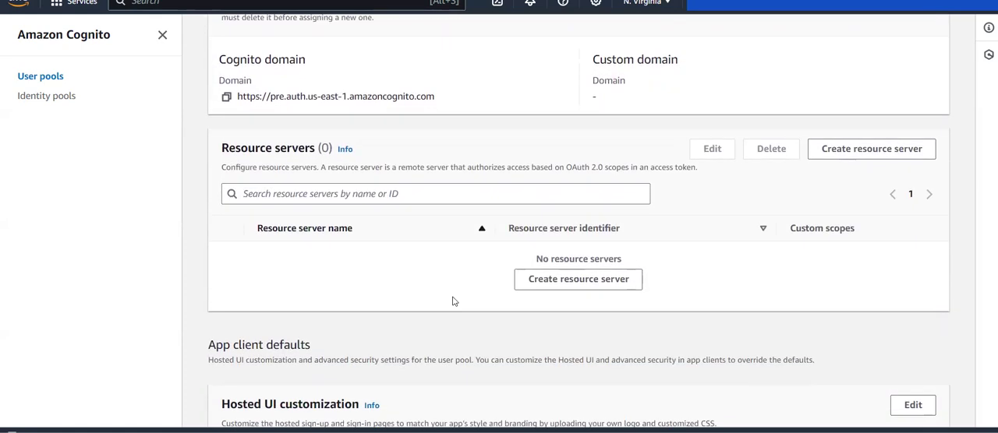
{"action": "scroll", "coordinate": [453, 301], "scroll_direction": "down", "scroll_amount": 2}
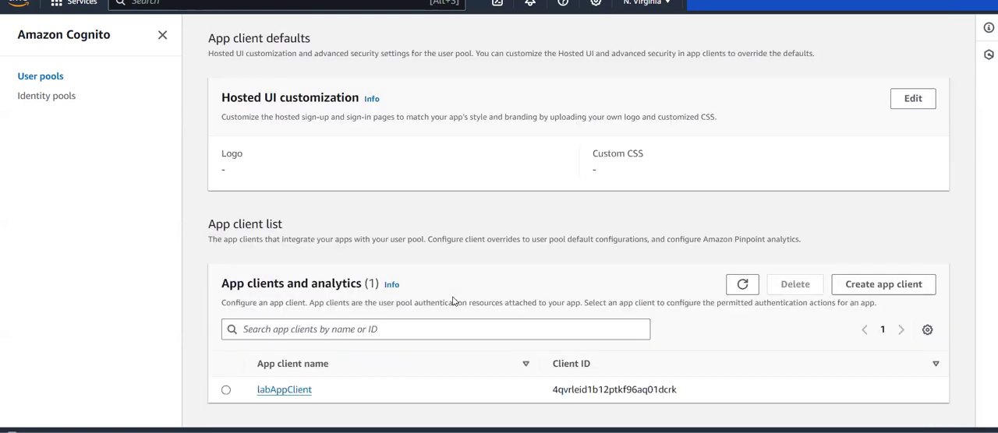
{"action": "scroll", "coordinate": [453, 300], "scroll_direction": "up", "scroll_amount": 8}
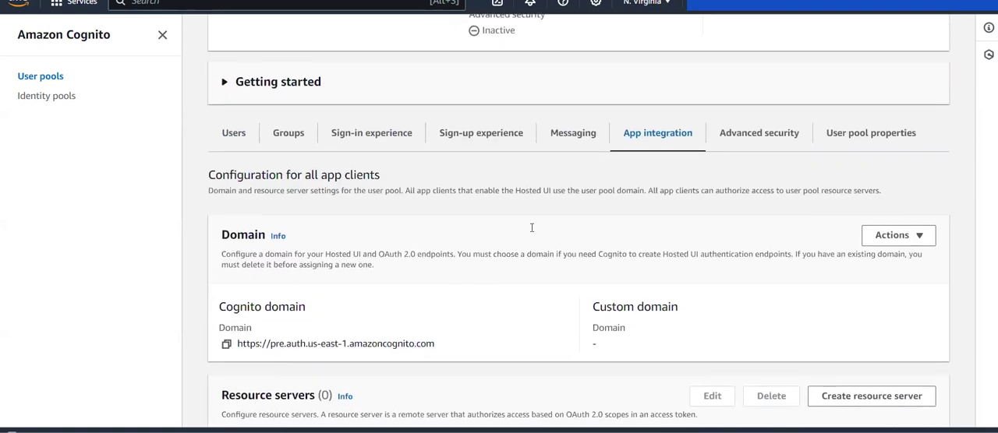
Examine the Sign-in experience settings, covering the user pool sign-in options and federated identity providers.
{"action": "left_click", "coordinate": [370, 134]}
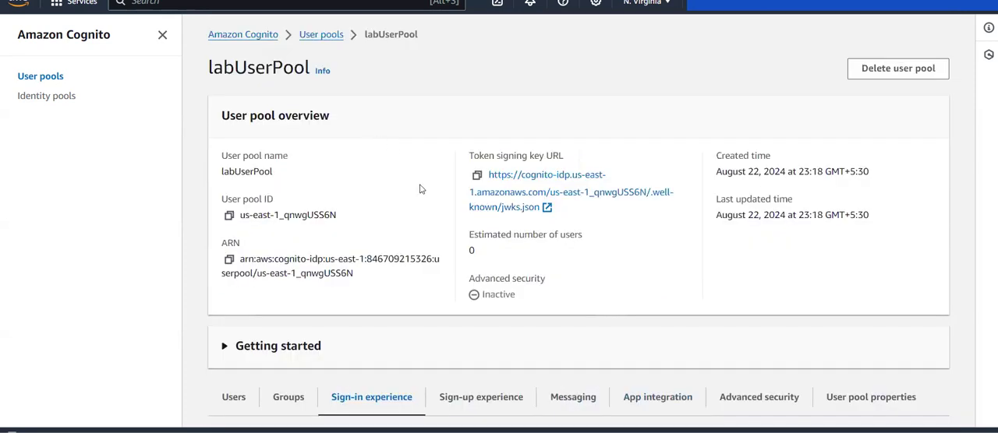
{"action": "scroll", "coordinate": [463, 230], "scroll_direction": "down", "scroll_amount": 5}
{"action": "scroll", "coordinate": [463, 228], "scroll_direction": "down", "scroll_amount": 1}
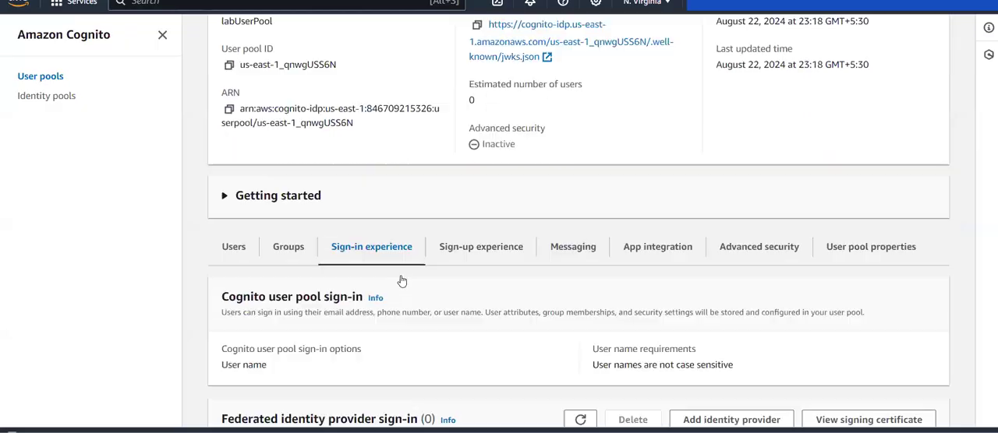
{"action": "scroll", "coordinate": [401, 280], "scroll_direction": "down", "scroll_amount": 3}
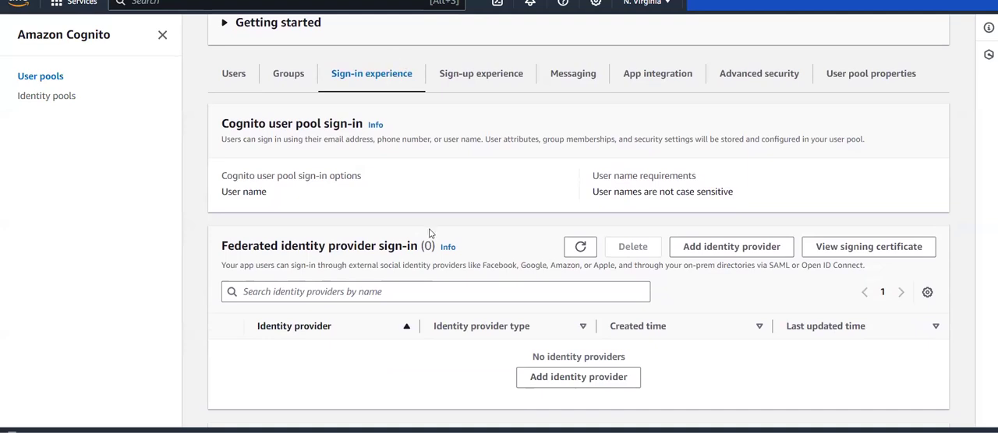
{"action": "scroll", "coordinate": [428, 233], "scroll_direction": "down", "scroll_amount": 2}
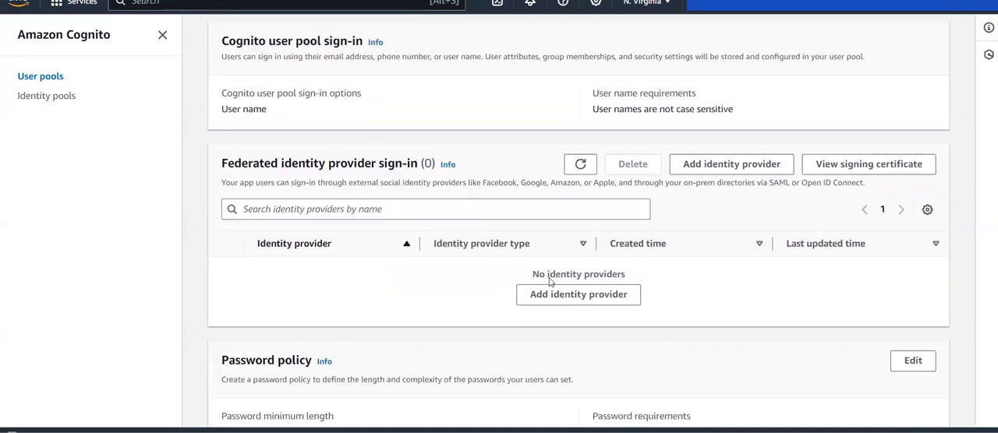
{"action": "scroll", "coordinate": [549, 282], "scroll_direction": "down", "scroll_amount": 1}
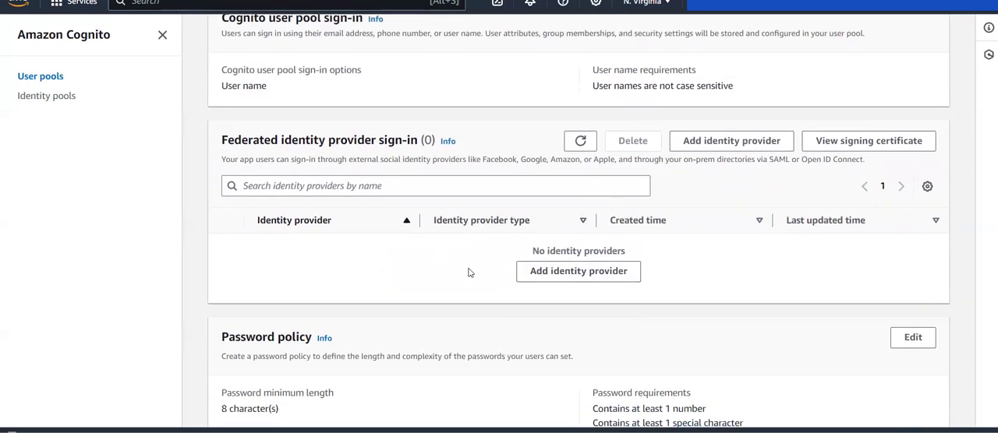
{"action": "scroll", "coordinate": [550, 293], "scroll_direction": "down", "scroll_amount": 1}
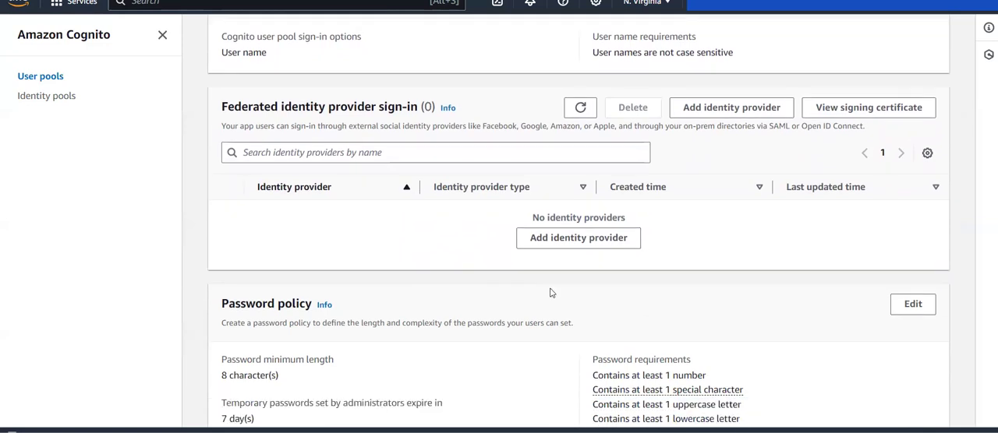
Check the password policy, multi-factor authentication, user account recovery and device tracking settings for sign-in.
{"action": "scroll", "coordinate": [551, 293], "scroll_direction": "down", "scroll_amount": 6}
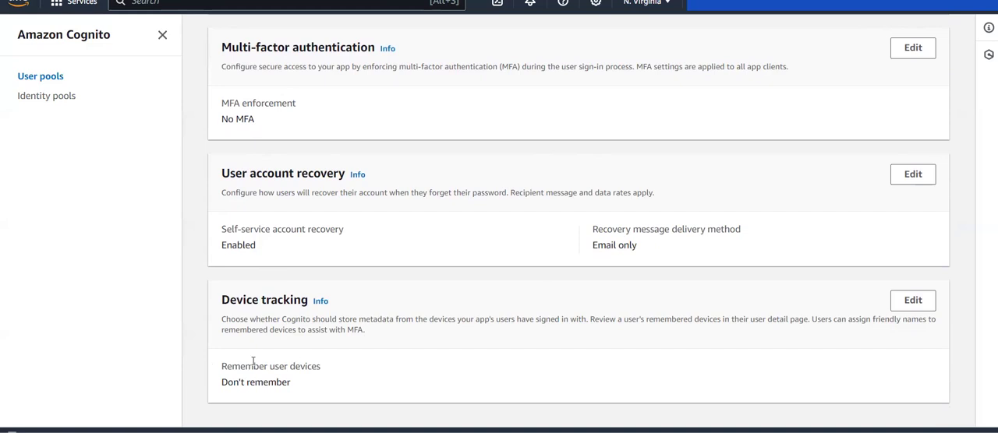
{"action": "scroll", "coordinate": [415, 282], "scroll_direction": "up", "scroll_amount": 1}
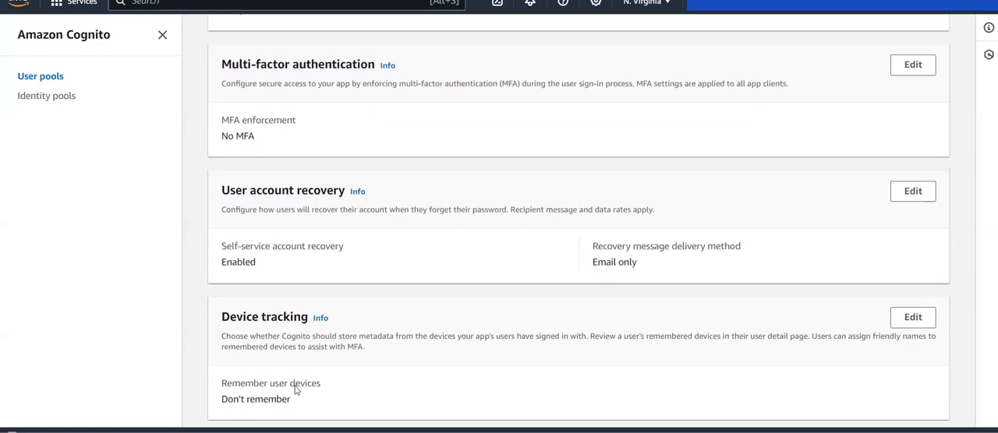
{"action": "scroll", "coordinate": [263, 379], "scroll_direction": "up", "scroll_amount": 5}
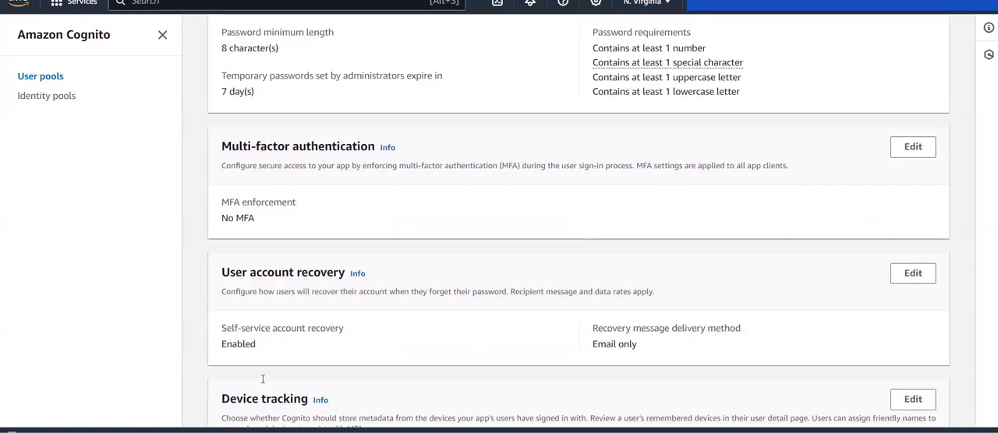
{"action": "scroll", "coordinate": [263, 379], "scroll_direction": "down", "scroll_amount": 5}
{"action": "scroll", "coordinate": [848, 411], "scroll_direction": "down", "scroll_amount": 1}
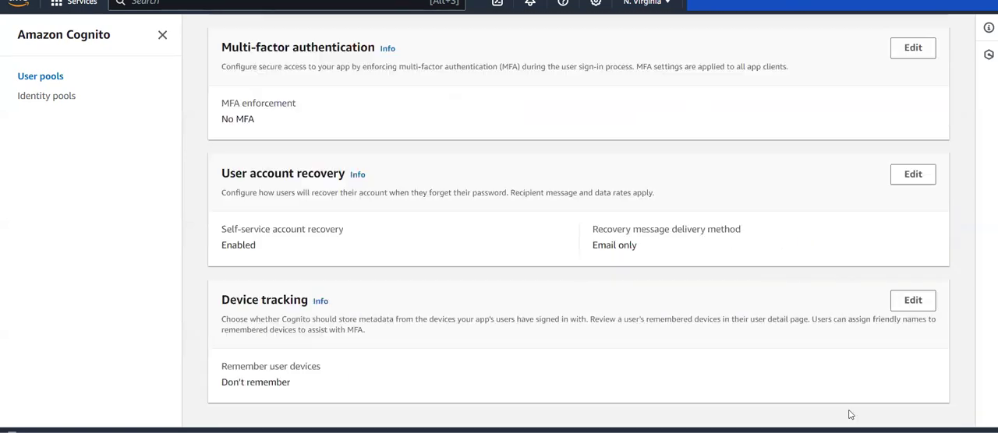
{"action": "scroll", "coordinate": [557, 311], "scroll_direction": "up", "scroll_amount": 7}
{"action": "scroll", "coordinate": [557, 311], "scroll_direction": "up", "scroll_amount": 4}
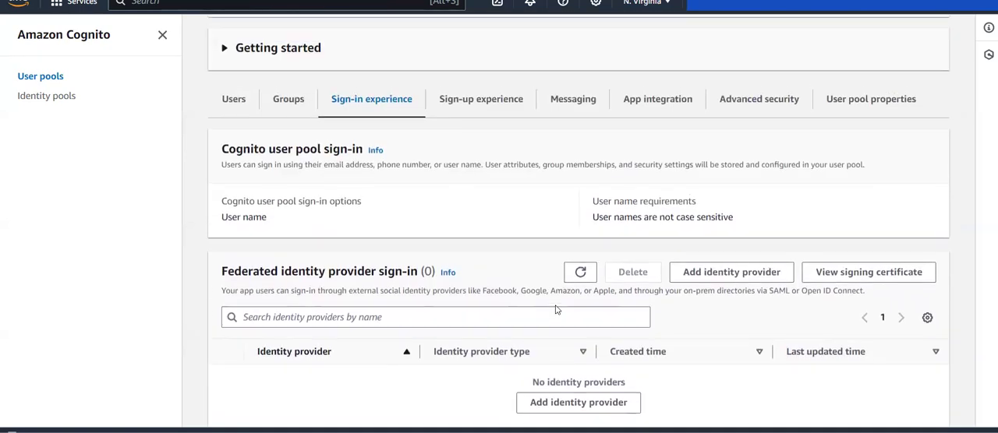
Review the Sign-up experience settings, including attribute verification, required and custom attributes, and self-service sign-up.
{"action": "left_click", "coordinate": [502, 293]}
{"action": "scroll", "coordinate": [504, 296], "scroll_direction": "down", "scroll_amount": 4}
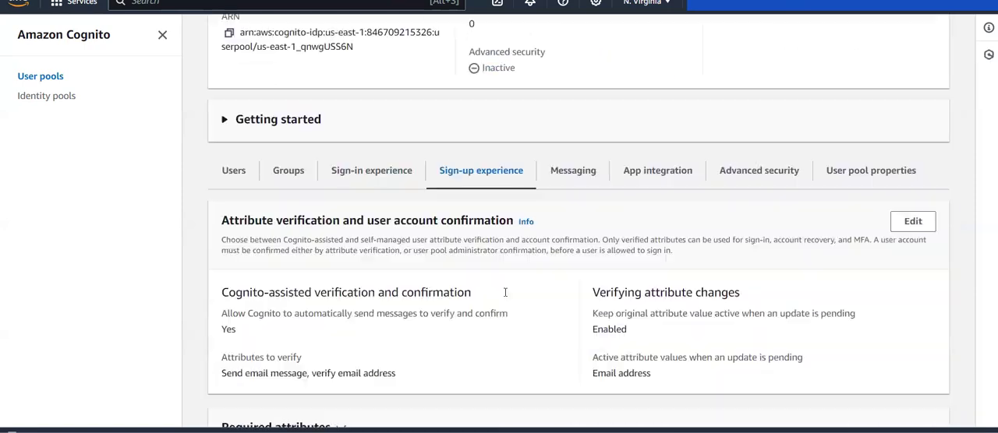
{"action": "scroll", "coordinate": [503, 296], "scroll_direction": "down", "scroll_amount": 2}
{"action": "scroll", "coordinate": [504, 297], "scroll_direction": "down", "scroll_amount": 1}
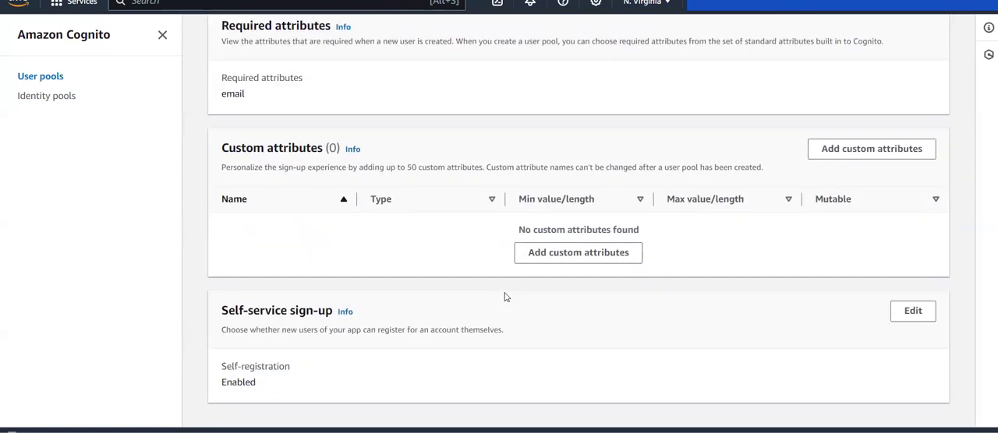
{"action": "scroll", "coordinate": [504, 297], "scroll_direction": "up", "scroll_amount": 4}
{"action": "scroll", "coordinate": [504, 297], "scroll_direction": "up", "scroll_amount": 2}
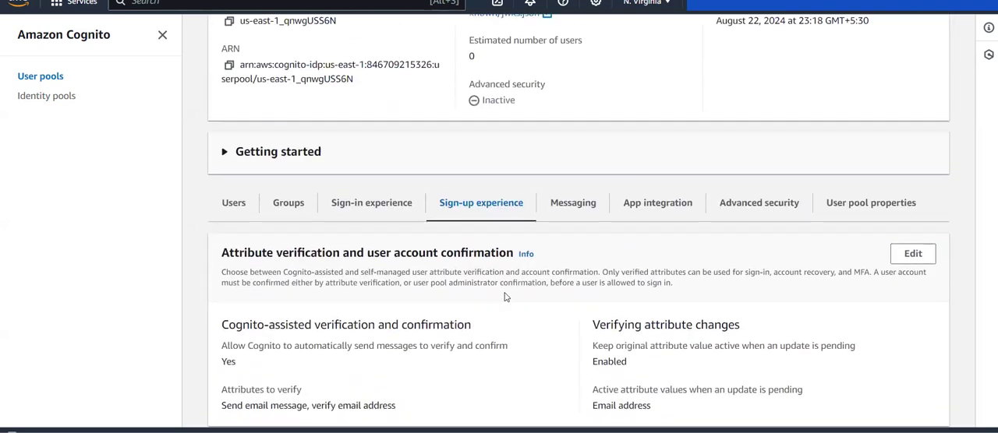
Review the Messaging configuration for email, SMS and message templates.
{"action": "left_click", "coordinate": [560, 204]}
{"action": "scroll", "coordinate": [552, 281], "scroll_direction": "down", "scroll_amount": 5}
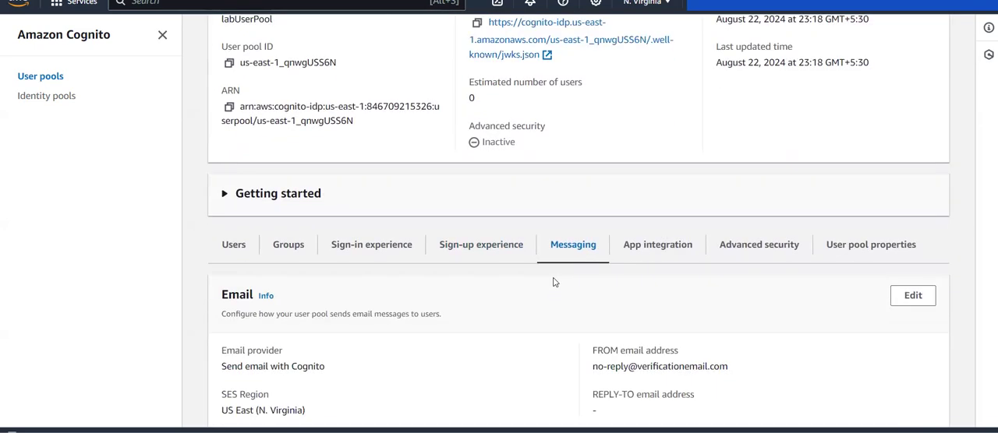
{"action": "scroll", "coordinate": [553, 281], "scroll_direction": "down", "scroll_amount": 3}
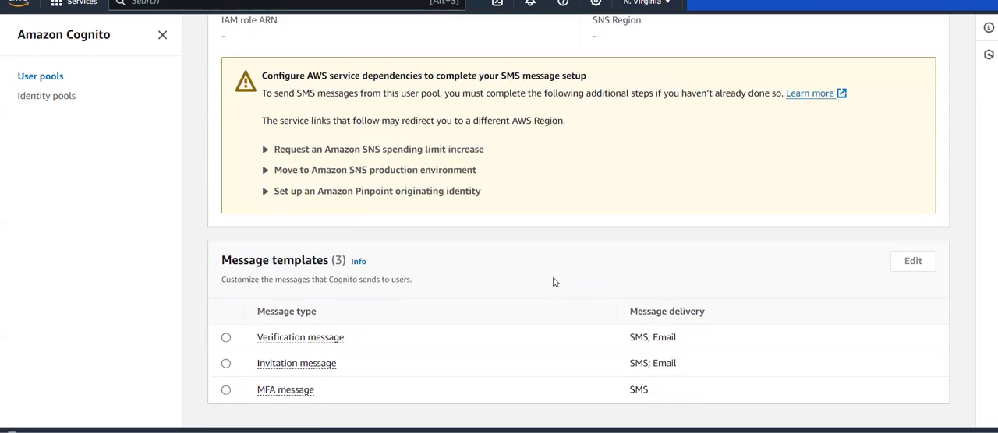
{"action": "scroll", "coordinate": [553, 282], "scroll_direction": "up", "scroll_amount": 5}
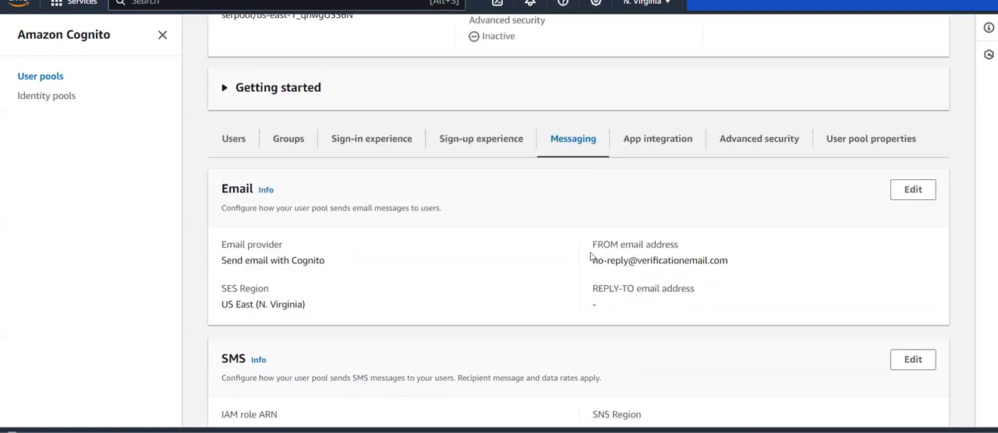
Go back over the App integration settings, checking the domain, resource servers, Hosted UI customization and app clients.
{"action": "left_click", "coordinate": [641, 137]}
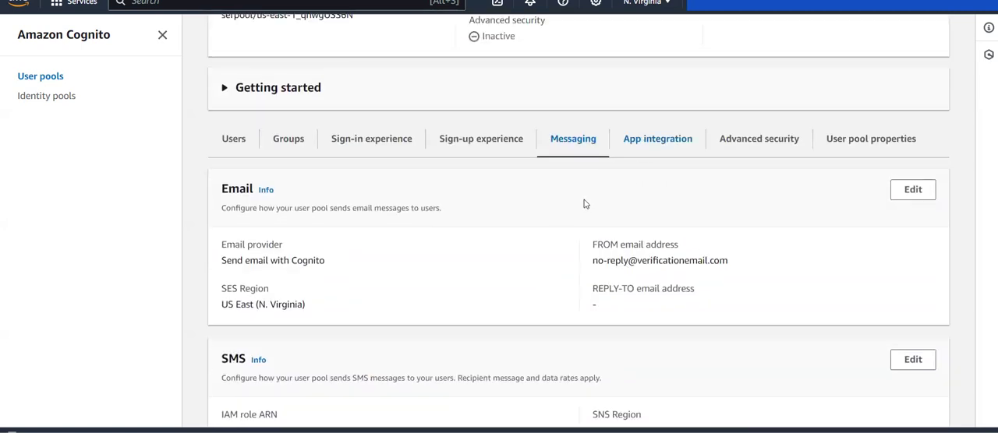
{"action": "scroll", "coordinate": [585, 204], "scroll_direction": "down", "scroll_amount": 2}
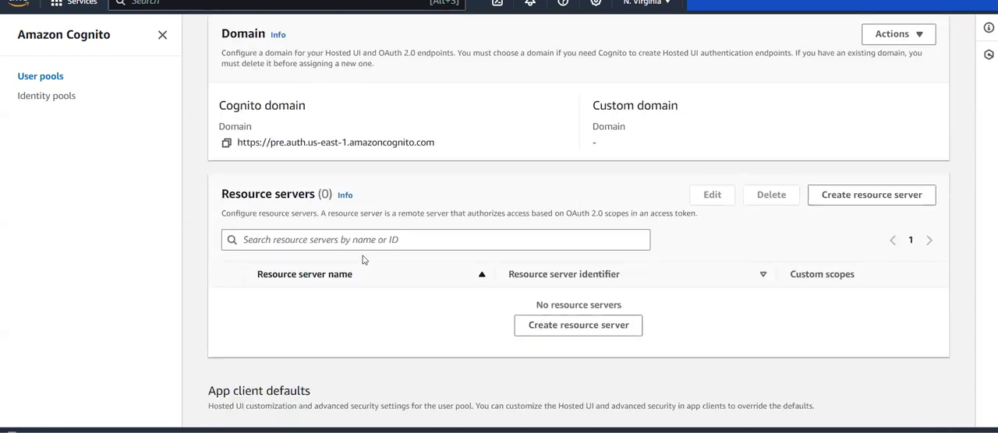
{"action": "scroll", "coordinate": [333, 261], "scroll_direction": "down", "scroll_amount": 3}
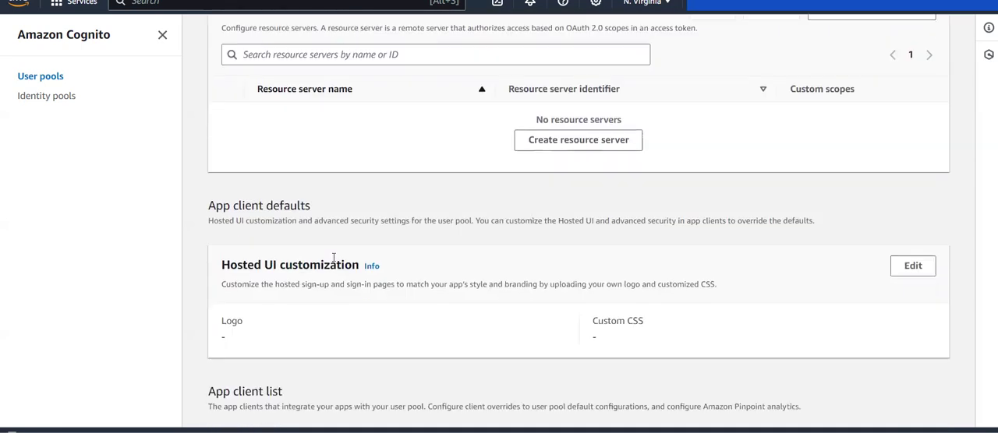
{"action": "scroll", "coordinate": [333, 262], "scroll_direction": "down", "scroll_amount": 1}
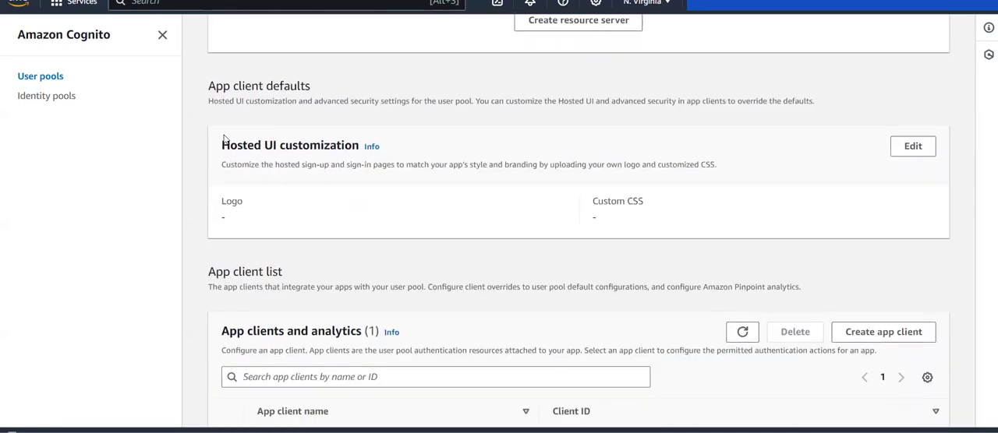
{"action": "scroll", "coordinate": [415, 261], "scroll_direction": "down", "scroll_amount": 1}
{"action": "scroll", "coordinate": [414, 261], "scroll_direction": "up", "scroll_amount": 1}
{"action": "scroll", "coordinate": [413, 260], "scroll_direction": "down", "scroll_amount": 1}
{"action": "scroll", "coordinate": [362, 300], "scroll_direction": "up", "scroll_amount": 1}
{"action": "scroll", "coordinate": [362, 300], "scroll_direction": "up", "scroll_amount": 5}
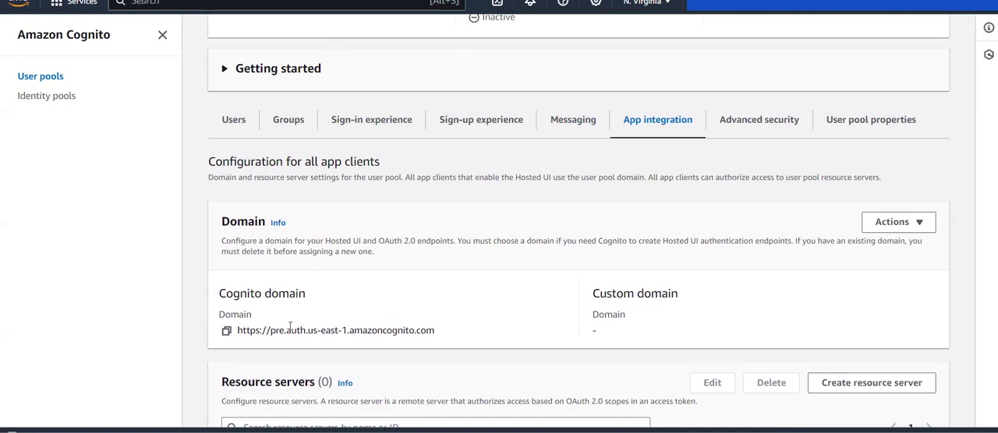
View the Advanced security features offered for the user pool.
{"action": "left_click", "coordinate": [759, 121]}
{"action": "scroll", "coordinate": [596, 272], "scroll_direction": "down", "scroll_amount": 5}
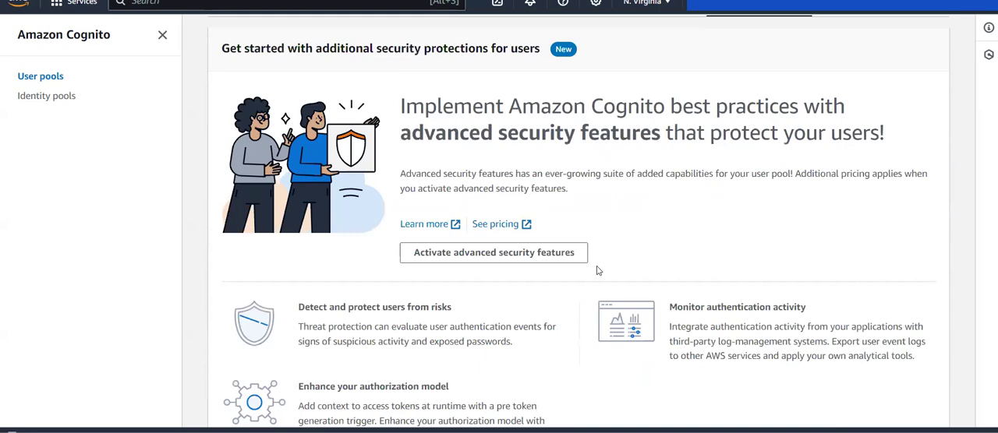
{"action": "scroll", "coordinate": [596, 271], "scroll_direction": "up", "scroll_amount": 2}
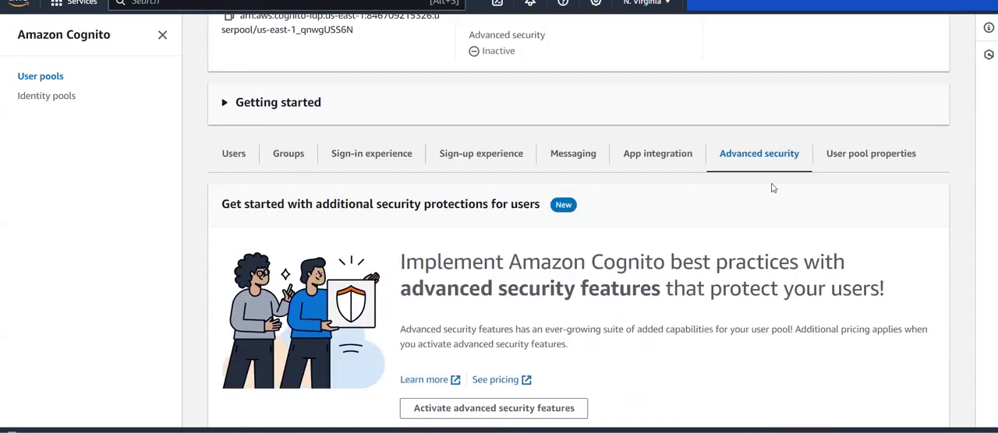
Examine the user pool properties, covering Lambda triggers, AWS WAF, deletion protection and tags.
{"action": "left_click", "coordinate": [850, 159]}
{"action": "scroll", "coordinate": [647, 279], "scroll_direction": "down", "scroll_amount": 5}
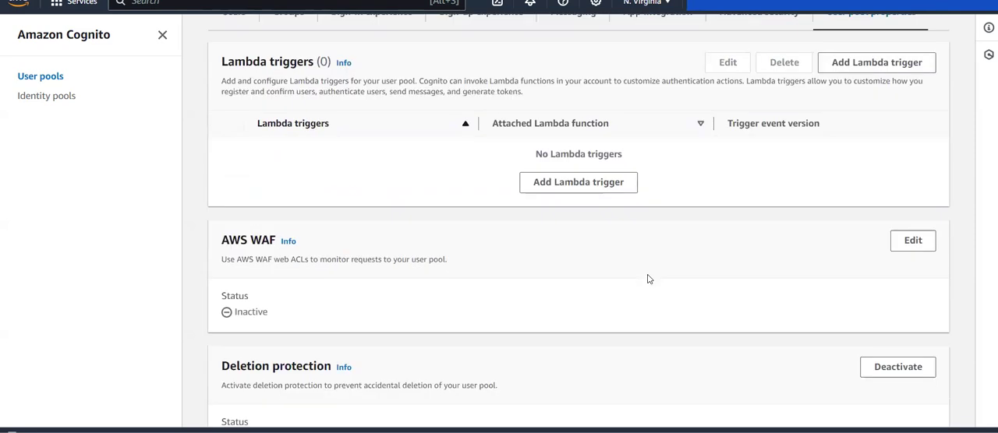
{"action": "left_click_drag", "start_coordinate": [211, 73], "coordinate": [338, 63]}
{"action": "left_click", "coordinate": [333, 62]}
{"action": "scroll", "coordinate": [458, 147], "scroll_direction": "down", "scroll_amount": 2}
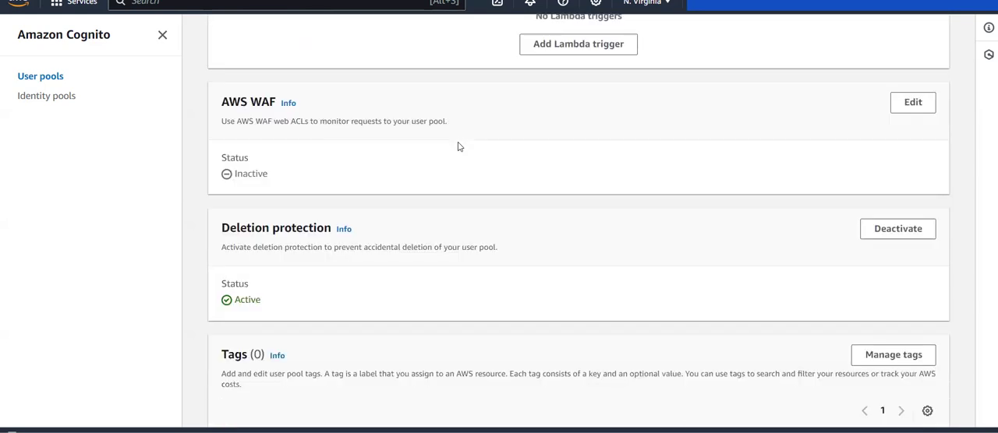
Finish reviewing the user pool properties, looking at AWS WAF, deletion protection and tags.
{"action": "scroll", "coordinate": [458, 147], "scroll_direction": "down", "scroll_amount": 1}
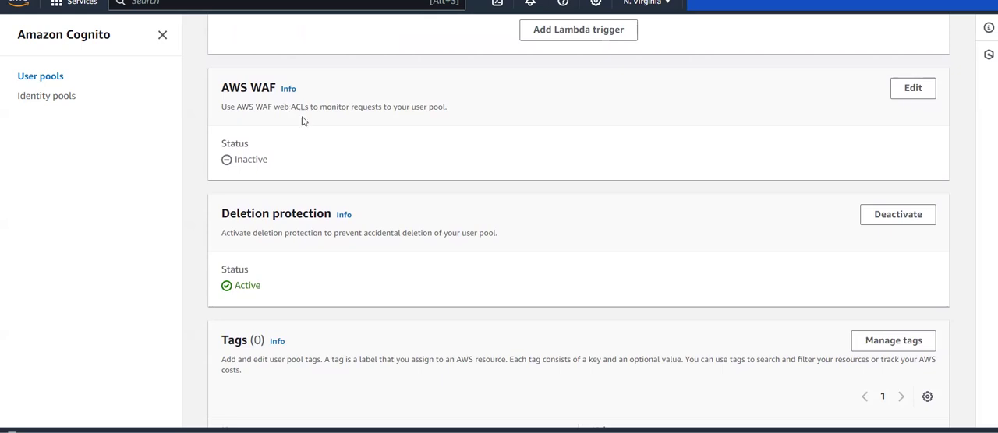
{"action": "scroll", "coordinate": [405, 173], "scroll_direction": "down", "scroll_amount": 3}
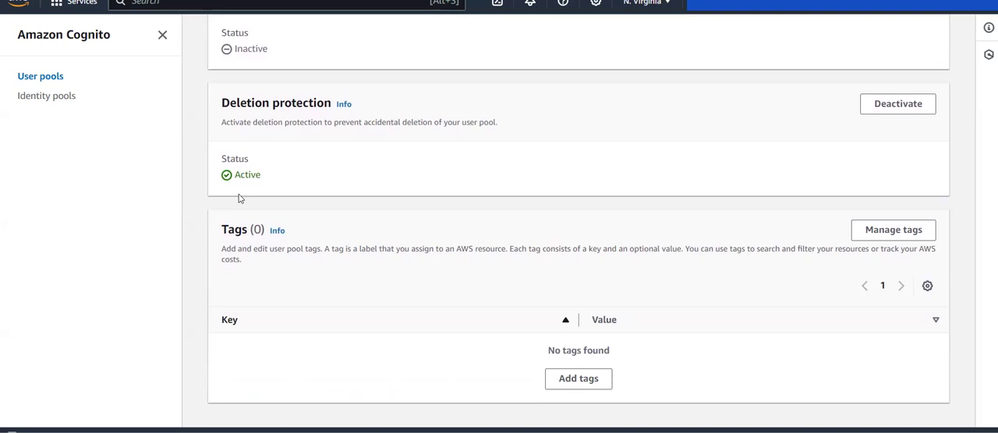
{"action": "scroll", "coordinate": [355, 268], "scroll_direction": "up", "scroll_amount": 6}
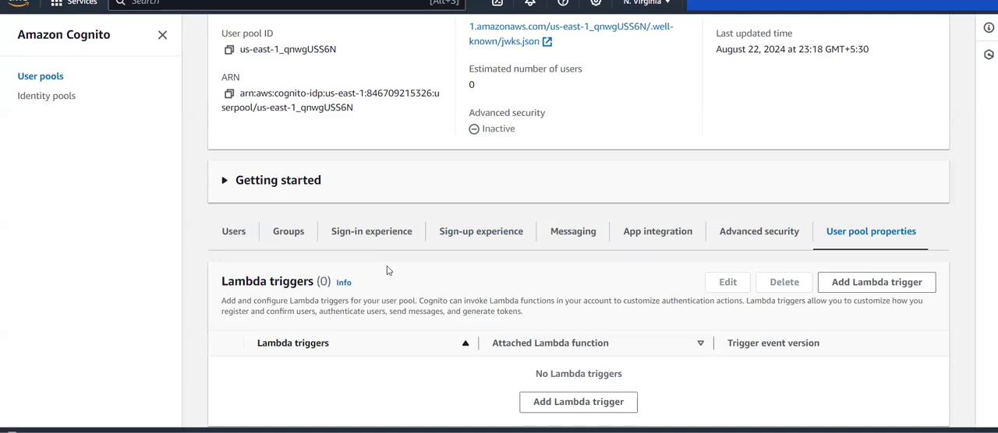
Review the Sign-in experience's sign-in options and identity providers, and the Sign-up experience's verification and required attributes.
{"action": "left_click", "coordinate": [335, 240]}
{"action": "scroll", "coordinate": [348, 275], "scroll_direction": "down", "scroll_amount": 12}
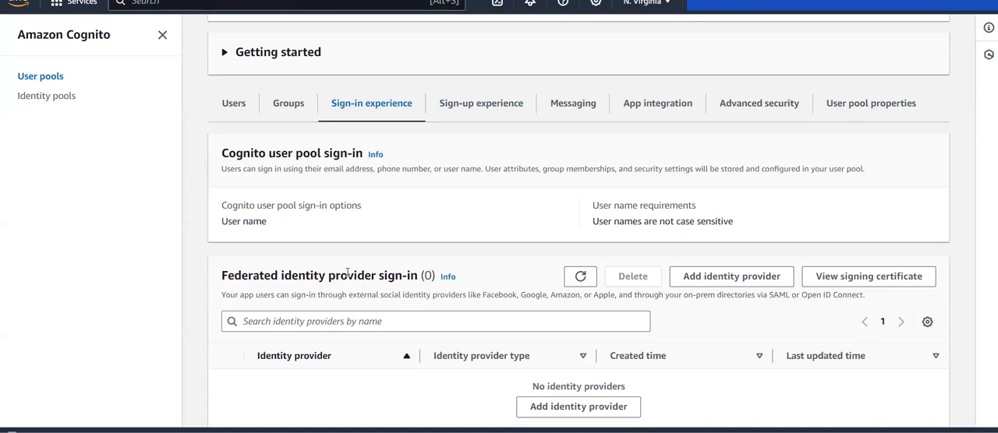
{"action": "scroll", "coordinate": [347, 276], "scroll_direction": "up", "scroll_amount": 10}
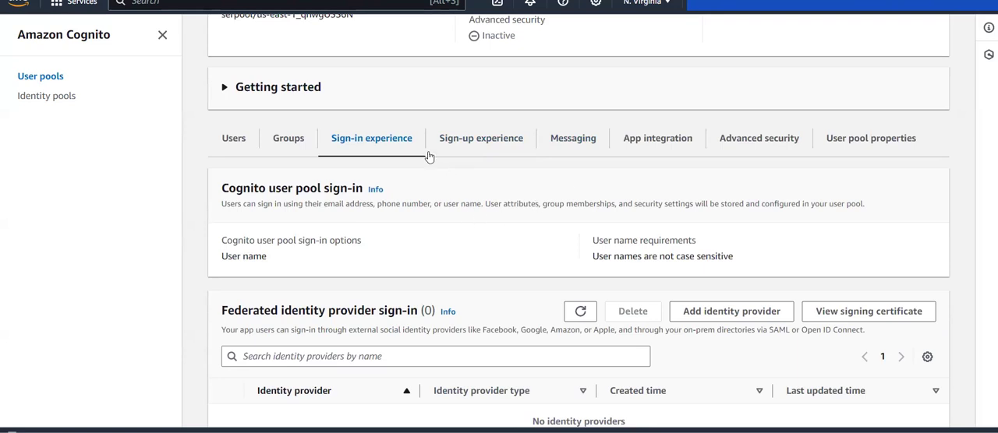
{"action": "left_click", "coordinate": [473, 150]}
{"action": "scroll", "coordinate": [536, 247], "scroll_direction": "down", "scroll_amount": 5}
{"action": "scroll", "coordinate": [535, 247], "scroll_direction": "up", "scroll_amount": 5}
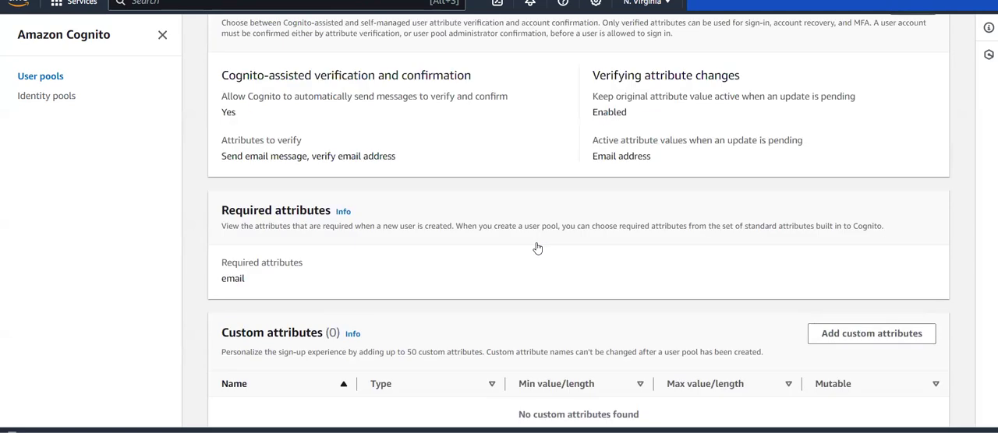
Look through the Users and Groups sections of labUserPool.
{"action": "left_click", "coordinate": [232, 169]}
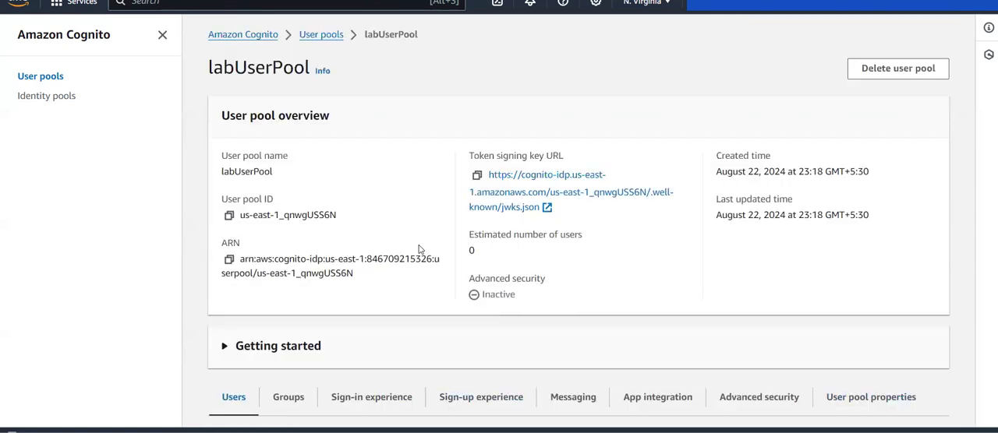
{"action": "scroll", "coordinate": [420, 251], "scroll_direction": "down", "scroll_amount": 5}
{"action": "scroll", "coordinate": [418, 248], "scroll_direction": "up", "scroll_amount": 5}
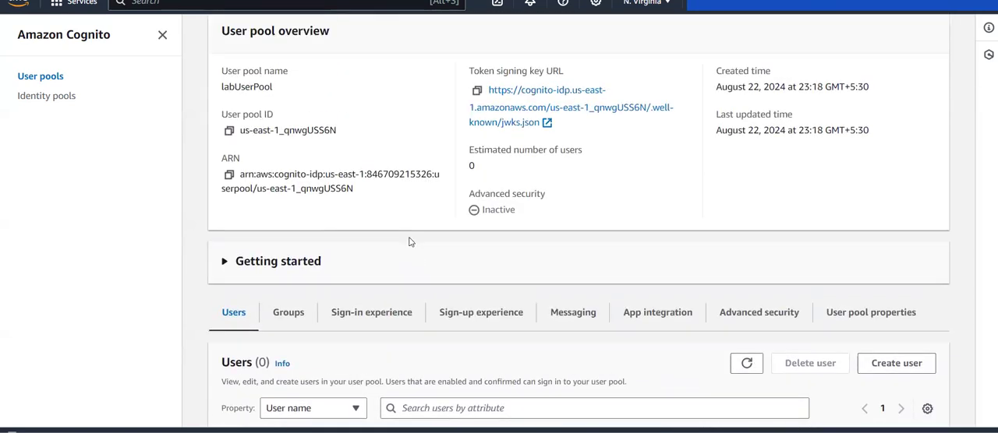
{"action": "left_click", "coordinate": [290, 314]}
{"action": "scroll", "coordinate": [399, 341], "scroll_direction": "down", "scroll_amount": 3}
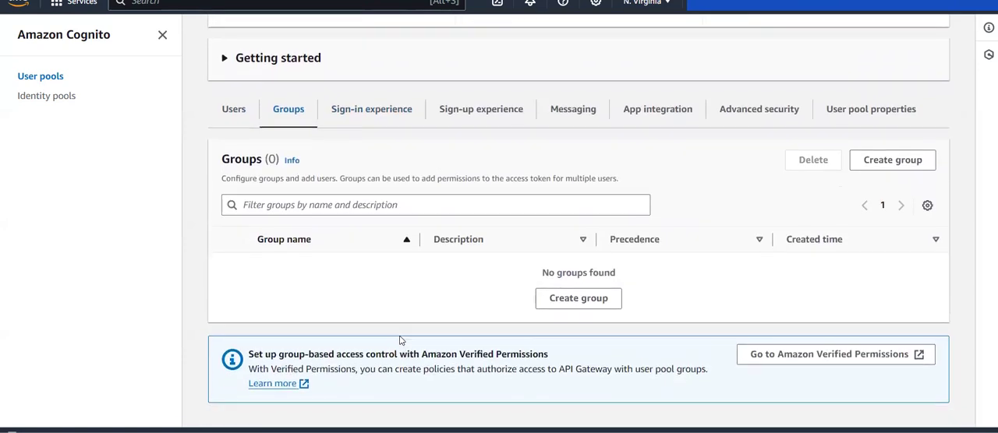
Check the Sign-in experience's password policy, multi-factor authentication and account recovery, and revisit the Sign-up experience settings.
{"action": "left_click", "coordinate": [381, 109]}
{"action": "scroll", "coordinate": [458, 228], "scroll_direction": "down", "scroll_amount": 10}
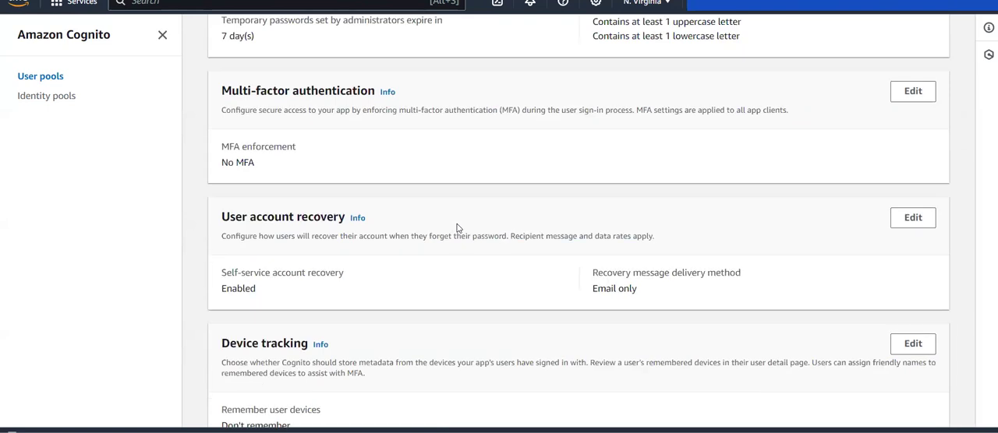
{"action": "scroll", "coordinate": [458, 228], "scroll_direction": "up", "scroll_amount": 3}
{"action": "scroll", "coordinate": [457, 228], "scroll_direction": "up", "scroll_amount": 3}
{"action": "scroll", "coordinate": [457, 228], "scroll_direction": "down", "scroll_amount": 4}
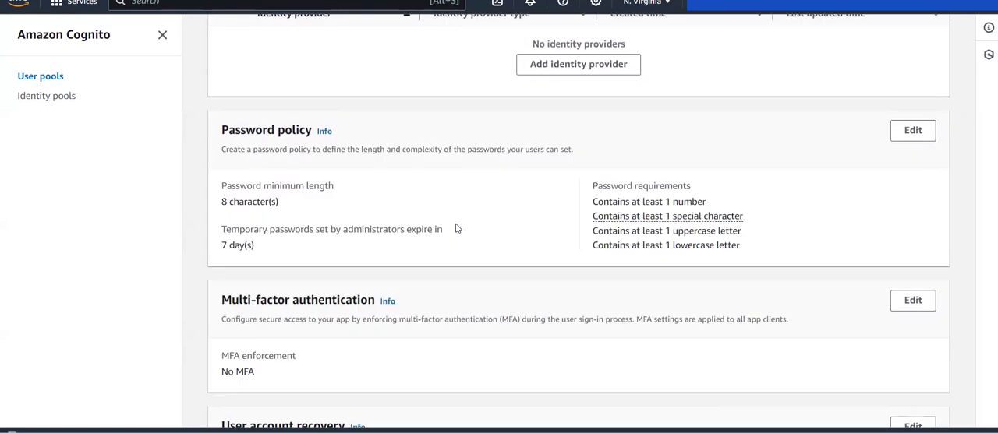
{"action": "scroll", "coordinate": [421, 267], "scroll_direction": "up", "scroll_amount": 7}
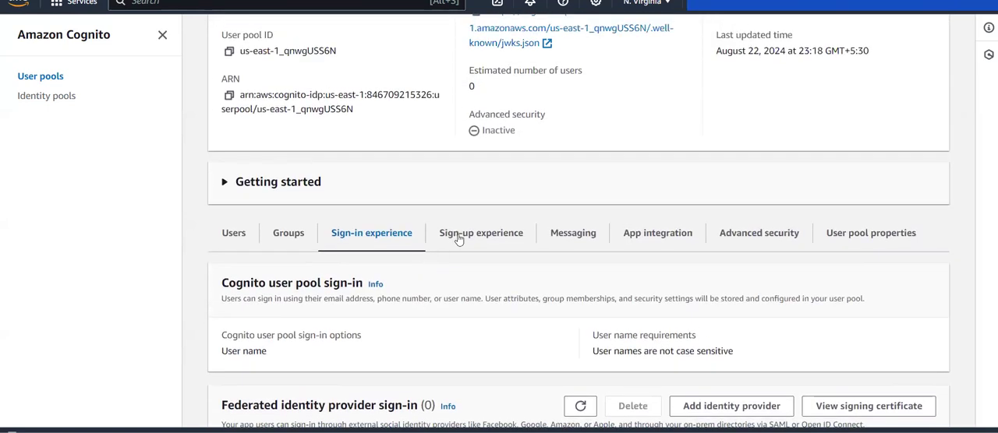
{"action": "left_click", "coordinate": [487, 224]}
{"action": "scroll", "coordinate": [488, 304], "scroll_direction": "down", "scroll_amount": 8}
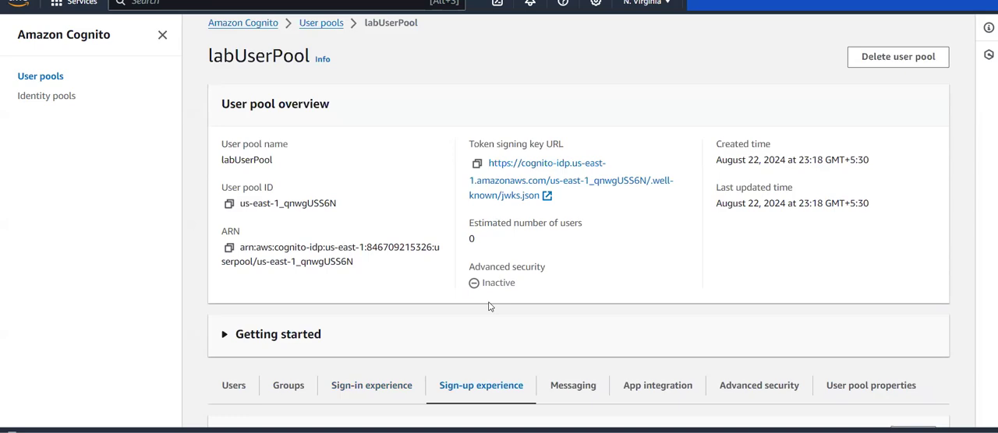
{"action": "scroll", "coordinate": [488, 304], "scroll_direction": "up", "scroll_amount": 5}
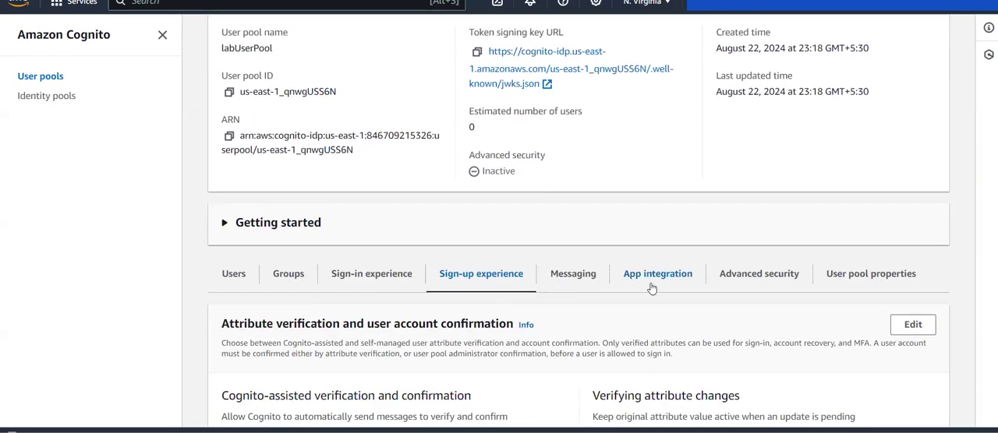
Examine the App integration settings once more, from the Cognito domain and resource servers to Hosted UI customization and the app client list.
{"action": "left_click", "coordinate": [652, 289]}
{"action": "scroll", "coordinate": [557, 326], "scroll_direction": "down", "scroll_amount": 10}
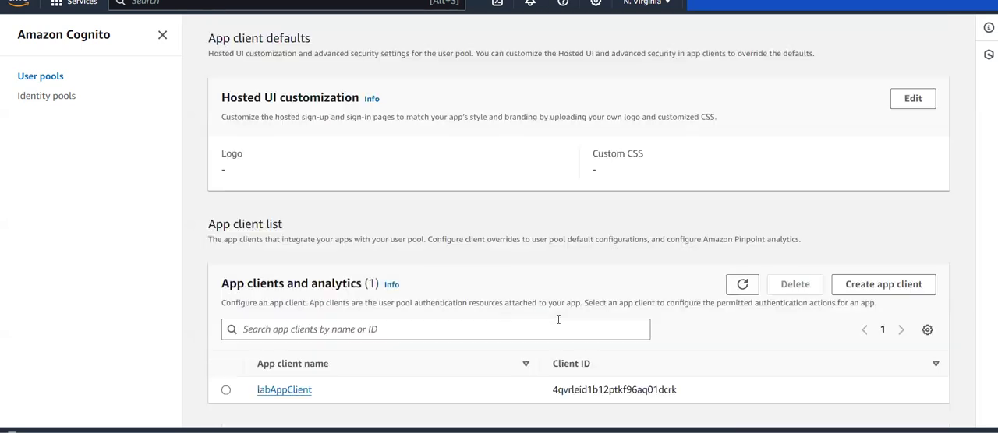
{"action": "scroll", "coordinate": [285, 222], "scroll_direction": "up", "scroll_amount": 5}
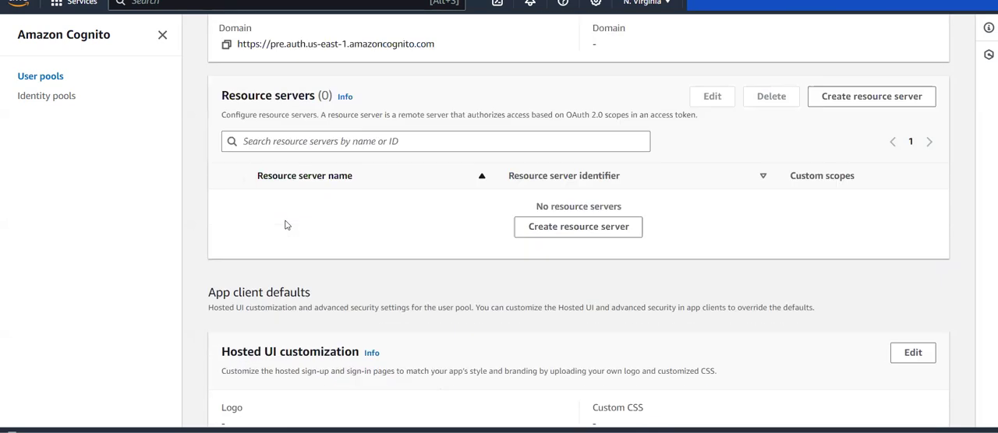
{"action": "scroll", "coordinate": [550, 161], "scroll_direction": "up", "scroll_amount": 3}
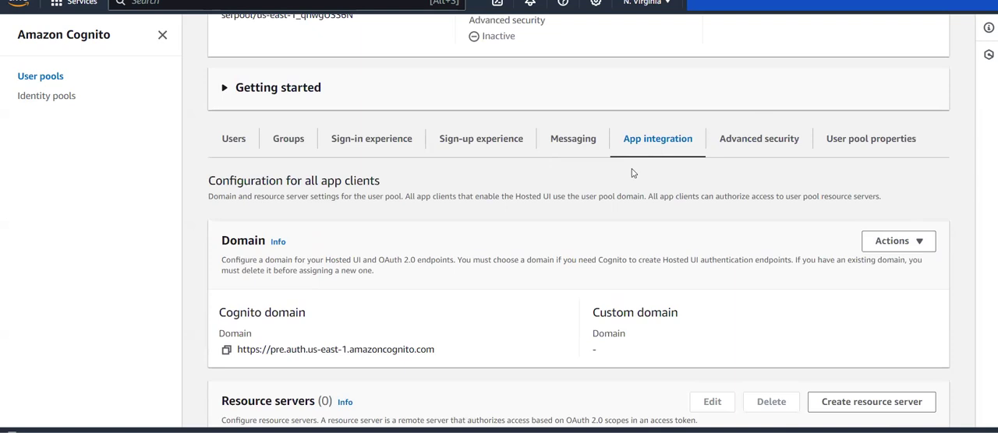
{"action": "scroll", "coordinate": [632, 171], "scroll_direction": "down", "scroll_amount": 8}
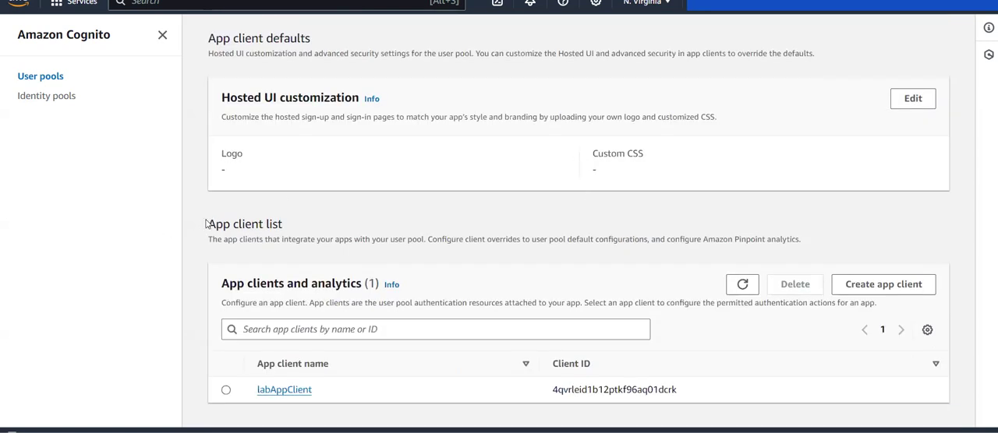
{"action": "left_click_drag", "start_coordinate": [207, 224], "coordinate": [289, 236]}
{"action": "left_click", "coordinate": [289, 236]}
{"action": "scroll", "coordinate": [363, 207], "scroll_direction": "up", "scroll_amount": 10}
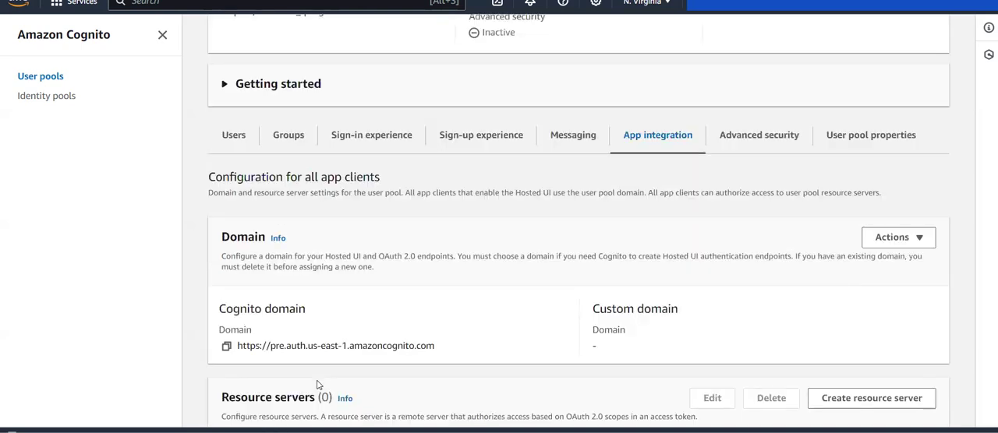
{"action": "scroll", "coordinate": [370, 226], "scroll_direction": "down", "scroll_amount": 5}
{"action": "scroll", "coordinate": [370, 226], "scroll_direction": "down", "scroll_amount": 6}
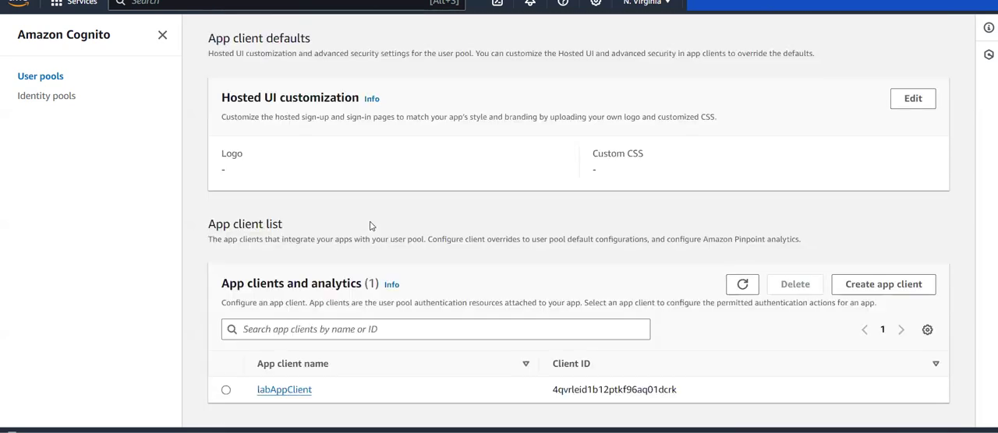
Open the labAppClient app client and review its client information, authentication flows and token expirations.
{"action": "left_click", "coordinate": [284, 389]}
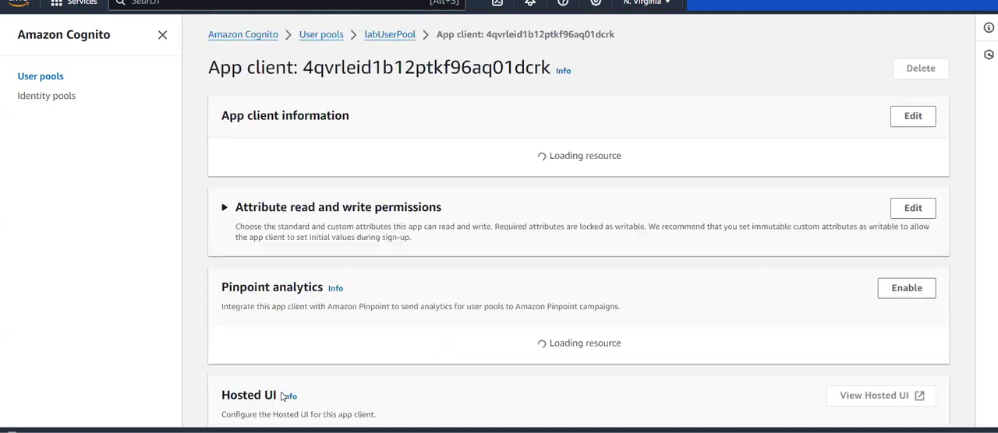
{"action": "scroll", "coordinate": [883, 219], "scroll_direction": "down", "scroll_amount": 5}
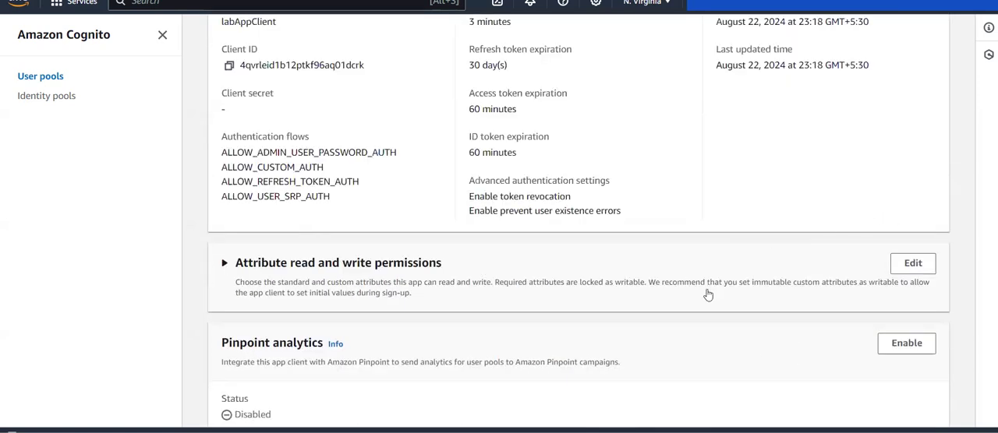
{"action": "scroll", "coordinate": [703, 291], "scroll_direction": "down", "scroll_amount": 2}
{"action": "scroll", "coordinate": [706, 293], "scroll_direction": "up", "scroll_amount": 2}
{"action": "scroll", "coordinate": [360, 142], "scroll_direction": "up", "scroll_amount": 3}
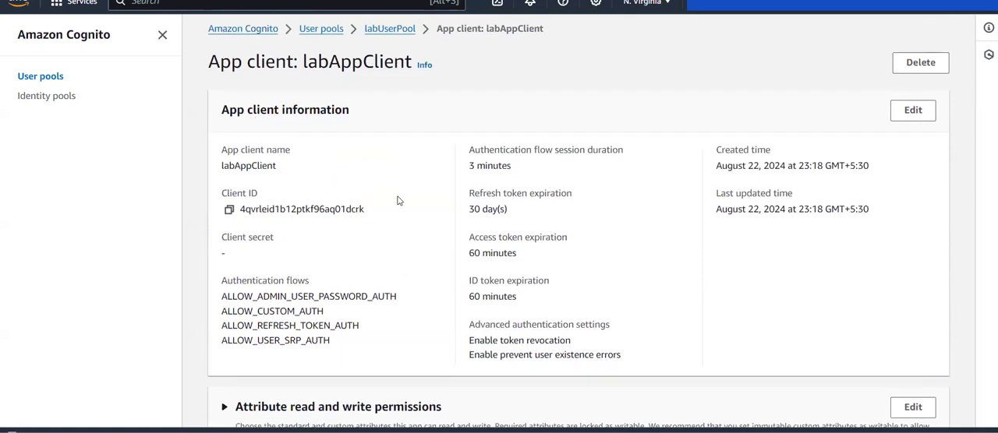
Open the Hosted UI of labAppClient and go to its sign-up form for a new account.
{"action": "scroll", "coordinate": [414, 232], "scroll_direction": "down", "scroll_amount": 1}
{"action": "scroll", "coordinate": [414, 232], "scroll_direction": "down", "scroll_amount": 5}
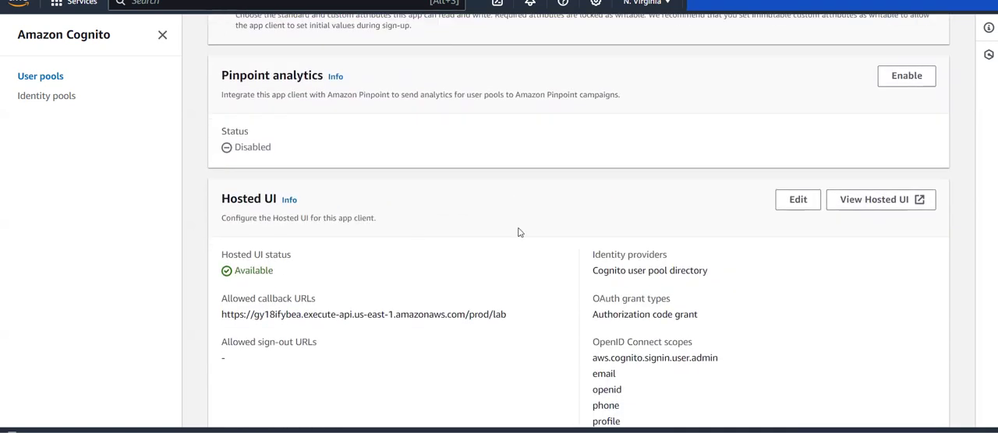
{"action": "left_click", "coordinate": [885, 204]}
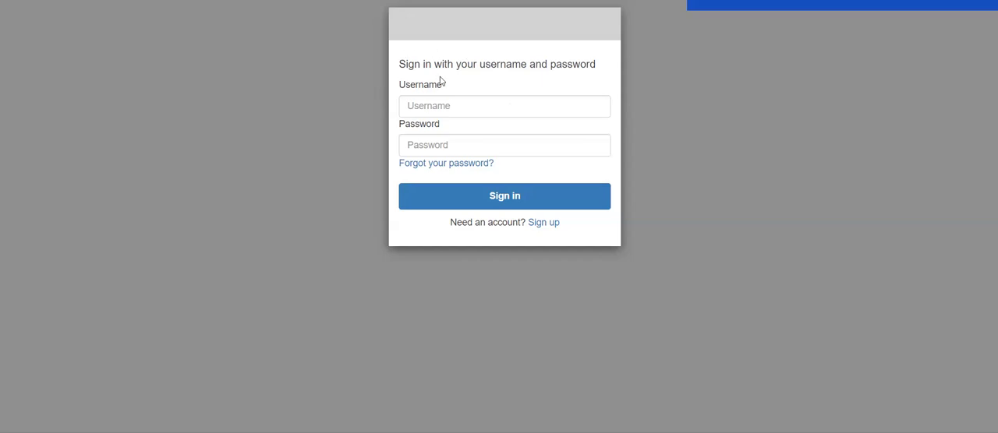
{"action": "left_click", "coordinate": [548, 223]}
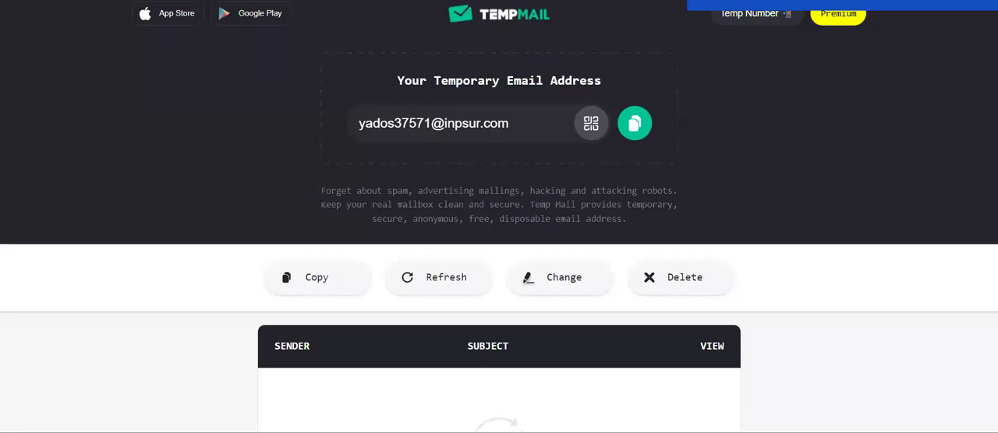
Copy the temporary email address from the Temp Mail page and enter it as both username and email in the sign-up form.
{"action": "left_click", "coordinate": [635, 123]}
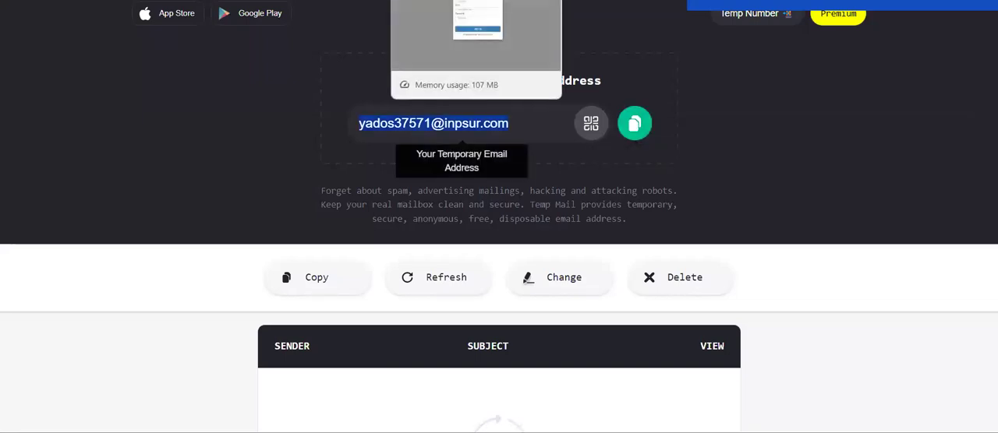
{"action": "left_click", "coordinate": [481, 1]}
{"action": "left_click", "coordinate": [482, 100]}
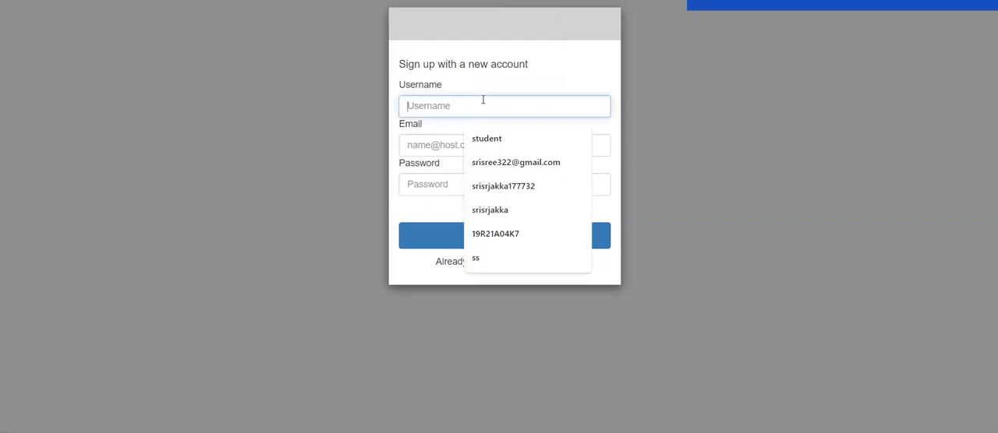
{"action": "key", "text": "ctrl+v"}
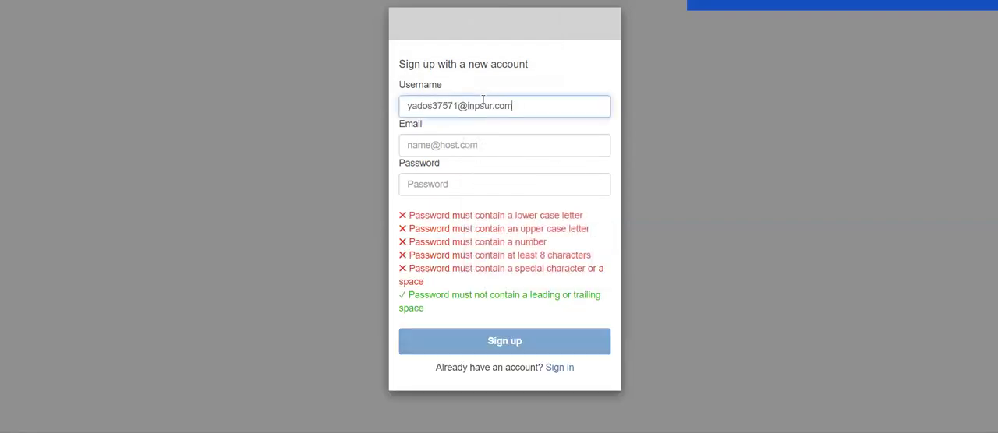
{"action": "left_click", "coordinate": [487, 149]}
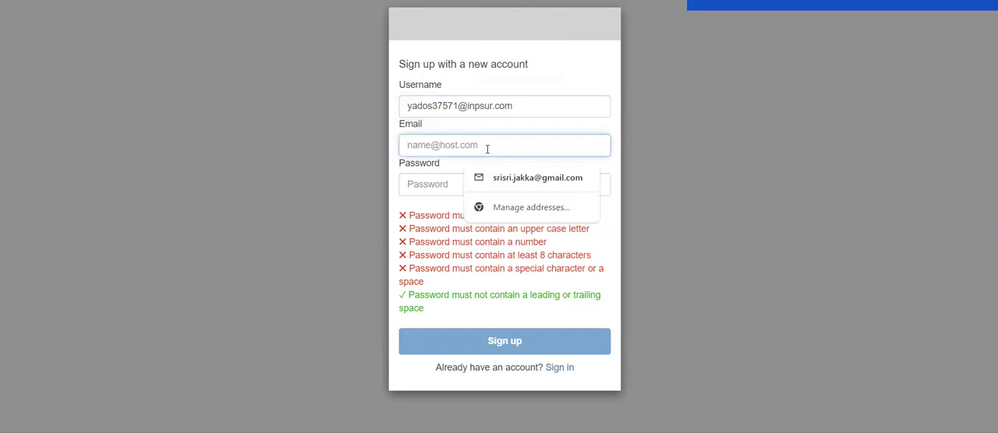
{"action": "left_click", "coordinate": [654, 157]}
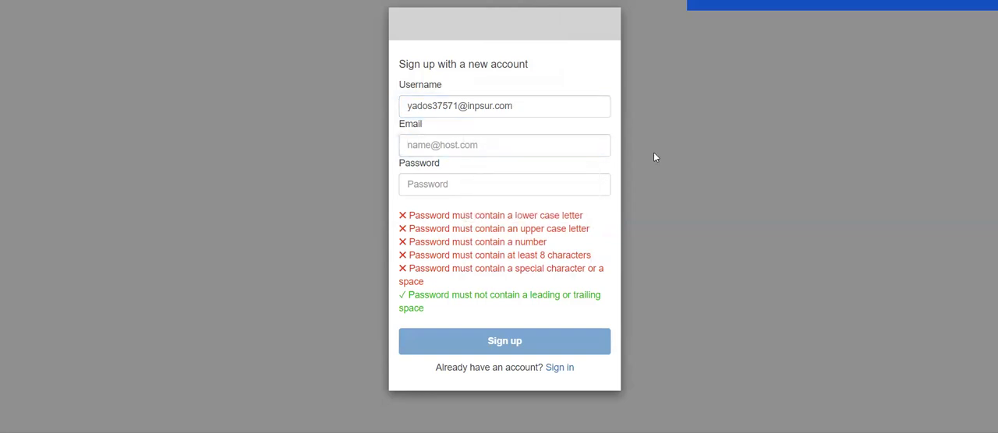
{"action": "left_click", "coordinate": [599, 145]}
{"action": "key", "text": "ctrl+v"}
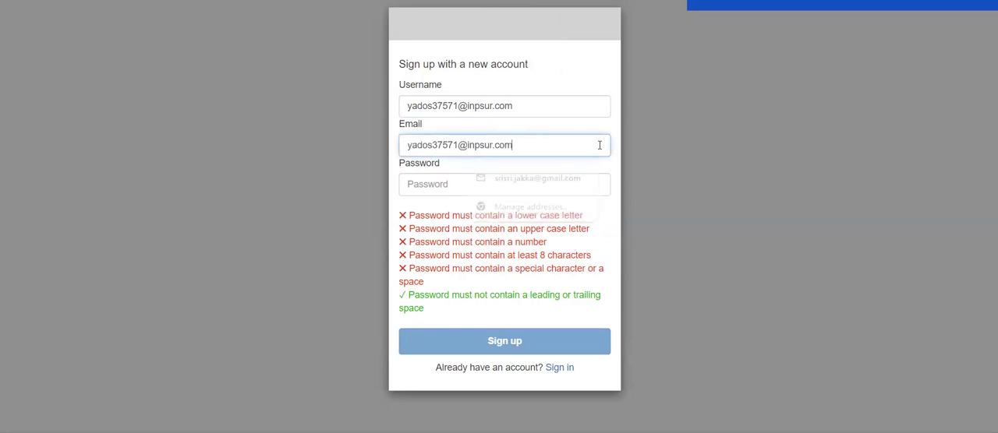
Enter an account password that meets all the listed requirements and submit the sign-up form.
{"action": "left_click", "coordinate": [538, 184]}
{"action": "key", "text": "ctrl+v"}
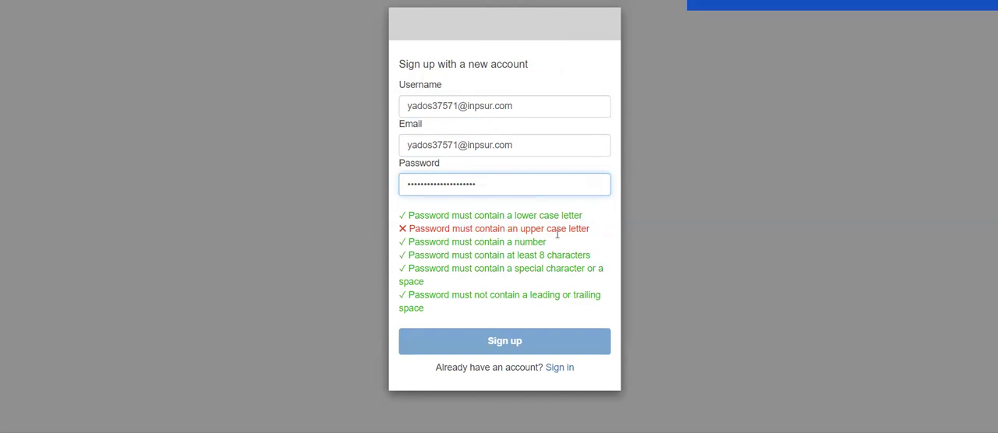
{"action": "type", "text": "A"}
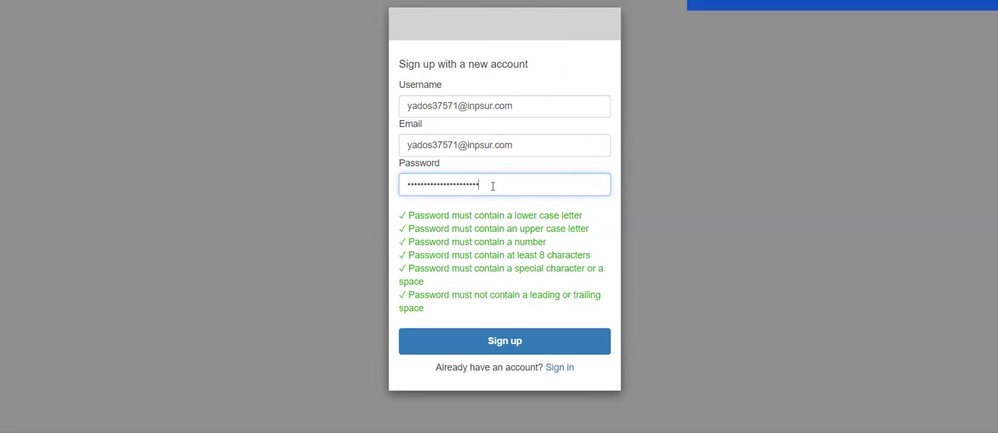
{"action": "left_click", "coordinate": [496, 340]}
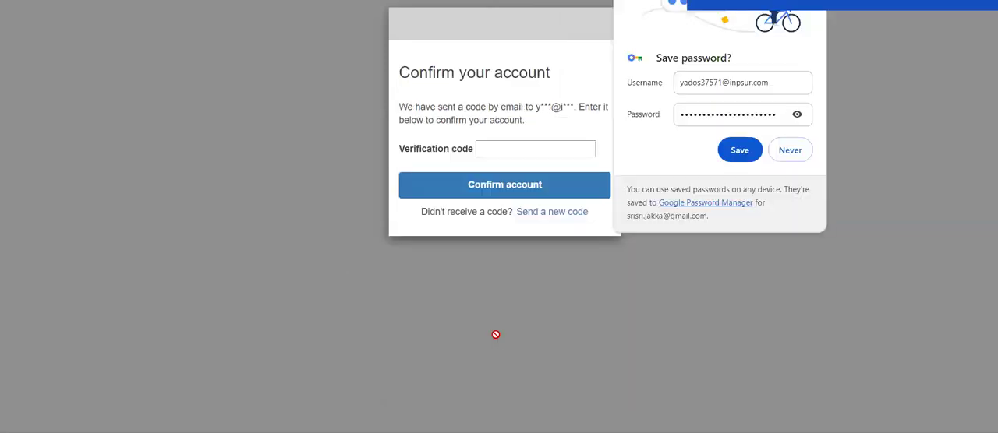
Decline saving the password in the browser and open the verification code email in the Temp Mail inbox.
{"action": "left_click", "coordinate": [789, 150]}
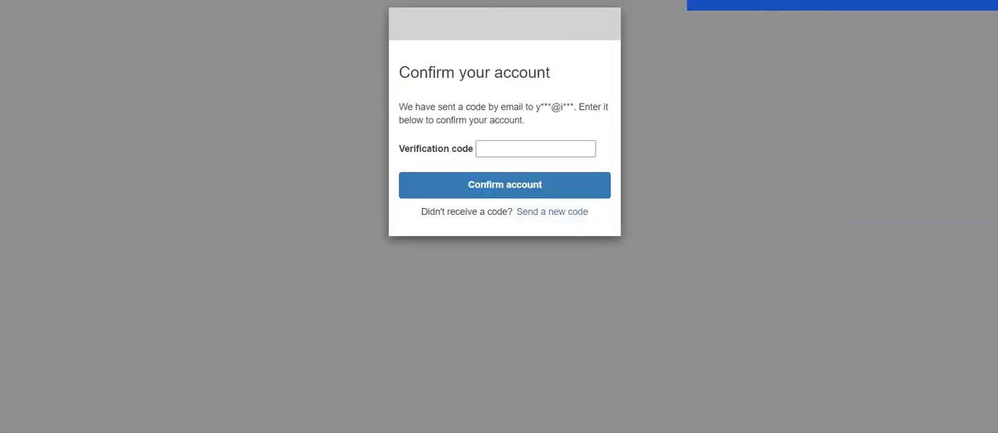
{"action": "left_click", "coordinate": [783, 2]}
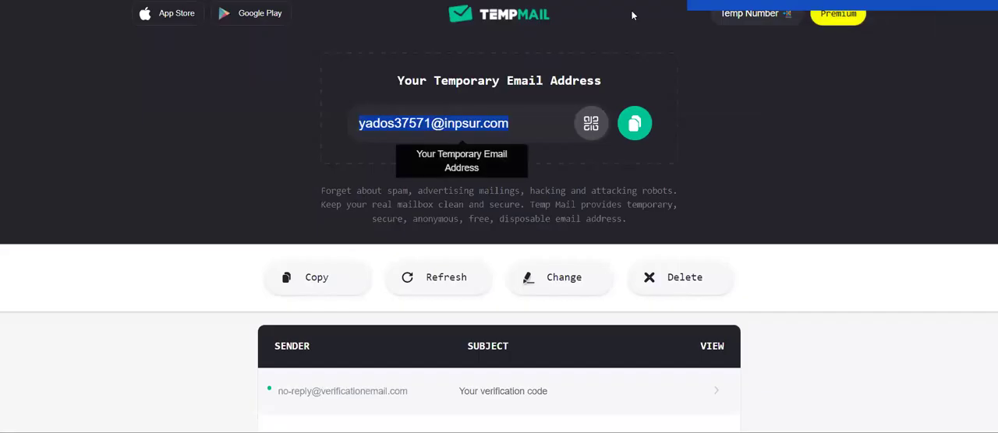
{"action": "scroll", "coordinate": [572, 178], "scroll_direction": "down", "scroll_amount": 2}
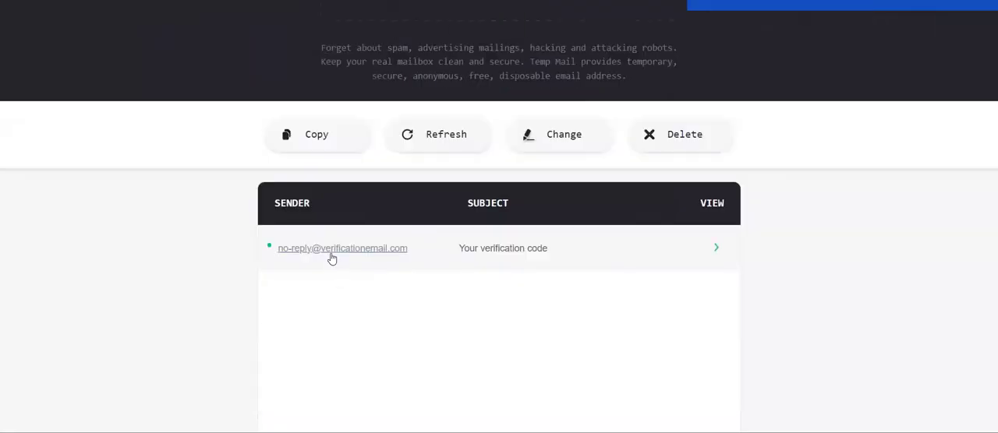
{"action": "left_click", "coordinate": [308, 249]}
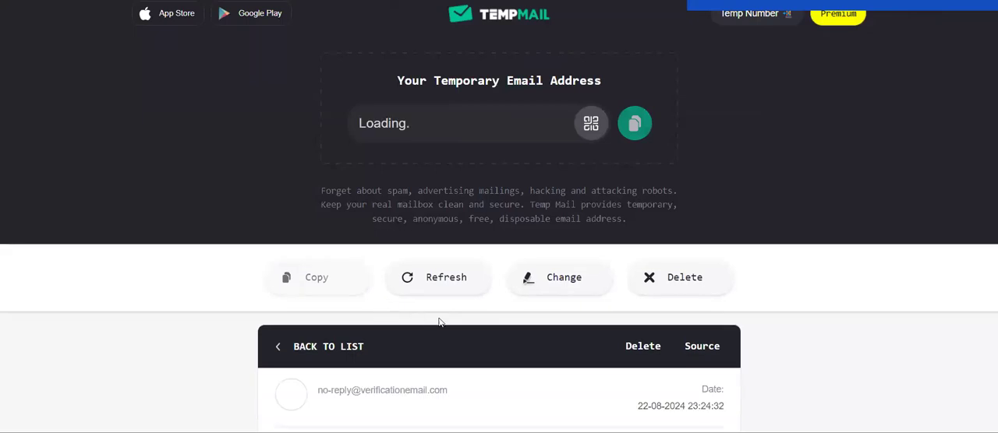
Copy the verification code from the email, enter it in the Verification code field of the sign-up page and confirm the account.
{"action": "scroll", "coordinate": [439, 322], "scroll_direction": "down", "scroll_amount": 2}
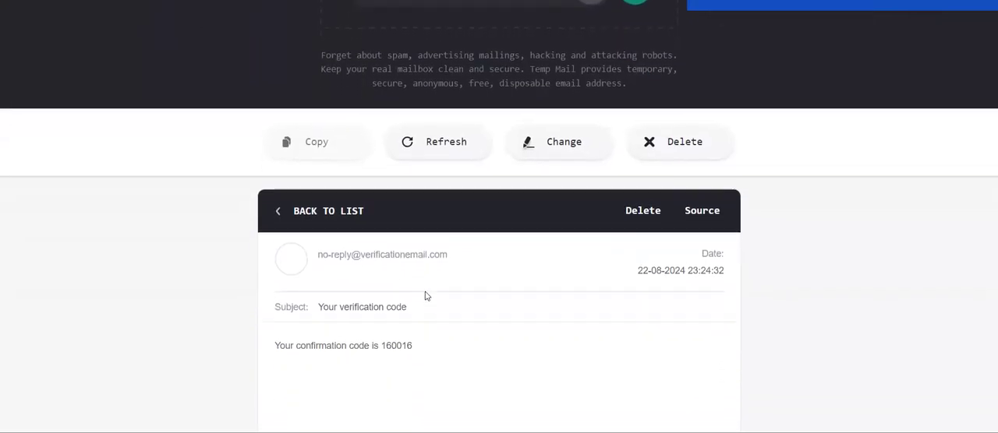
{"action": "left_click_drag", "start_coordinate": [415, 353], "coordinate": [391, 360]}
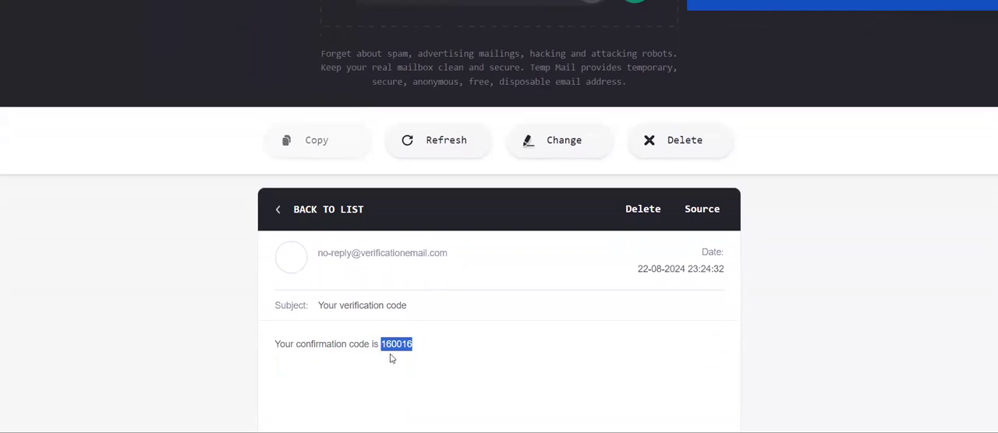
{"action": "left_click", "coordinate": [399, 361]}
{"action": "key", "text": "ctrl+Tab"}
{"action": "left_click", "coordinate": [506, 147]}
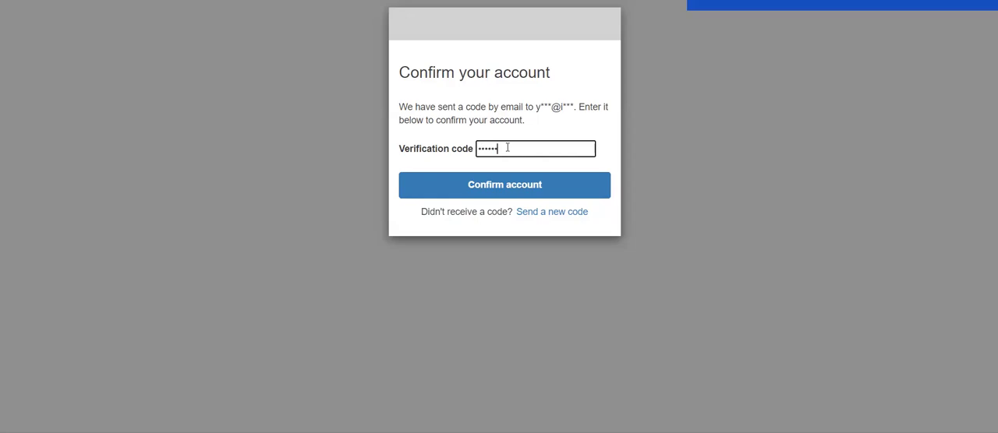
{"action": "left_click", "coordinate": [501, 193]}
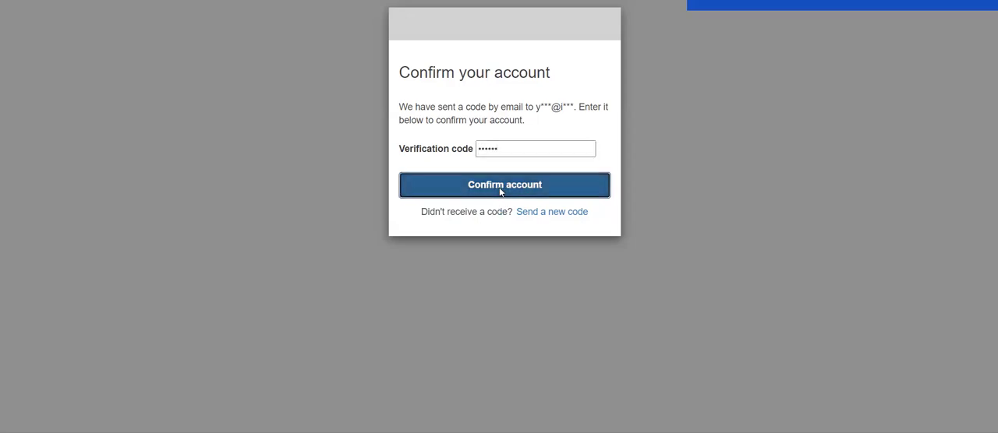
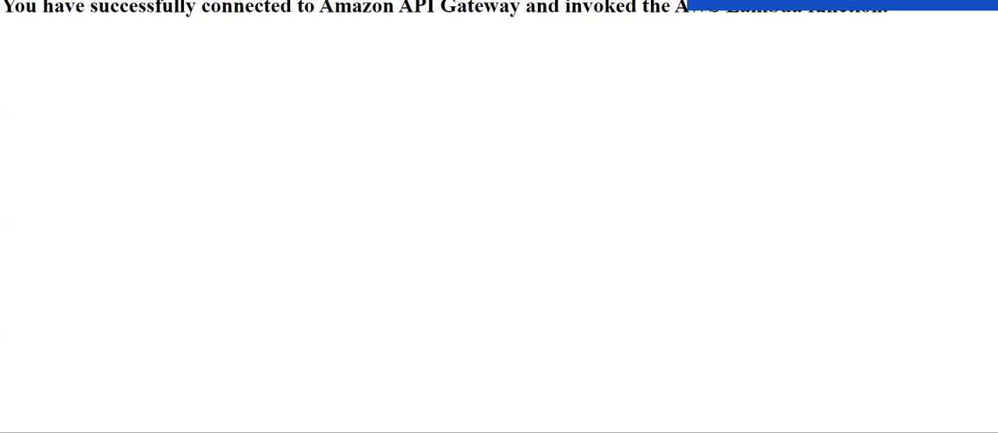
Open the method request settings of the /lab GET method in API Gateway for editing and check the available Authorization options.
{"action": "key", "text": "ctrl+shift+Tab"}
{"action": "scroll", "coordinate": [350, 164], "scroll_direction": "up", "scroll_amount": 6}
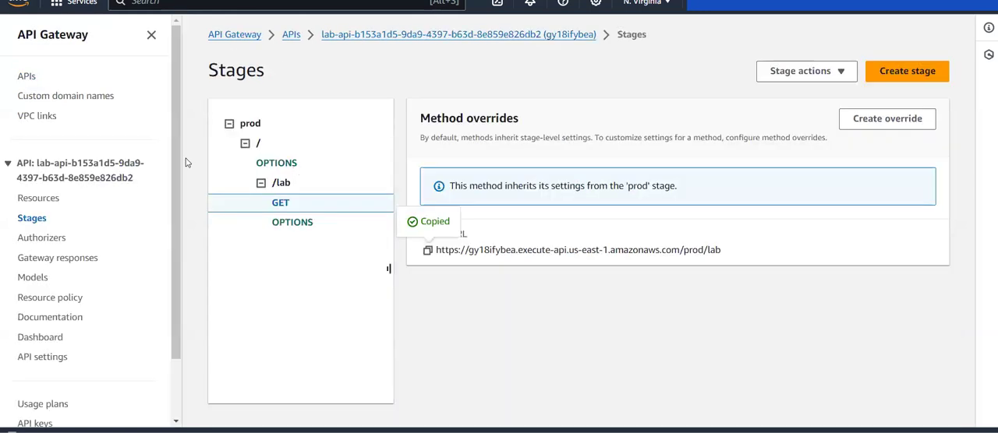
{"action": "left_click", "coordinate": [39, 199]}
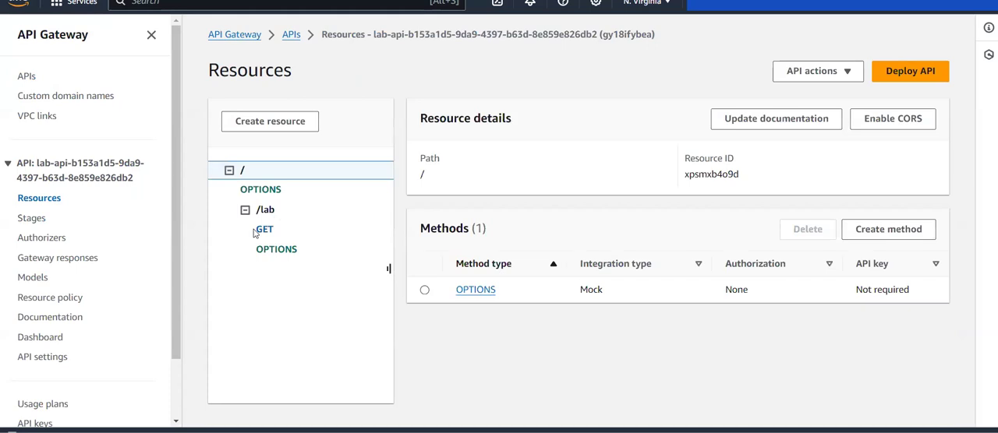
{"action": "left_click", "coordinate": [262, 231]}
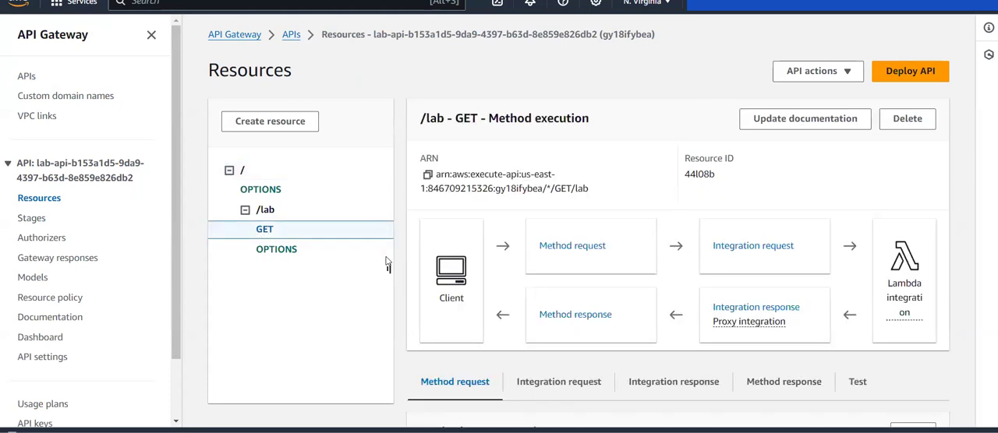
{"action": "scroll", "coordinate": [563, 259], "scroll_direction": "down", "scroll_amount": 1}
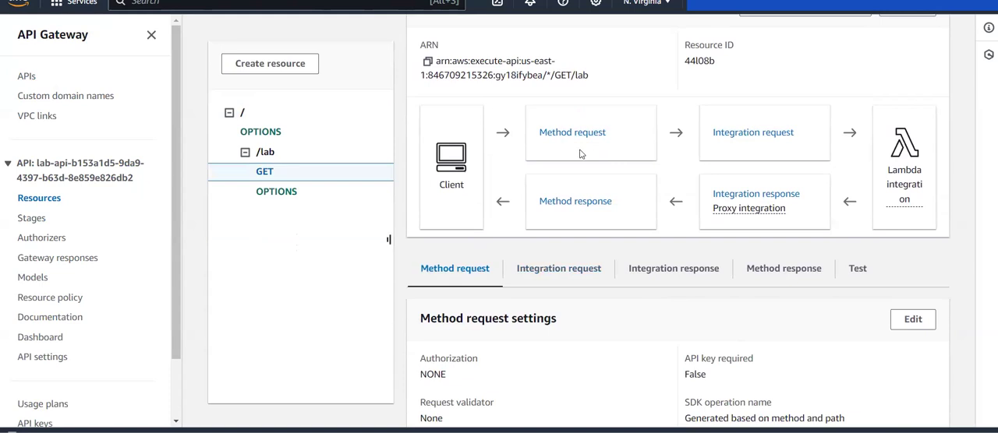
{"action": "left_click", "coordinate": [907, 318]}
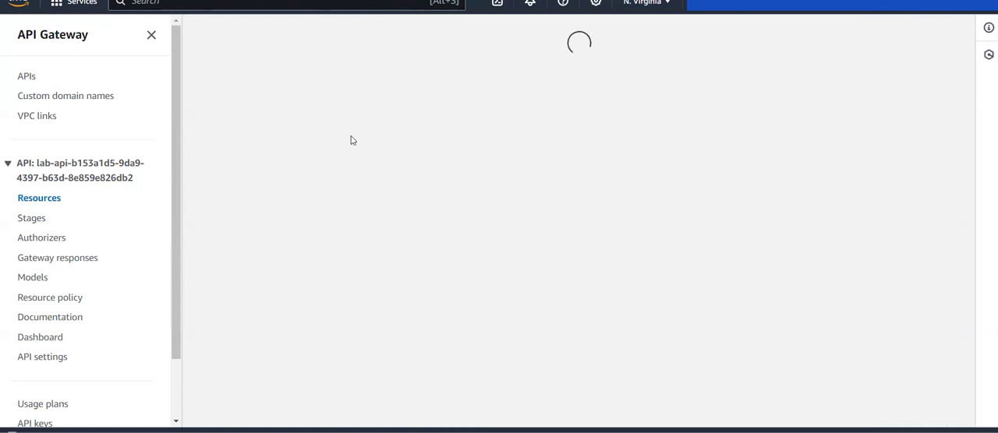
{"action": "left_click", "coordinate": [231, 188]}
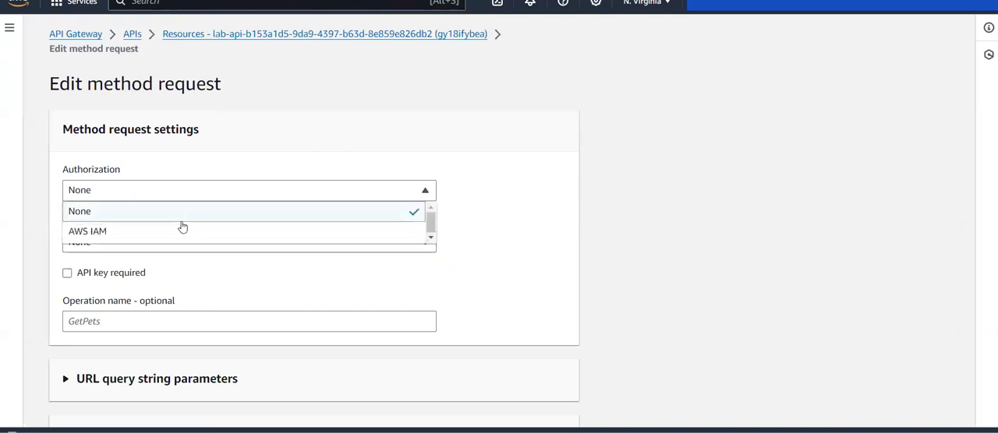
{"action": "scroll", "coordinate": [178, 229], "scroll_direction": "down", "scroll_amount": 1}
{"action": "left_click", "coordinate": [351, 204]}
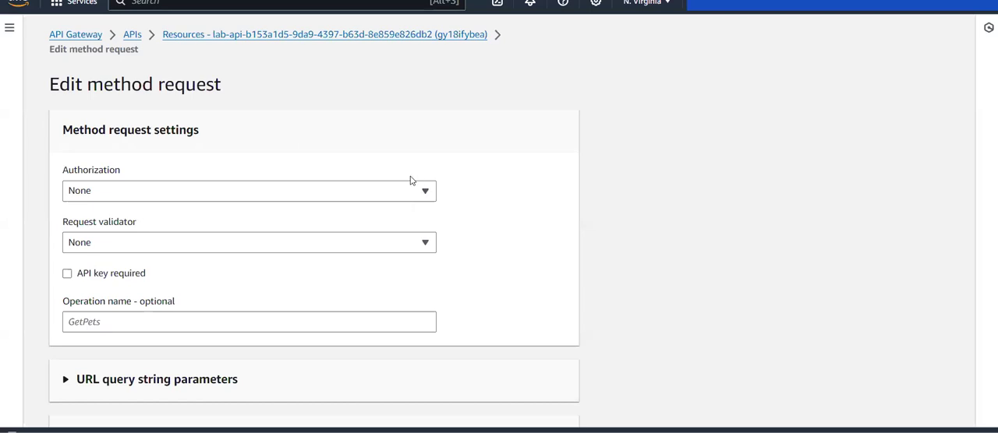
{"action": "left_click", "coordinate": [401, 188]}
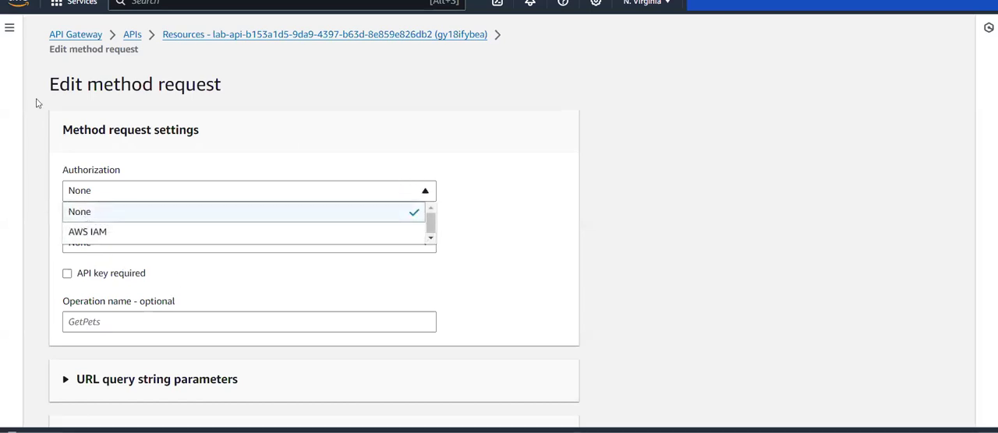
Go to the API's authorizers and start creating a new authorizer.
{"action": "left_click", "coordinate": [9, 31]}
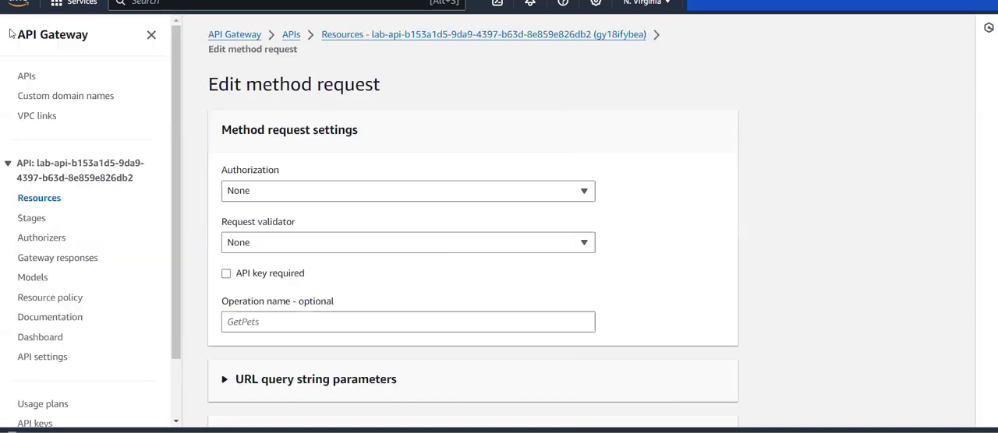
{"action": "left_click", "coordinate": [40, 241]}
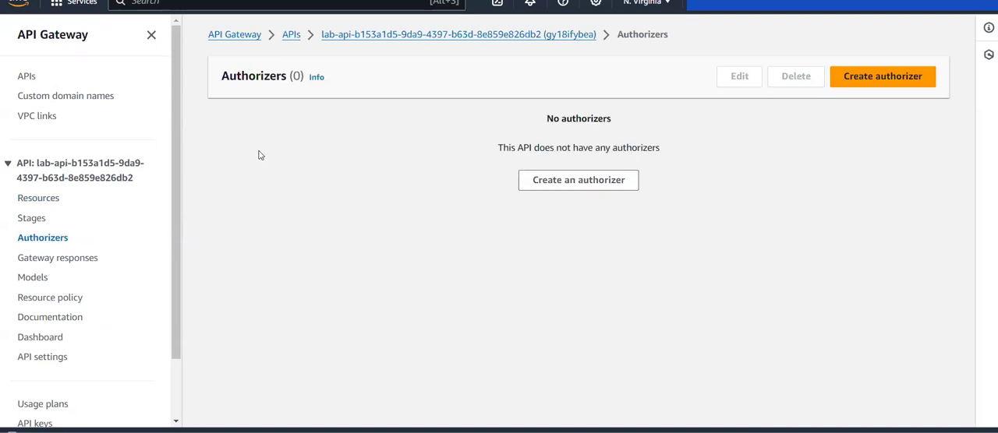
{"action": "left_click", "coordinate": [886, 76]}
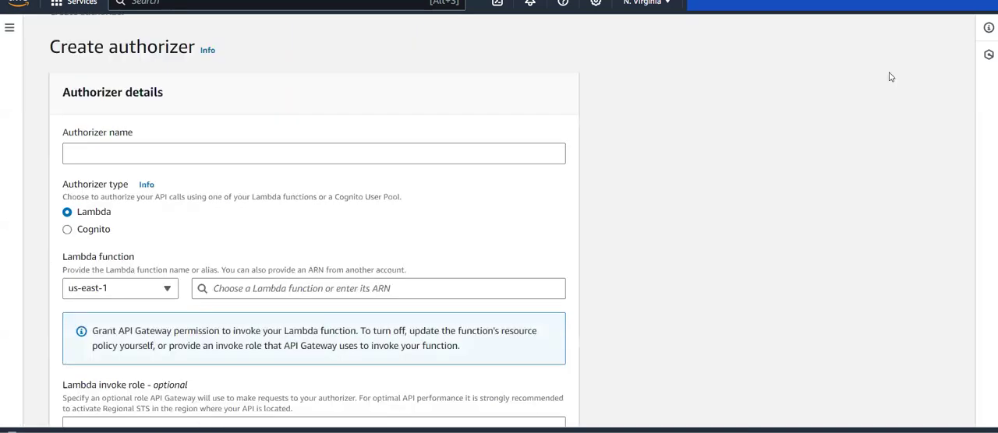
{"action": "left_click", "coordinate": [267, 160]}
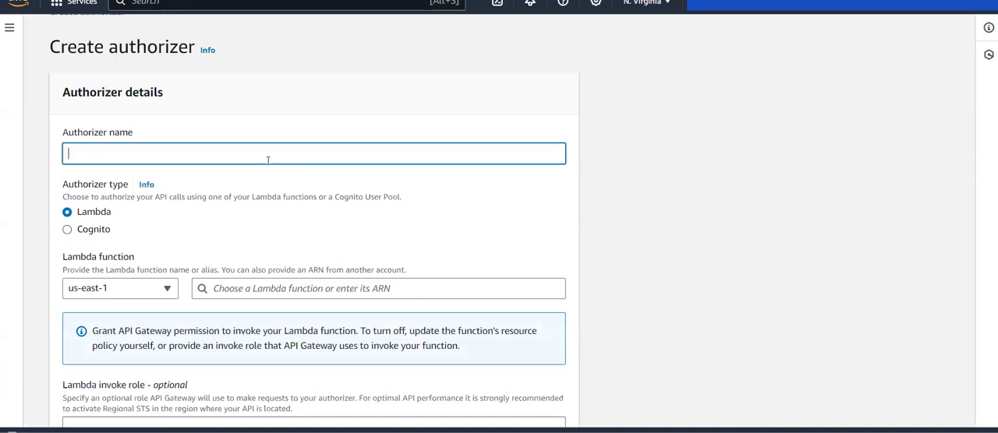
{"action": "key", "text": "alt+Tab"}
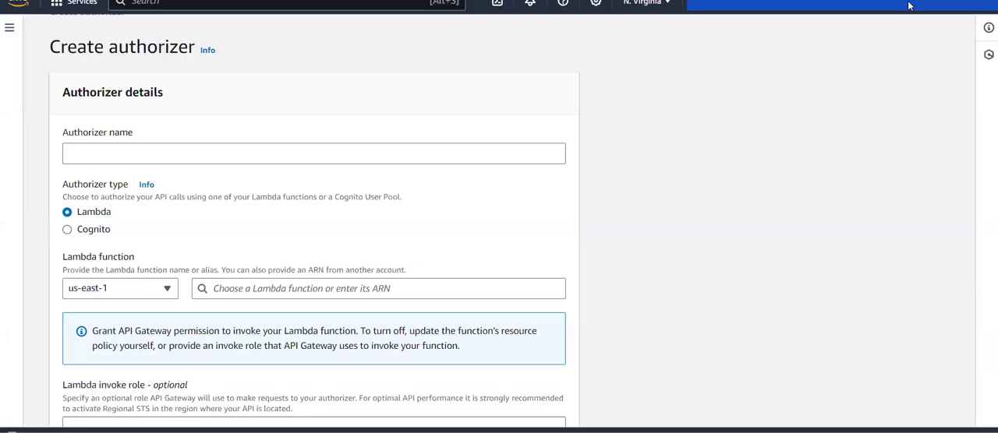
Name the new authorizer CognitoSignup.
{"action": "left_click", "coordinate": [255, 155]}
{"action": "type", "text": "a"}
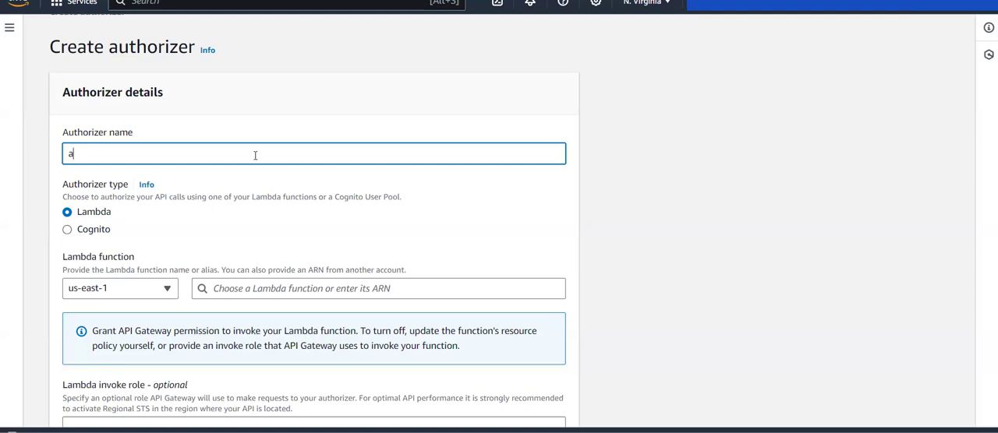
{"action": "type", "text": "uth"}
{"action": "key", "text": "BackSpace"}
{"action": "key", "text": "BackSpace"}
{"action": "key", "text": "BackSpace"}
{"action": "key", "text": "BackSpace"}
{"action": "type", "text": "signup1"}
{"action": "scroll", "coordinate": [255, 155], "scroll_direction": "down", "scroll_amount": 1}
{"action": "key", "text": "BackSpace"}
{"action": "key", "text": "BackSpace"}
{"action": "key", "text": "BackSpace"}
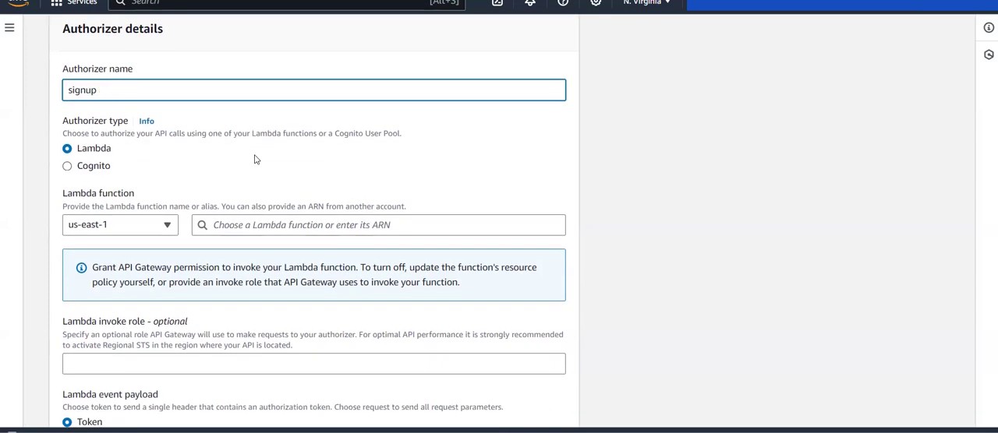
{"action": "key", "text": "BackSpace"}
{"action": "key", "text": "BackSpace"}
{"action": "key", "text": "BackSpace"}
{"action": "key", "text": "BackSpace"}
{"action": "type", "text": "CognitoSignup"}
{"action": "scroll", "coordinate": [254, 159], "scroll_direction": "down", "scroll_amount": 1}
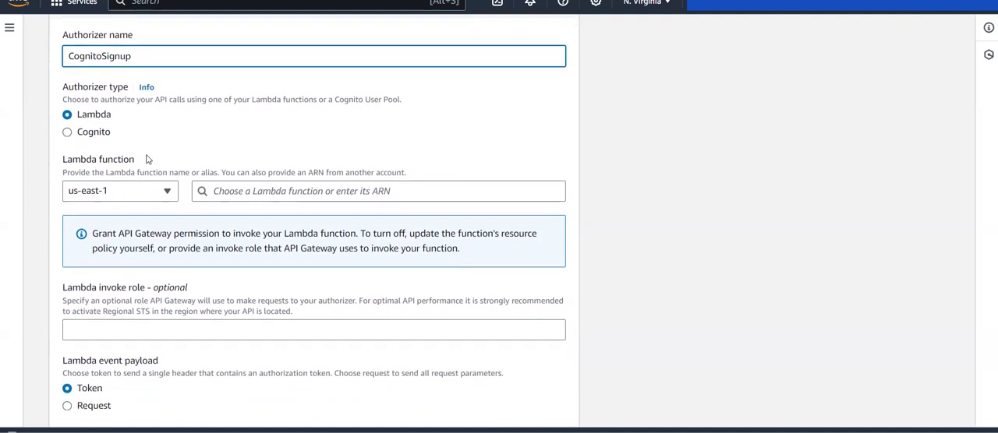
Set the authorizer type to Cognito with user pool labUserPool and token source Authorization, and create the authorizer.
{"action": "left_click", "coordinate": [86, 134]}
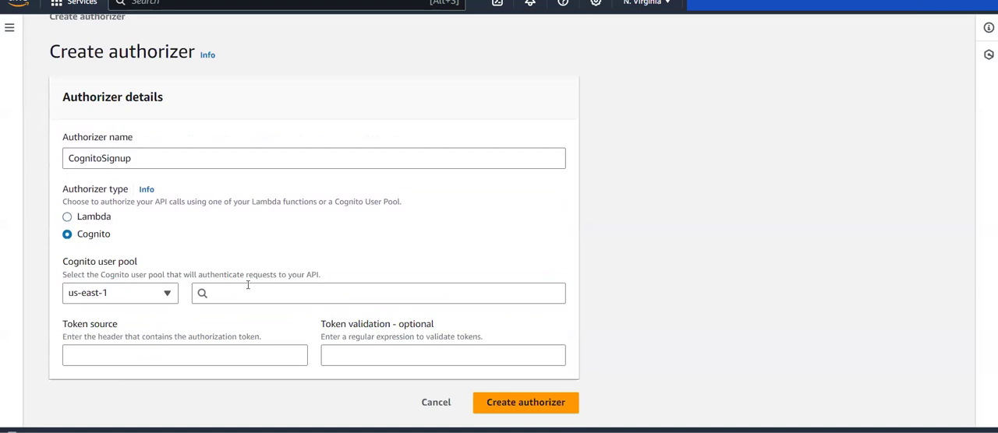
{"action": "left_click", "coordinate": [248, 288]}
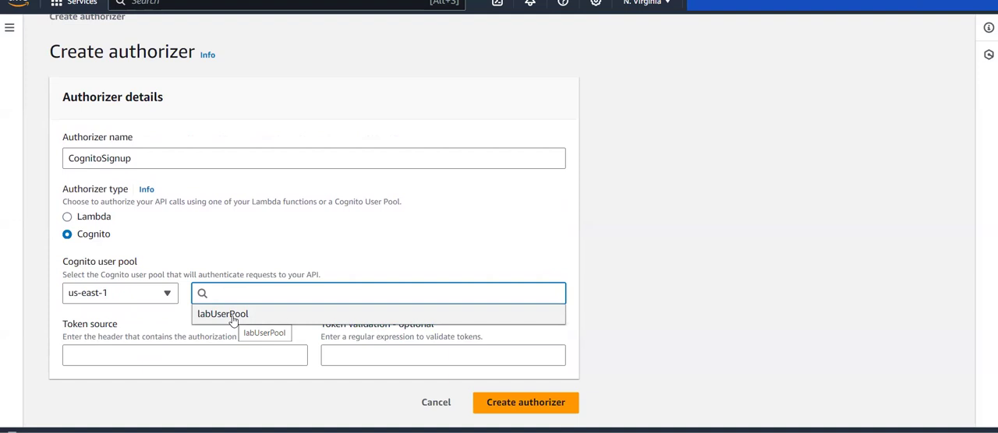
{"action": "left_click", "coordinate": [232, 314]}
{"action": "left_click", "coordinate": [194, 359]}
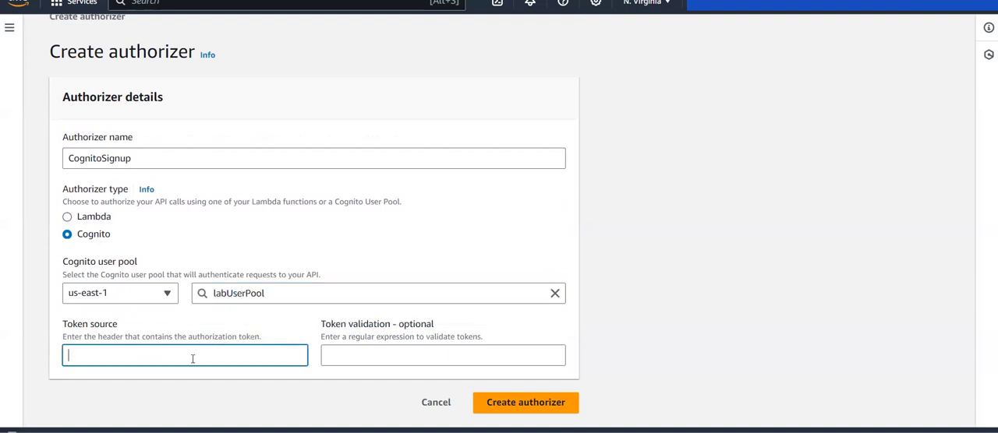
{"action": "key", "text": "ctrl+v"}
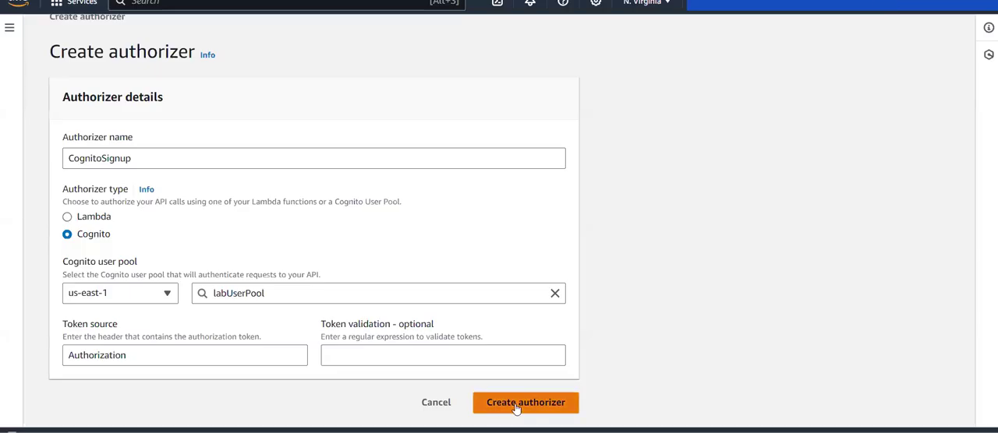
{"action": "left_click", "coordinate": [515, 405]}
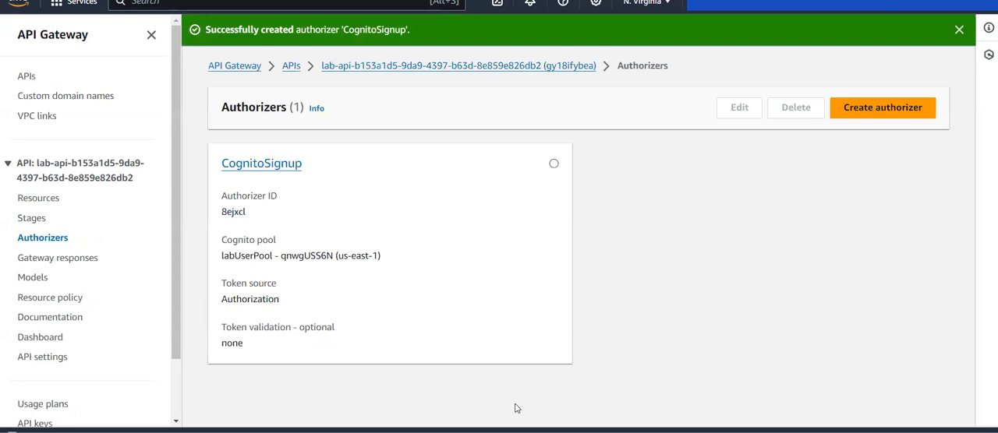
Set the Authorization of the /lab GET method request to CognitoSignup, leaving the authorization scopes empty, and save the method request.
{"action": "left_click", "coordinate": [39, 200]}
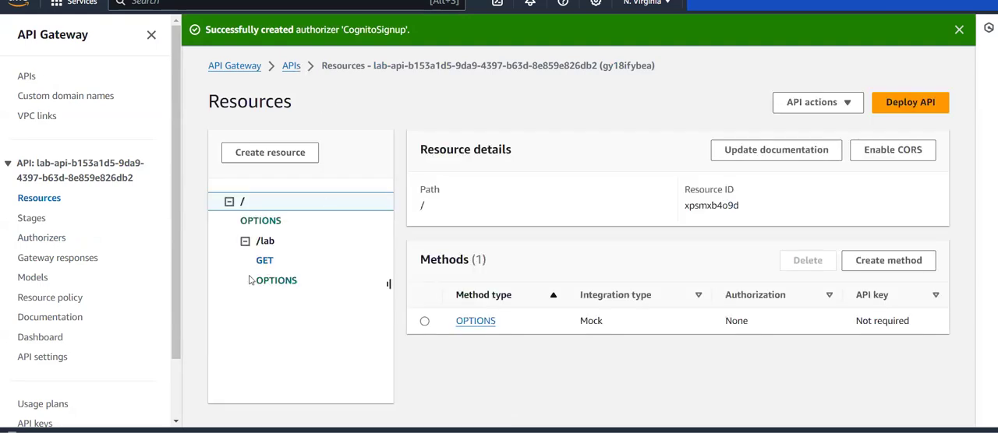
{"action": "left_click", "coordinate": [265, 261]}
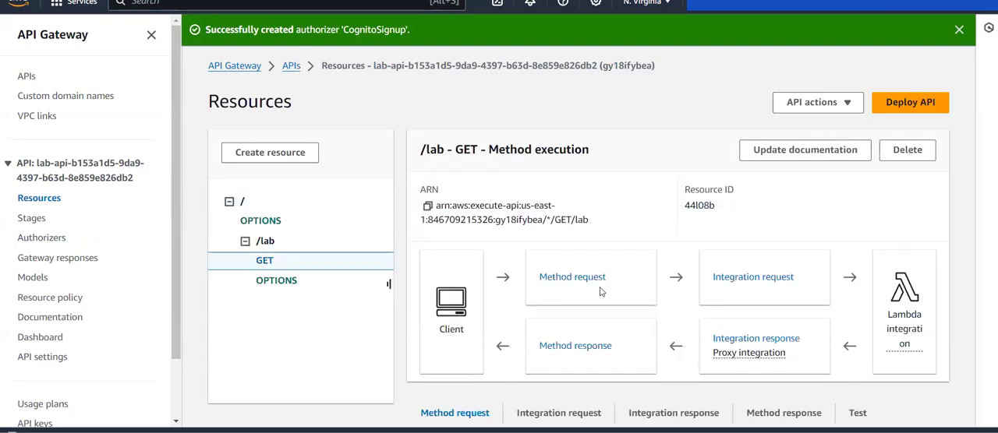
{"action": "scroll", "coordinate": [586, 281], "scroll_direction": "down", "scroll_amount": 1}
{"action": "left_click", "coordinate": [910, 272]}
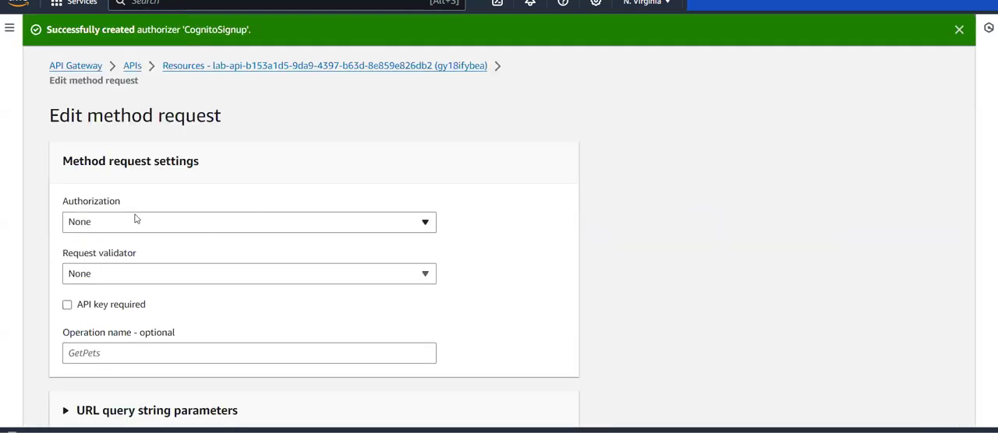
{"action": "left_click", "coordinate": [131, 224]}
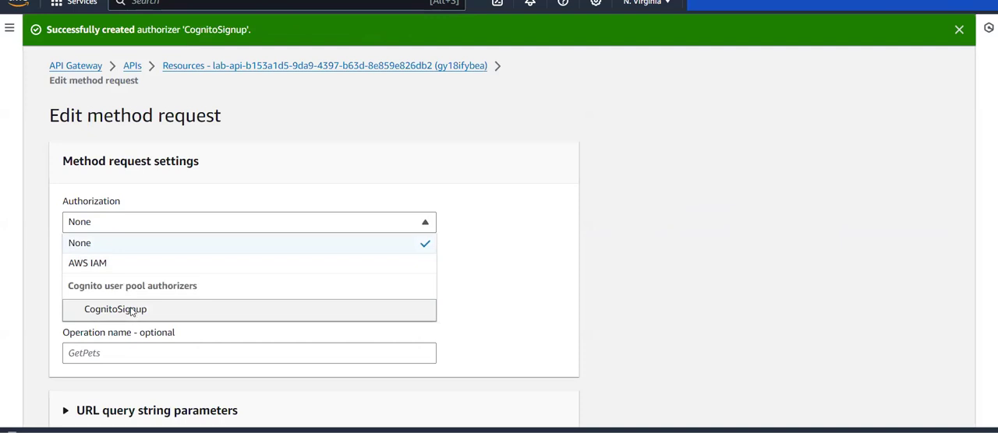
{"action": "left_click", "coordinate": [109, 309]}
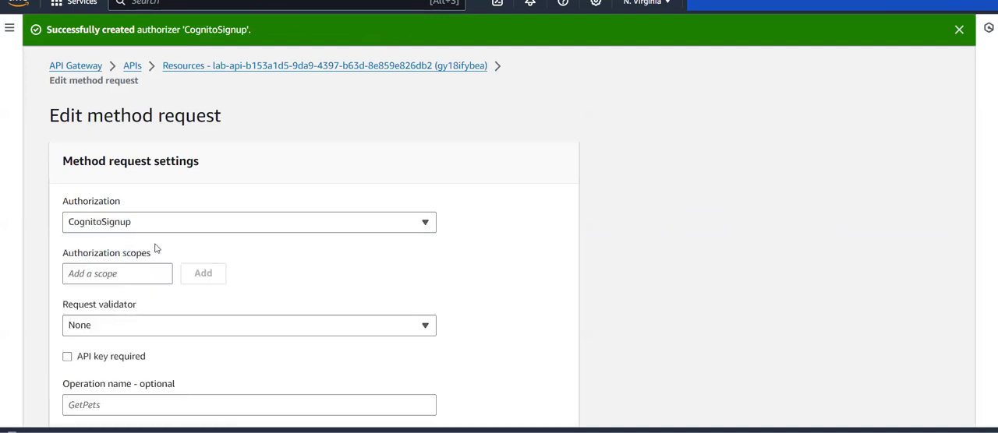
{"action": "scroll", "coordinate": [166, 254], "scroll_direction": "down", "scroll_amount": 1}
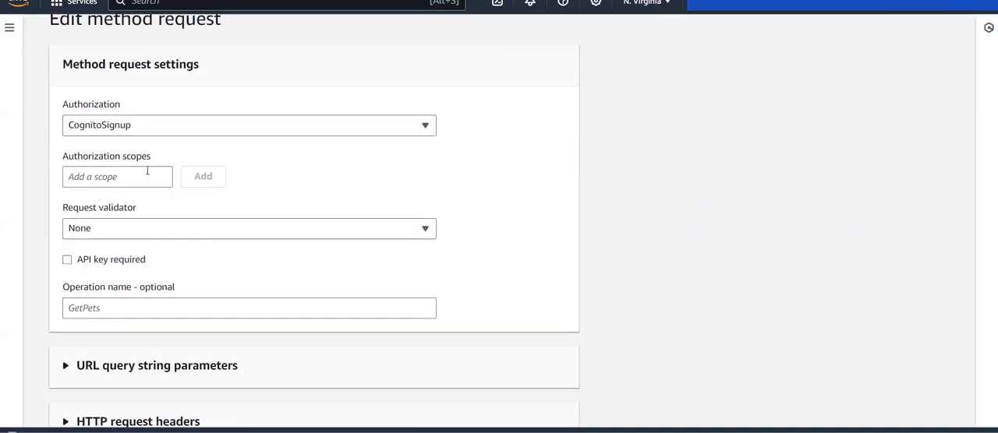
{"action": "left_click", "coordinate": [145, 173]}
{"action": "scroll", "coordinate": [390, 178], "scroll_direction": "down", "scroll_amount": 1}
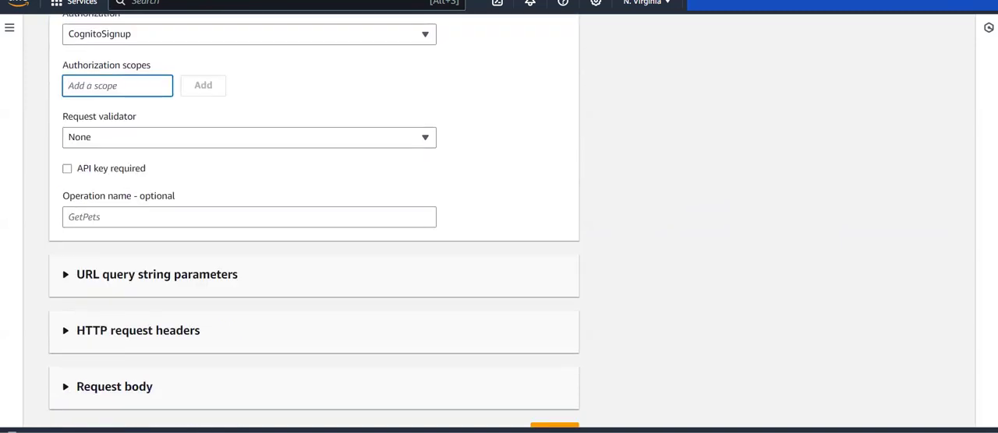
{"action": "left_click", "coordinate": [390, 178]}
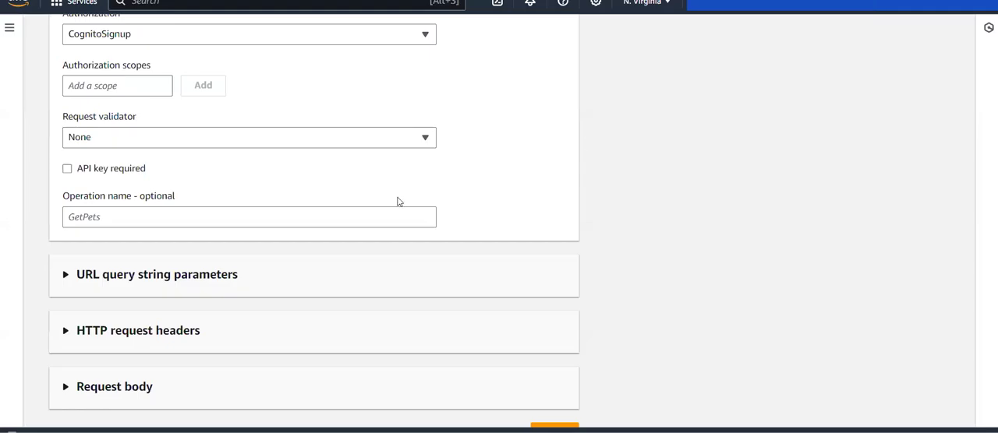
{"action": "scroll", "coordinate": [398, 203], "scroll_direction": "up", "scroll_amount": 2}
{"action": "scroll", "coordinate": [209, 178], "scroll_direction": "down", "scroll_amount": 3}
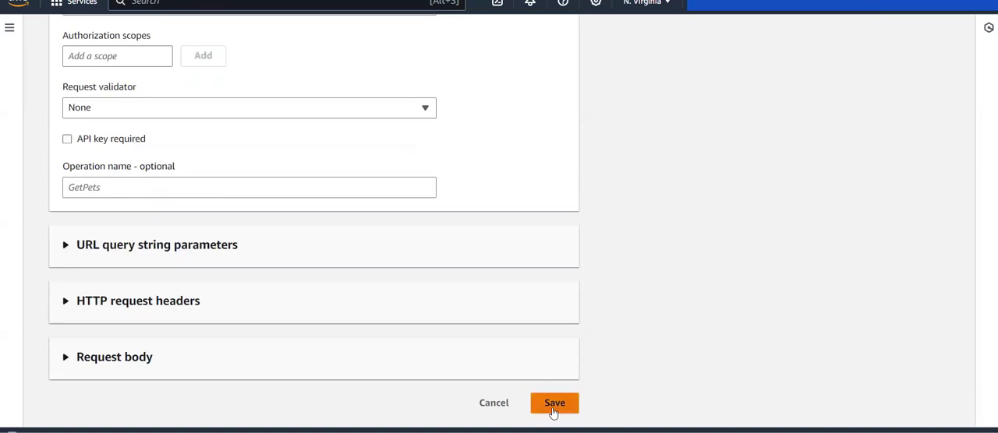
{"action": "left_click", "coordinate": [552, 406]}
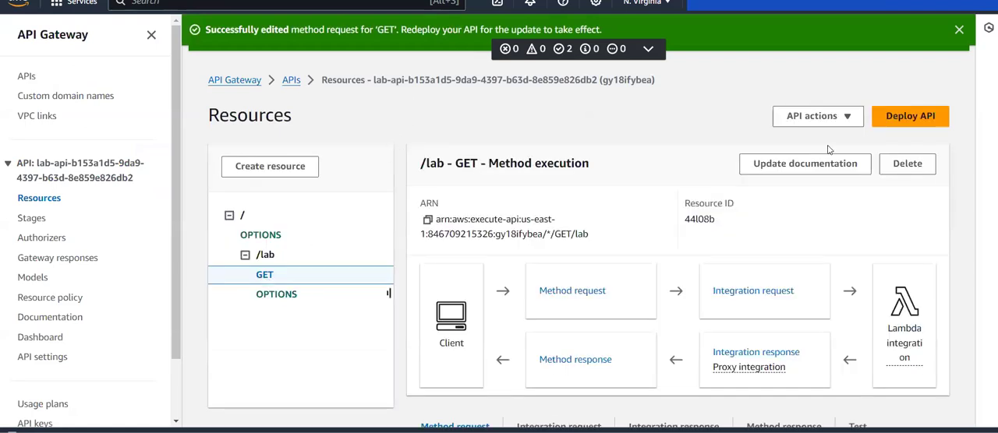
Deploy the API to the existing prod stage.
{"action": "left_click", "coordinate": [918, 121]}
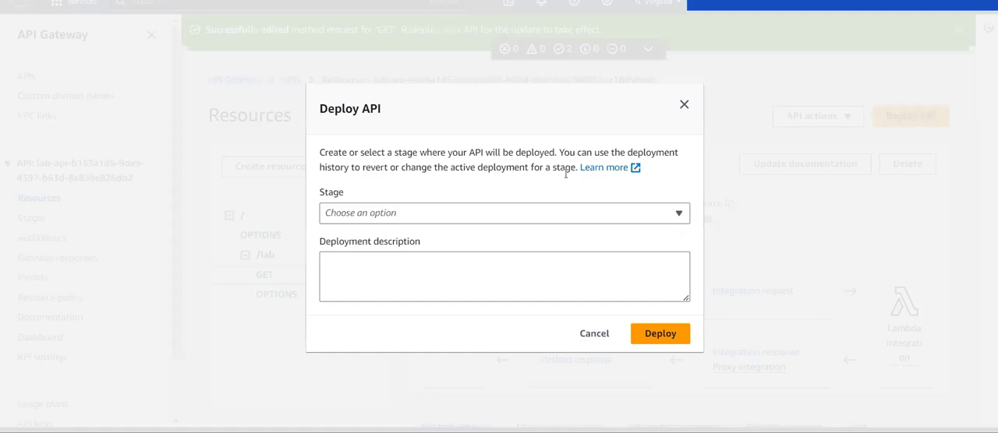
{"action": "left_click", "coordinate": [475, 214]}
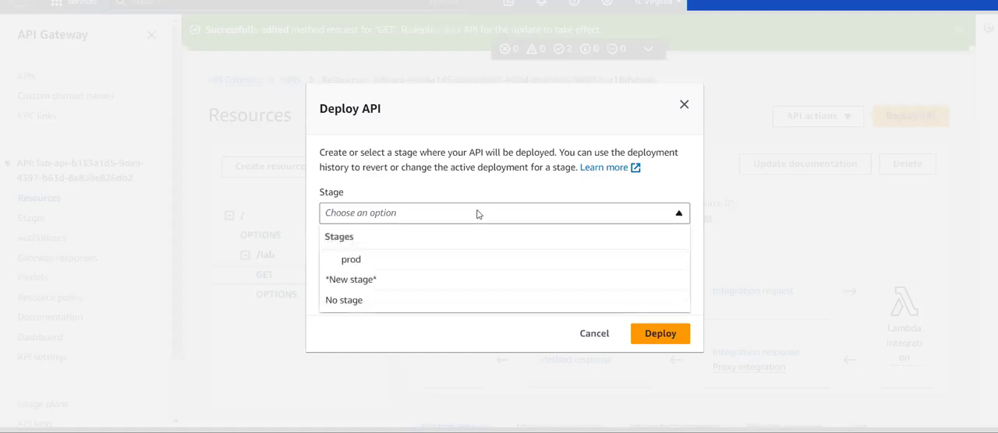
{"action": "left_click", "coordinate": [351, 262]}
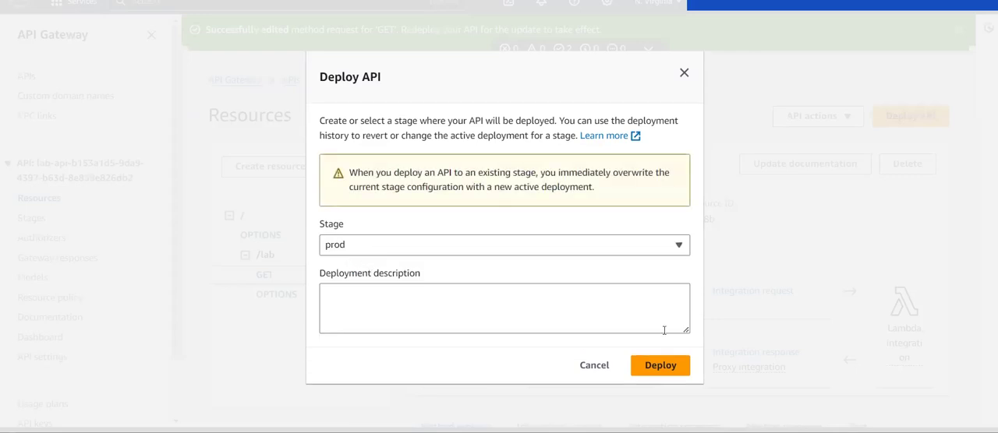
{"action": "left_click", "coordinate": [662, 365]}
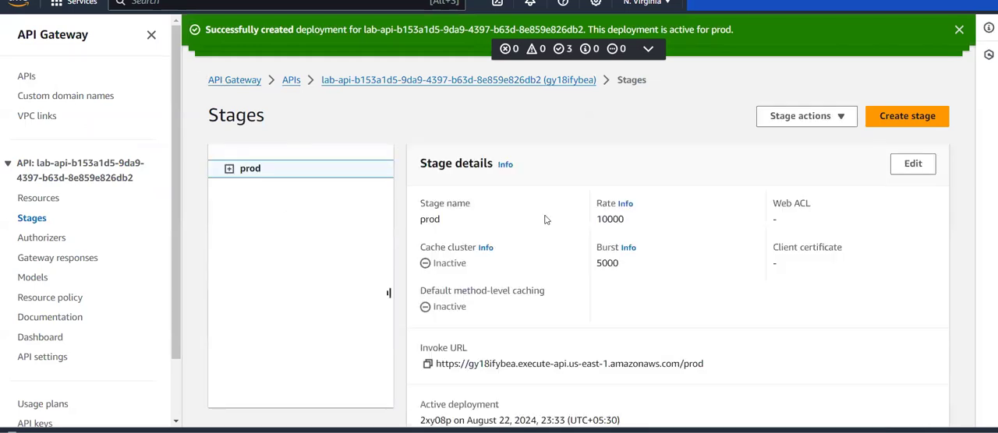
Copy the invoke URL of the /lab GET method in the prod stage and load it in the browser to test unauthenticated access.
{"action": "scroll", "coordinate": [546, 220], "scroll_direction": "down", "scroll_amount": 1}
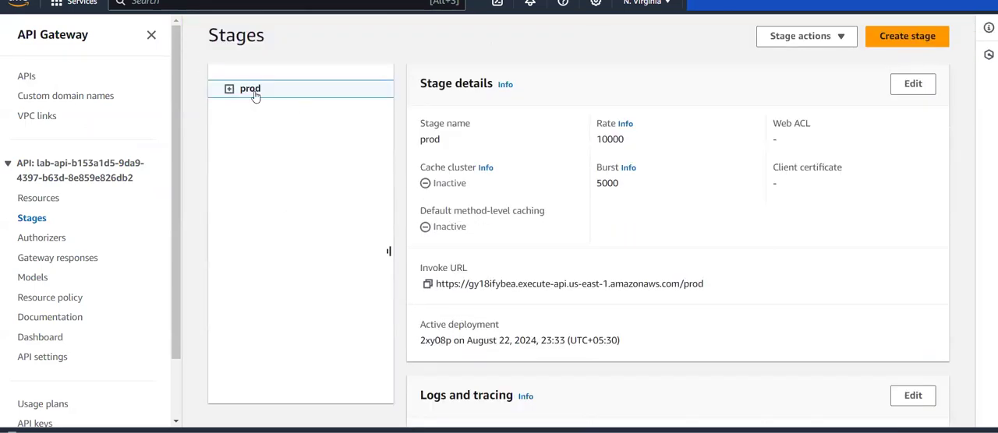
{"action": "left_click", "coordinate": [228, 88]}
{"action": "left_click", "coordinate": [245, 109]}
{"action": "left_click", "coordinate": [262, 148]}
{"action": "left_click", "coordinate": [279, 170]}
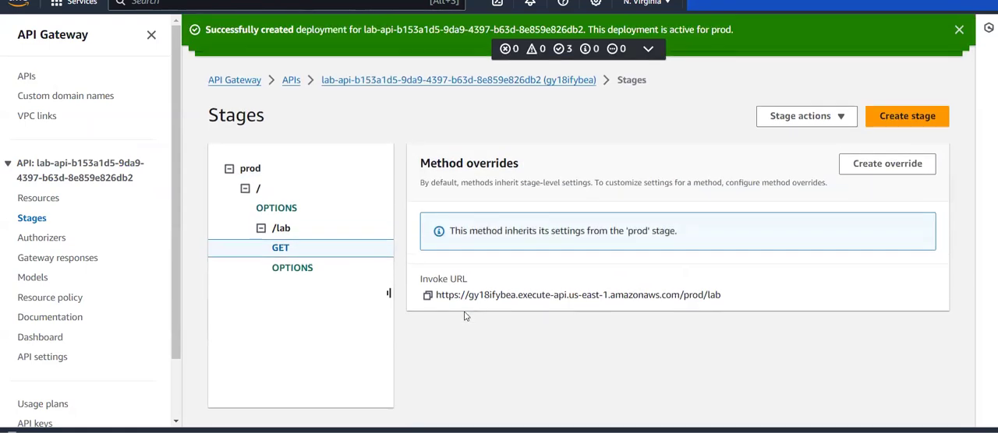
{"action": "left_click", "coordinate": [427, 296]}
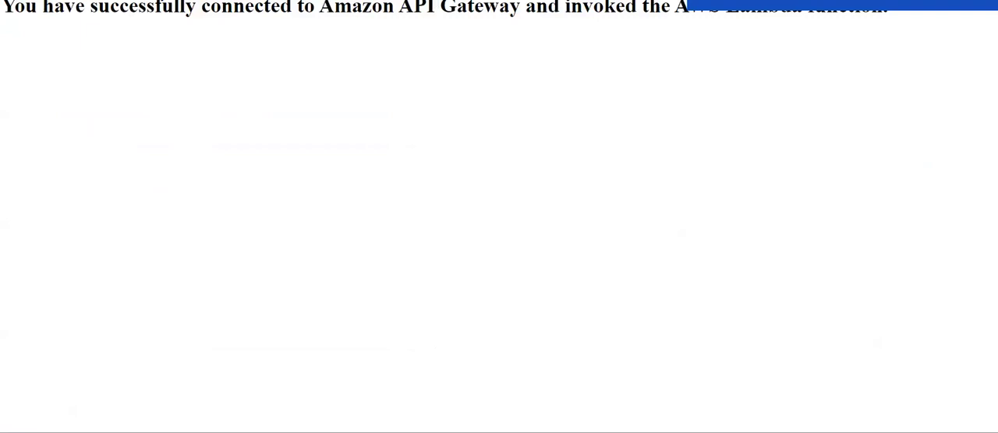
{"action": "key", "text": "ctrl+v"}
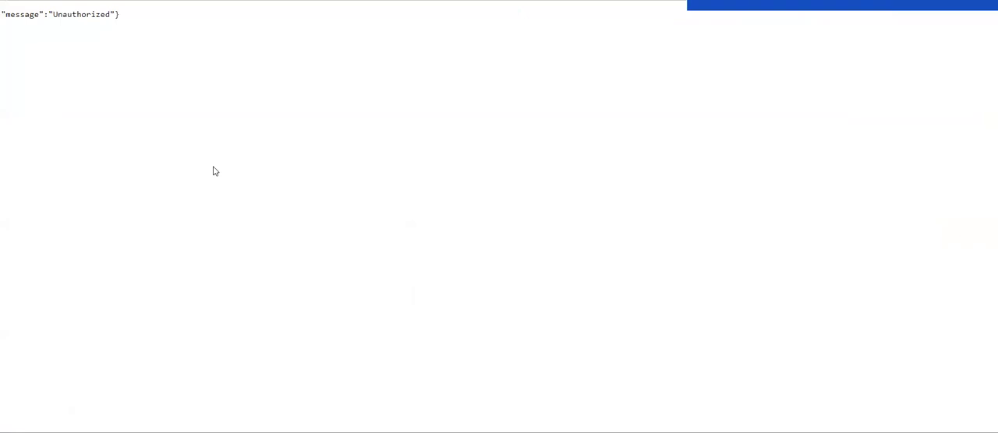
{"action": "left_click_drag", "start_coordinate": [121, 14], "coordinate": [2, 14]}
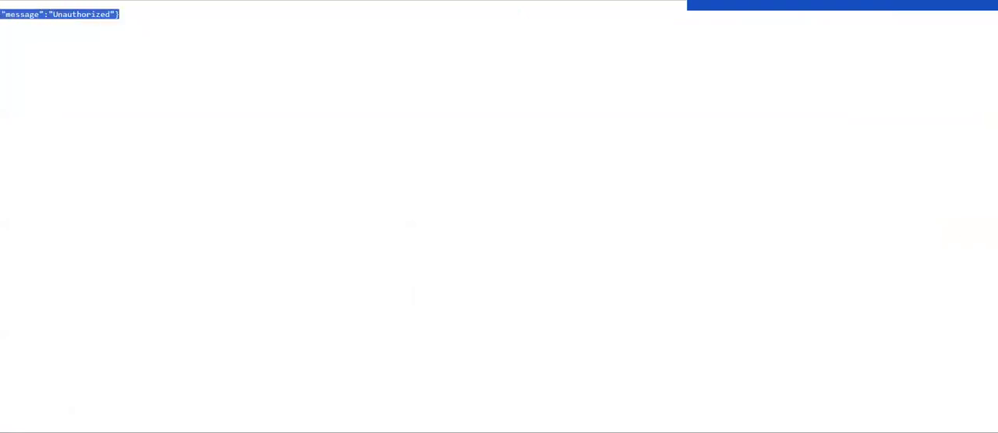
Examine the code and function overview of the labFunction-practice Lambda function.
{"action": "key", "text": "ctrl+shift+Tab"}
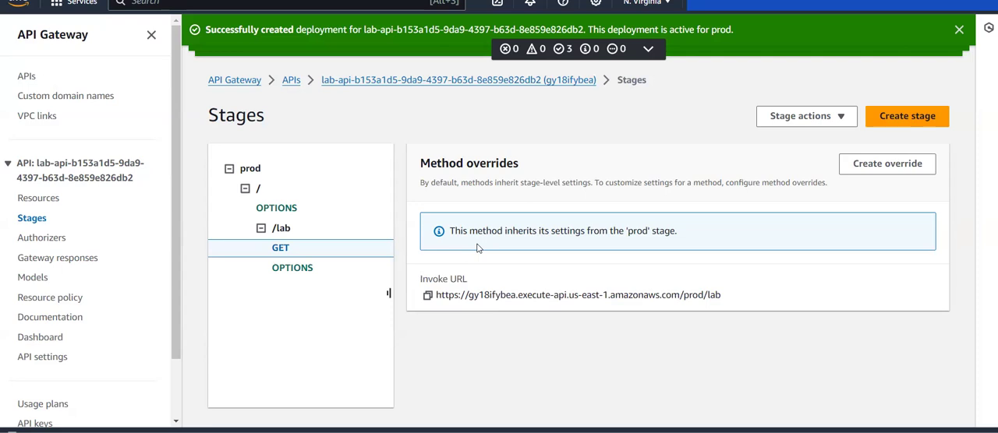
{"action": "key", "text": "ctrl+shift+Tab"}
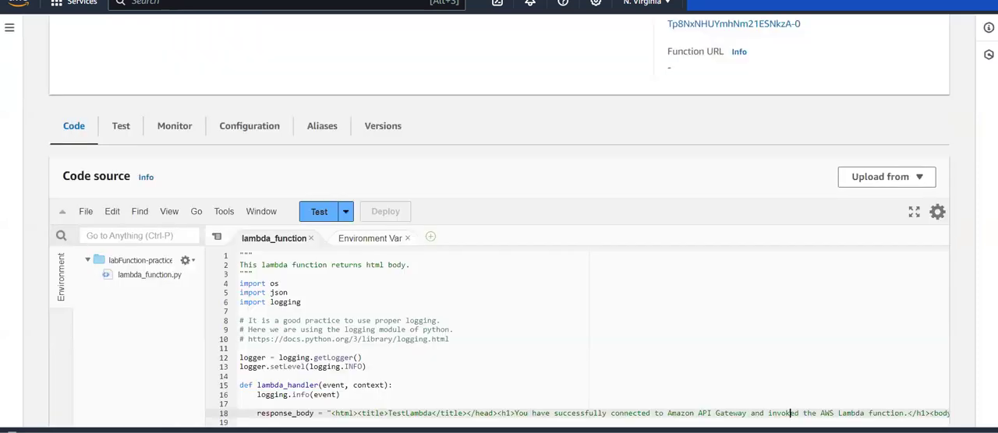
{"action": "scroll", "coordinate": [504, 71], "scroll_direction": "down", "scroll_amount": 2}
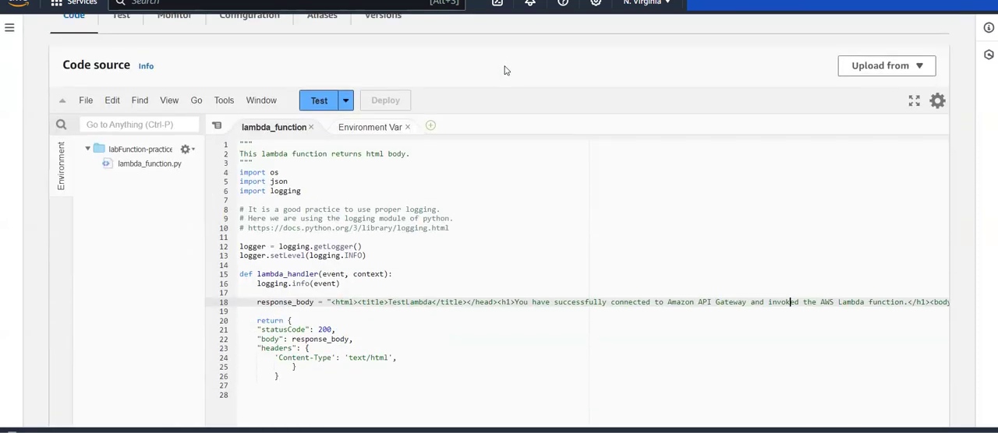
{"action": "scroll", "coordinate": [505, 70], "scroll_direction": "up", "scroll_amount": 10}
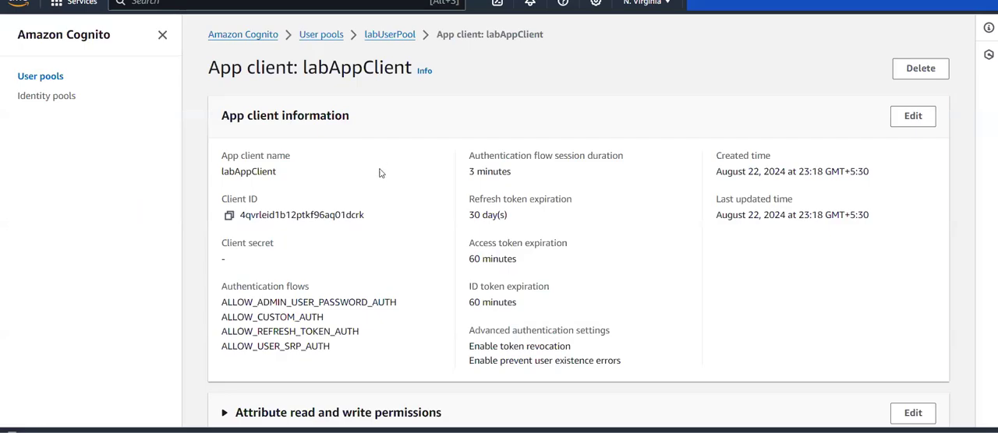
Open the labAppClient app client information for editing and examine its allowed authentication flows.
{"action": "scroll", "coordinate": [381, 173], "scroll_direction": "down", "scroll_amount": 2}
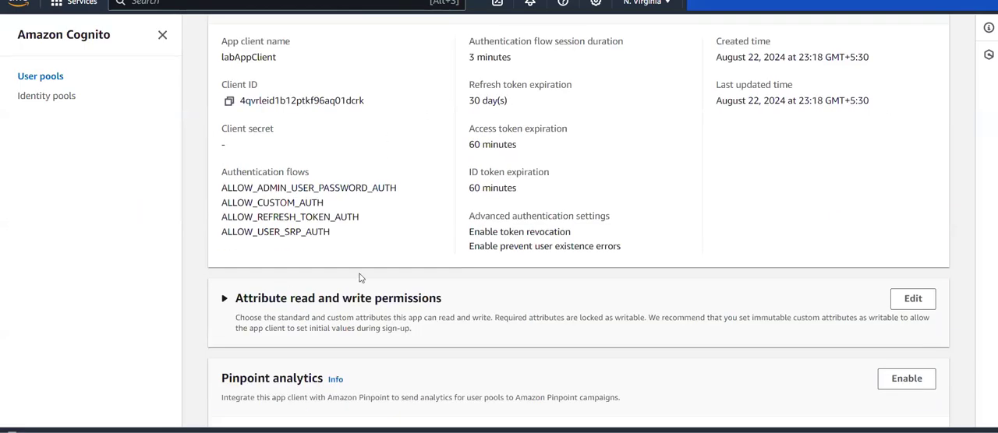
{"action": "scroll", "coordinate": [360, 278], "scroll_direction": "up", "scroll_amount": 1}
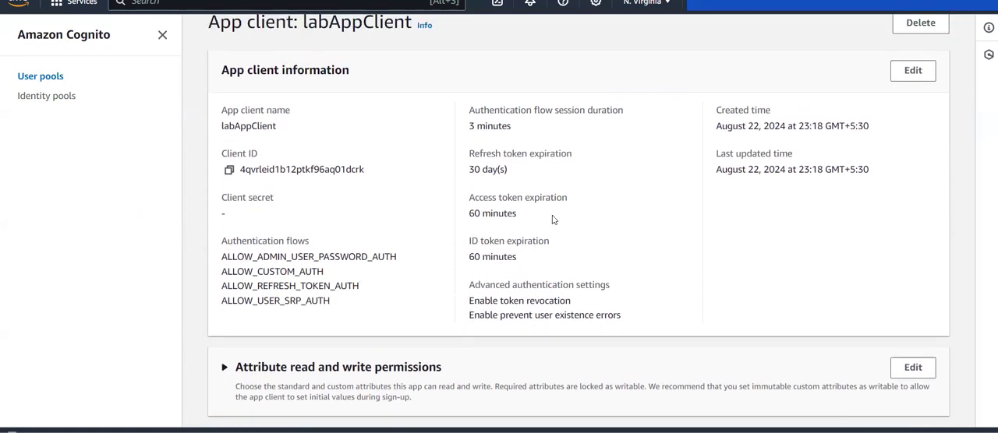
{"action": "left_click", "coordinate": [913, 70]}
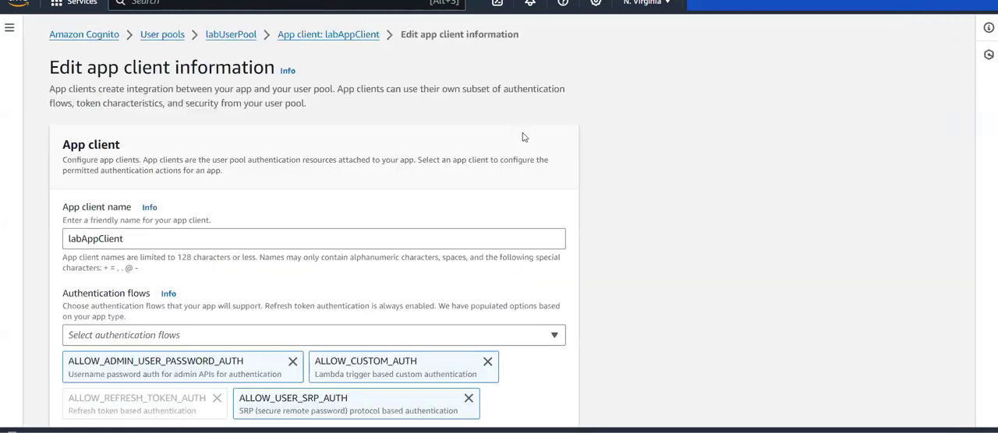
{"action": "scroll", "coordinate": [278, 140], "scroll_direction": "down", "scroll_amount": 2}
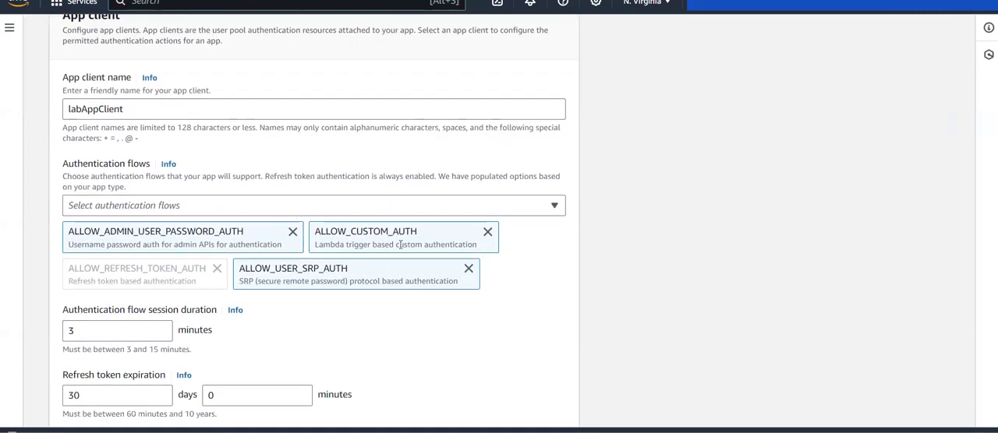
{"action": "left_click_drag", "start_coordinate": [323, 243], "coordinate": [444, 243]}
{"action": "left_click", "coordinate": [551, 270]}
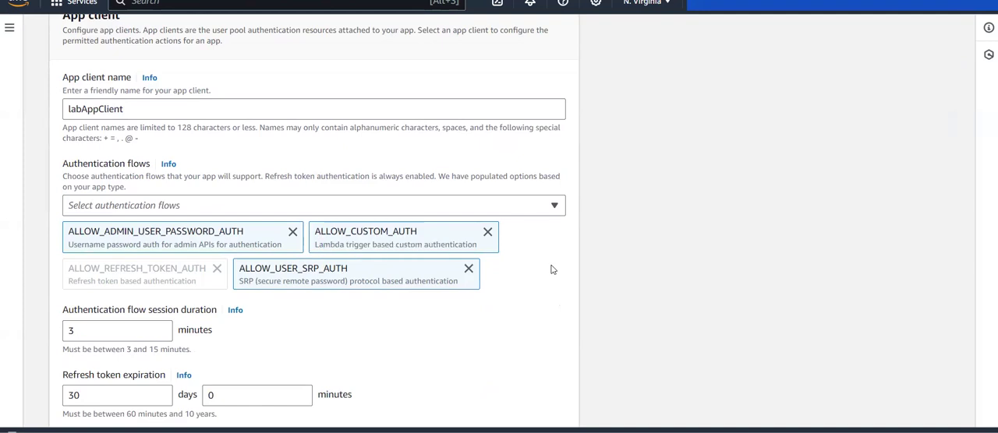
{"action": "scroll", "coordinate": [551, 270], "scroll_direction": "up", "scroll_amount": 2}
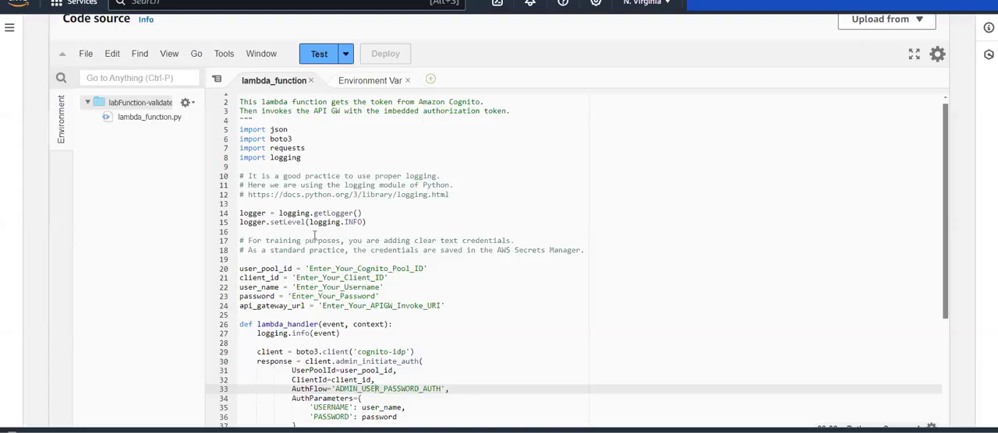
{"action": "scroll", "coordinate": [131, 248], "scroll_direction": "up", "scroll_amount": 3}
{"action": "scroll", "coordinate": [131, 248], "scroll_direction": "up", "scroll_amount": 5}
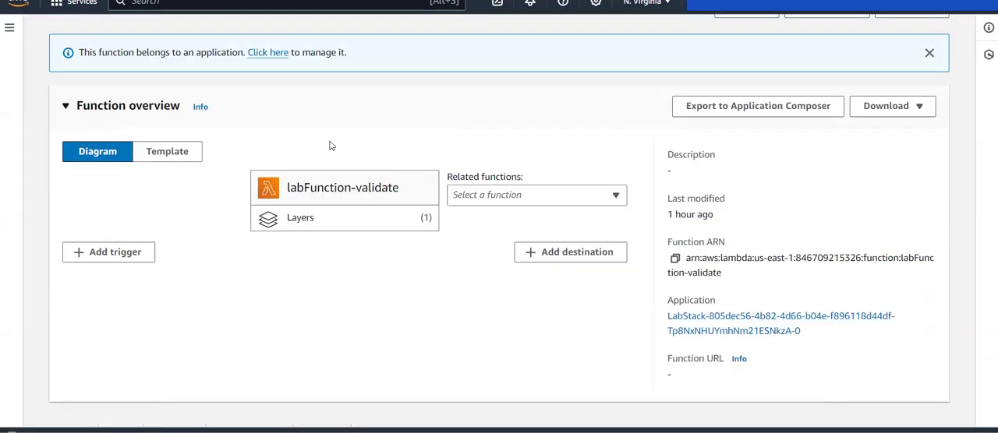
{"action": "scroll", "coordinate": [173, 291], "scroll_direction": "down", "scroll_amount": 6}
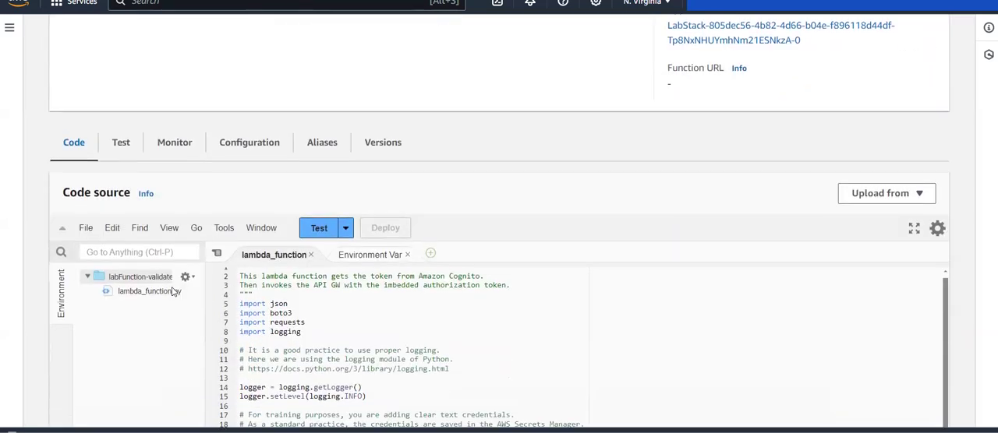
{"action": "scroll", "coordinate": [173, 291], "scroll_direction": "down", "scroll_amount": 4}
{"action": "scroll", "coordinate": [235, 289], "scroll_direction": "down", "scroll_amount": 1}
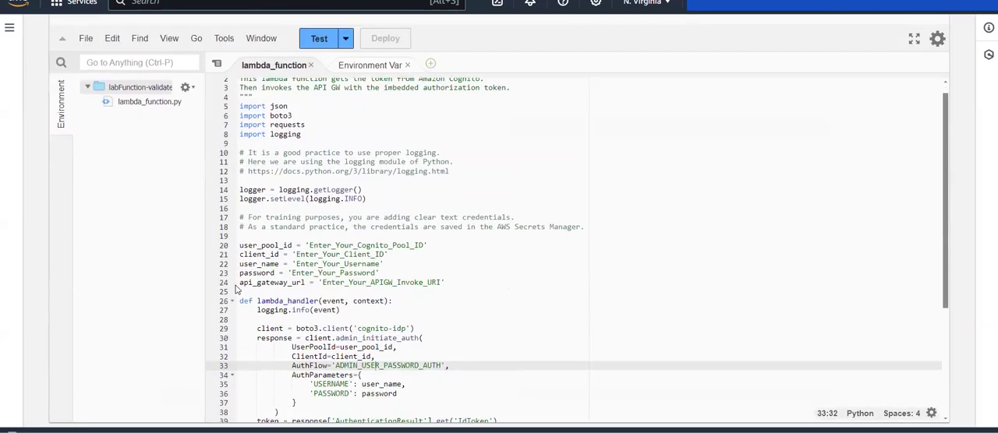
{"action": "left_click_drag", "start_coordinate": [442, 282], "coordinate": [323, 282]}
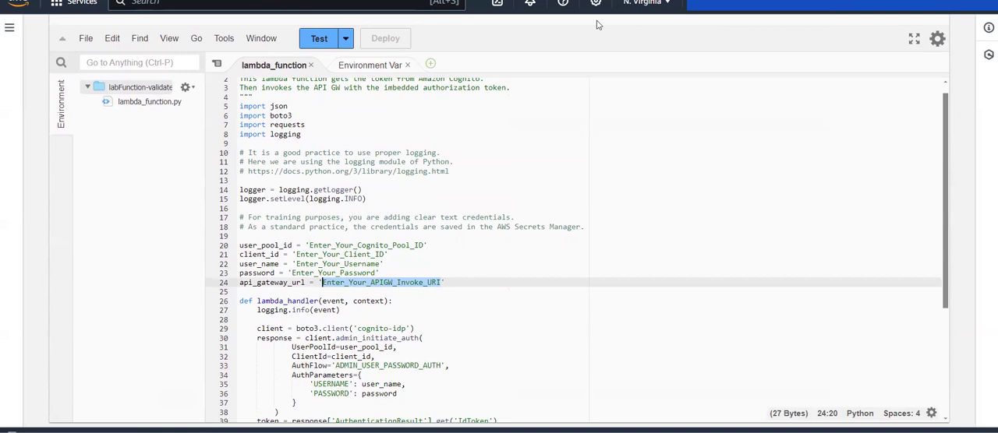
{"action": "left_click", "coordinate": [498, 1]}
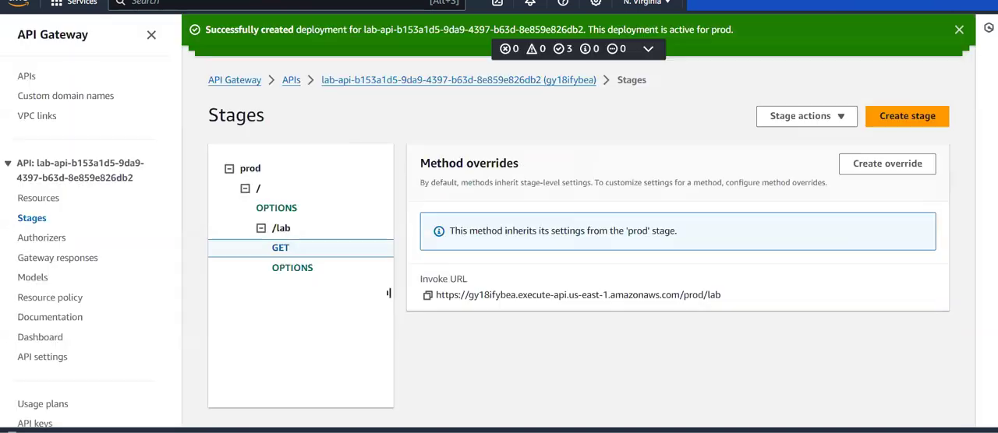
{"action": "left_click", "coordinate": [429, 297]}
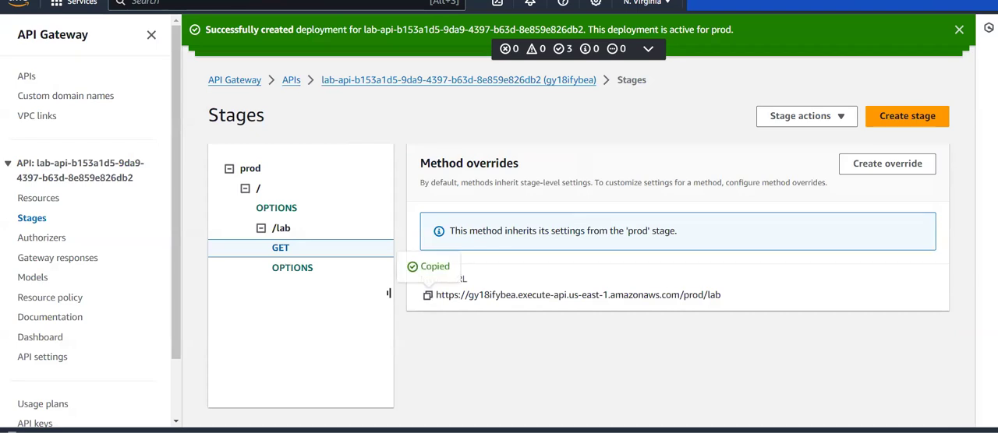
{"action": "key", "text": "ctrl+Tab"}
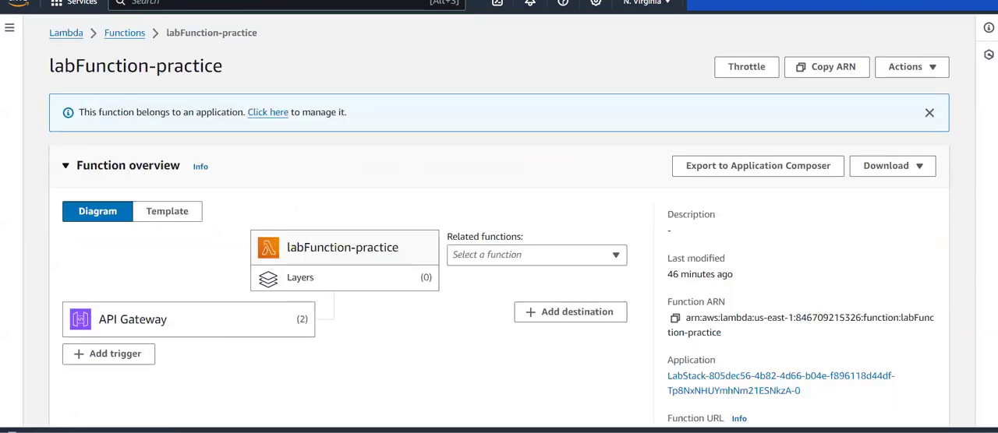
{"action": "left_click", "coordinate": [530, 1]}
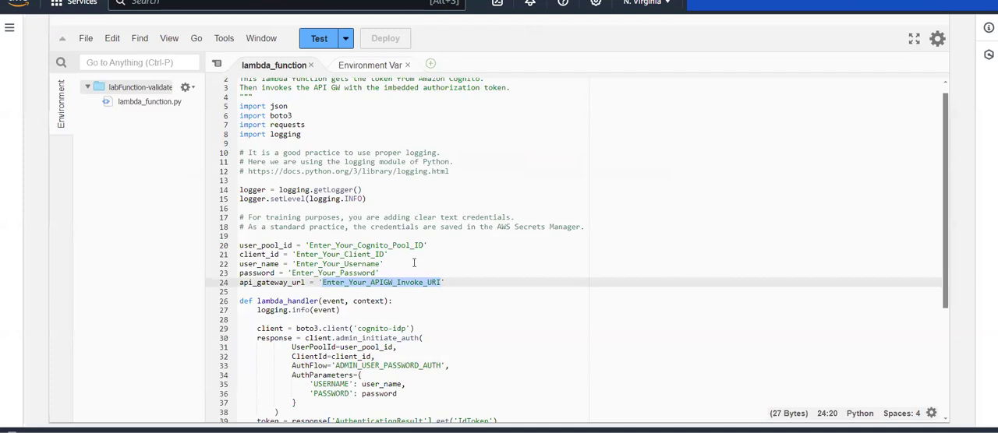
{"action": "key", "text": "ctrl+v"}
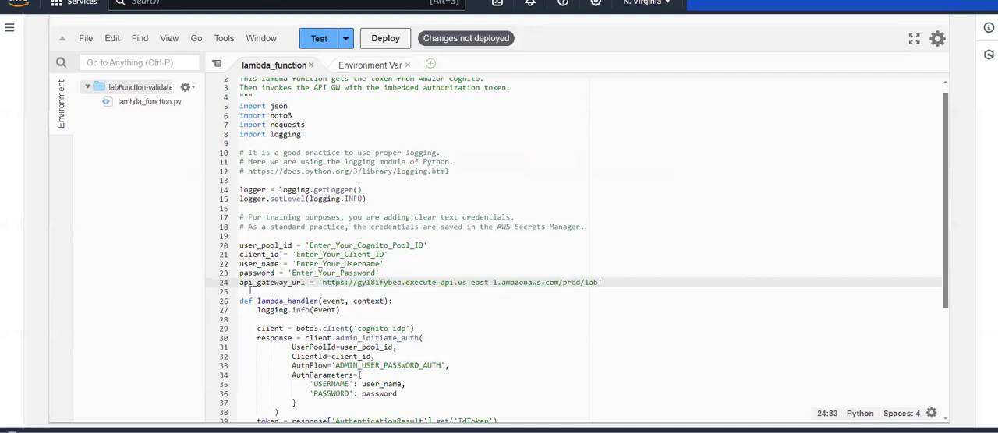
Replace the client_id placeholder in the labFunction-validate code with the client ID copied from labAppClient, and save the file.
{"action": "left_click", "coordinate": [305, 245]}
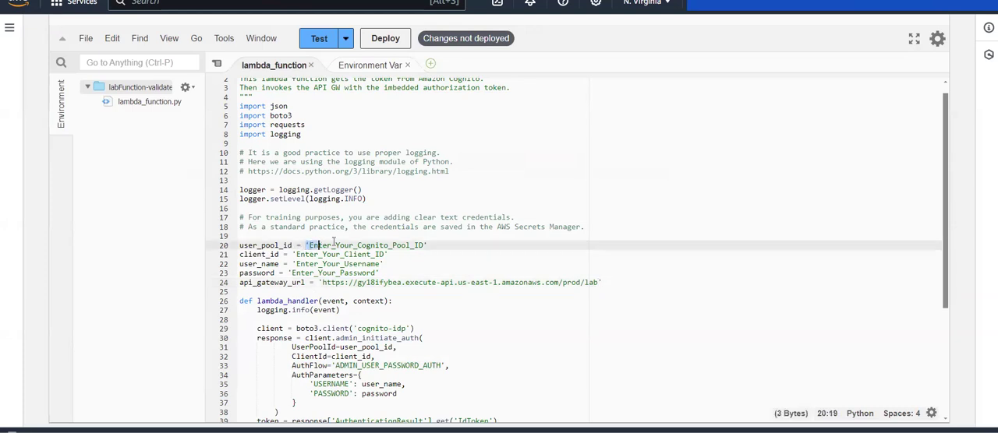
{"action": "key", "text": "shift+Up"}
{"action": "left_click", "coordinate": [294, 254]}
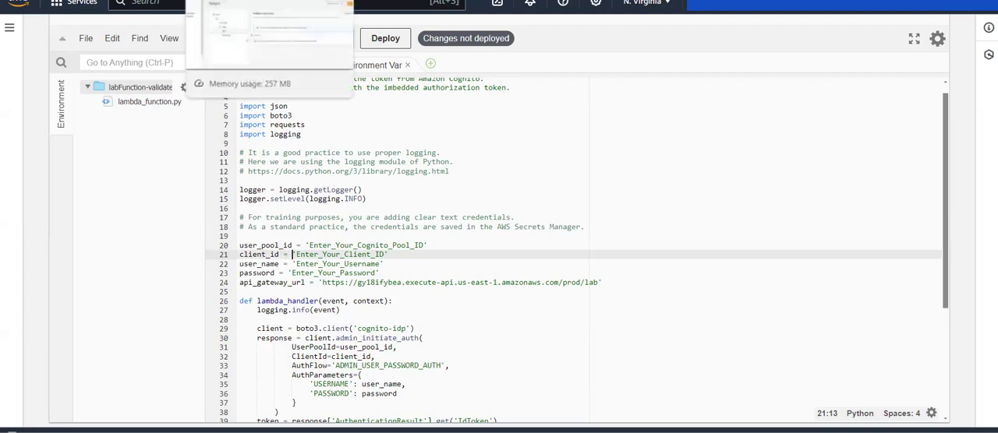
{"action": "left_click", "coordinate": [265, 0]}
{"action": "left_click", "coordinate": [272, 0]}
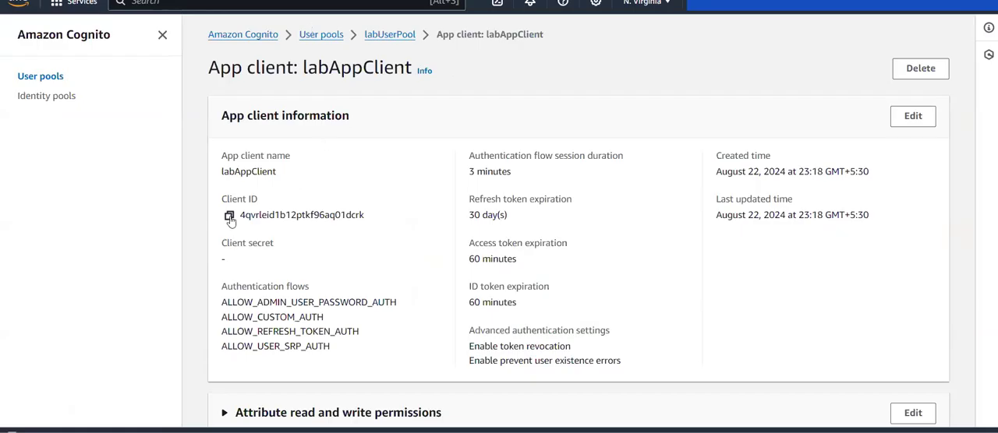
{"action": "left_click", "coordinate": [229, 219]}
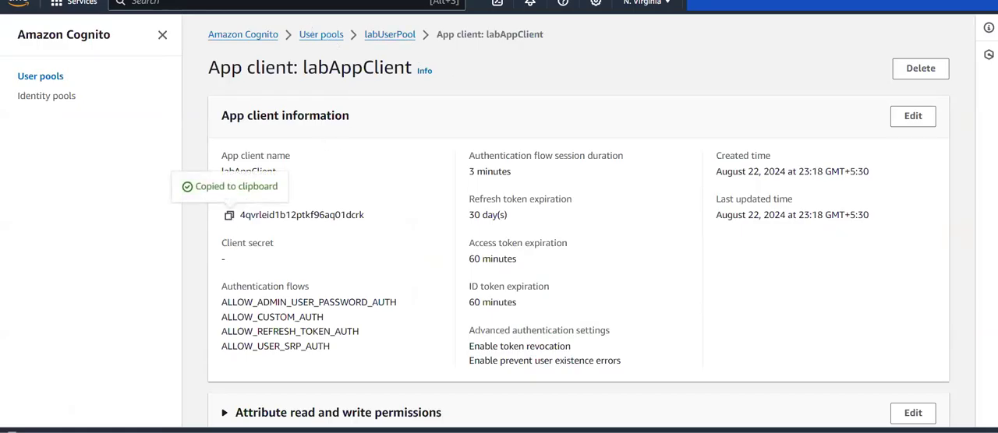
{"action": "left_click", "coordinate": [577, 0]}
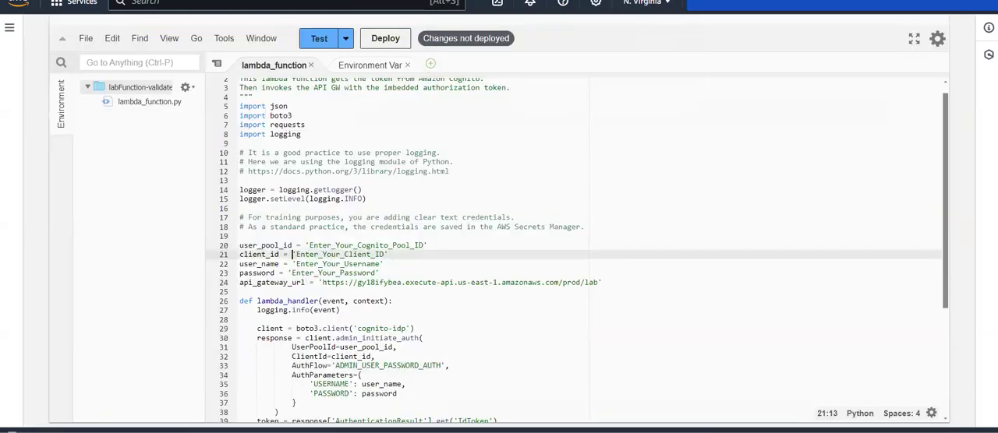
{"action": "left_click", "coordinate": [294, 254]}
{"action": "left_click_drag", "start_coordinate": [296, 254], "coordinate": [387, 254]}
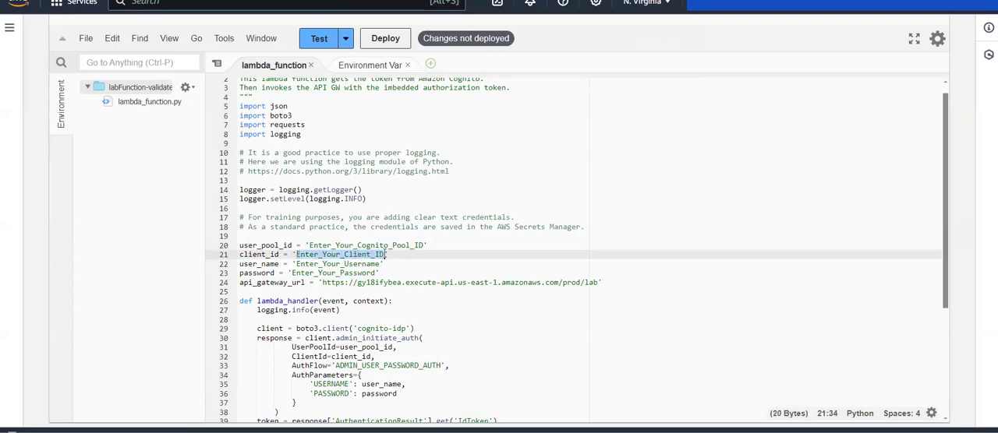
{"action": "key", "text": "ctrl+v"}
{"action": "key", "text": "ctrl+s"}
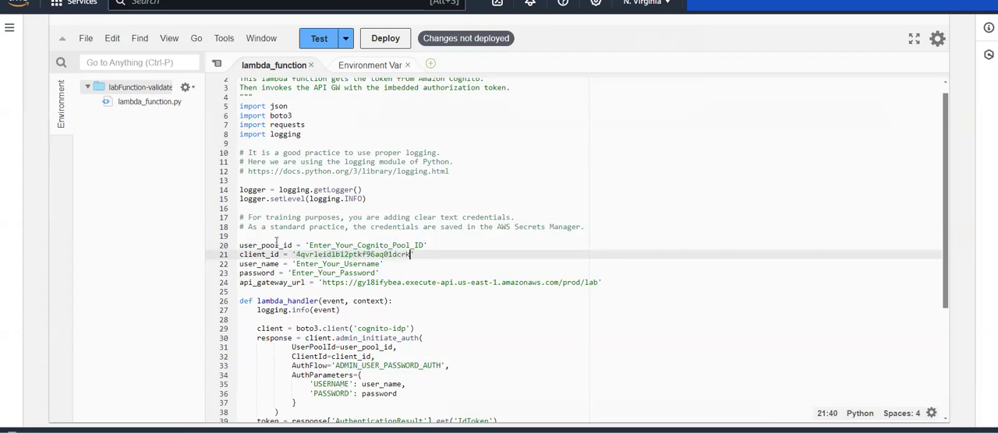
Replace the user_pool_id placeholder in the labFunction-validate code with us-east-1_qnwgUSS6N, the ID copied from labUserPool.
{"action": "key", "text": "ctrl+Tab"}
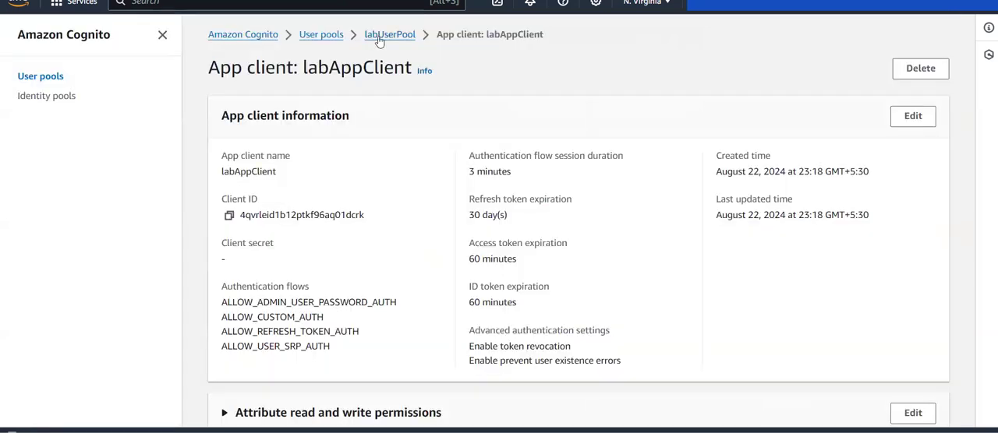
{"action": "left_click", "coordinate": [334, 38]}
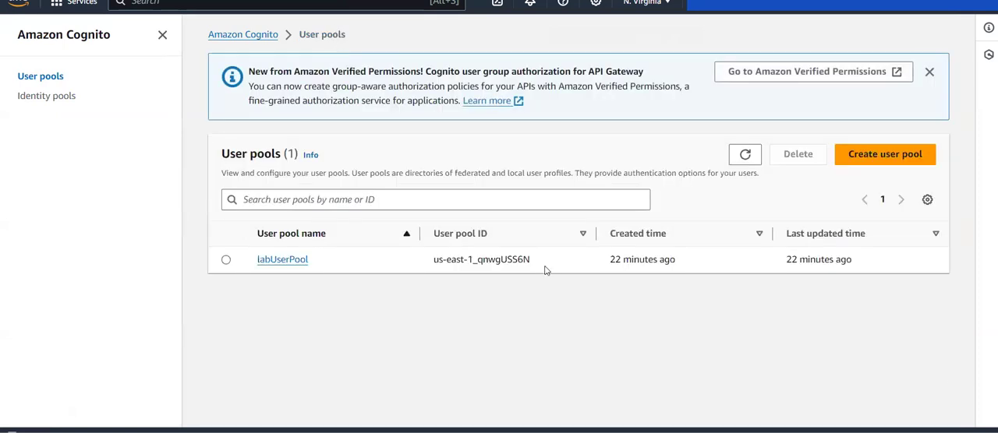
{"action": "left_click_drag", "start_coordinate": [538, 265], "coordinate": [434, 265]}
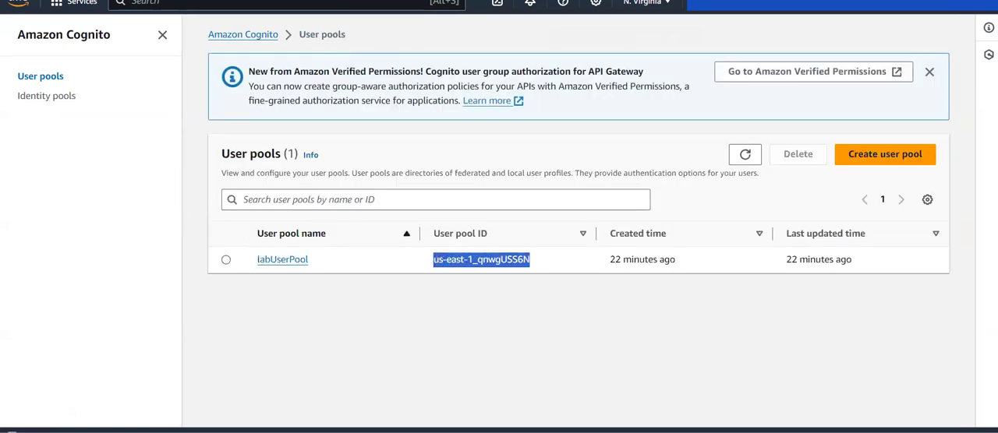
{"action": "key", "text": "ctrl+Tab"}
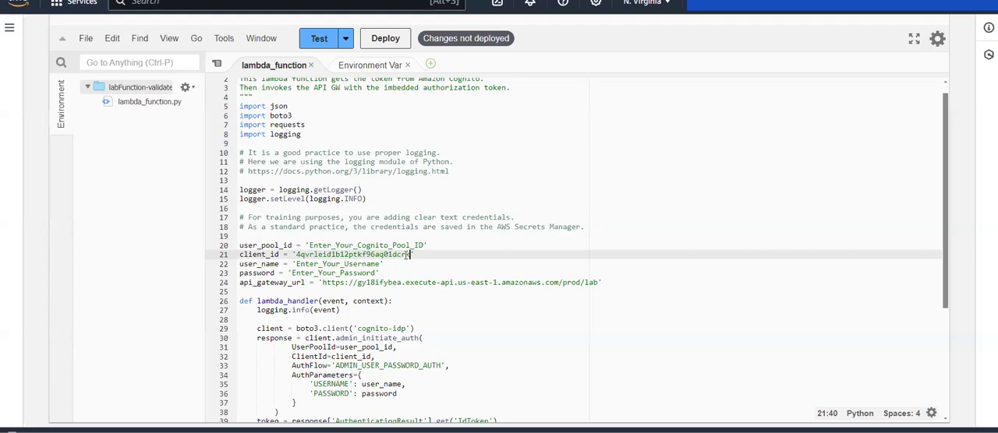
{"action": "left_click_drag", "start_coordinate": [427, 245], "coordinate": [310, 245]}
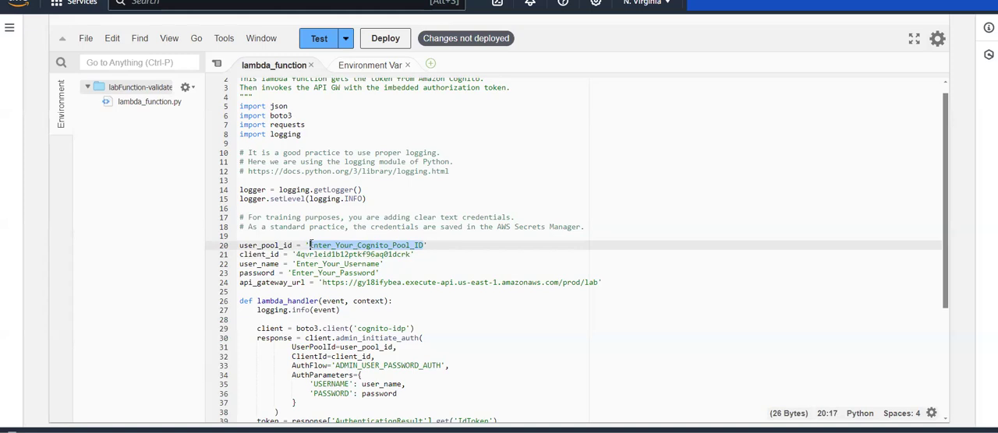
{"action": "key", "text": "ctrl+v"}
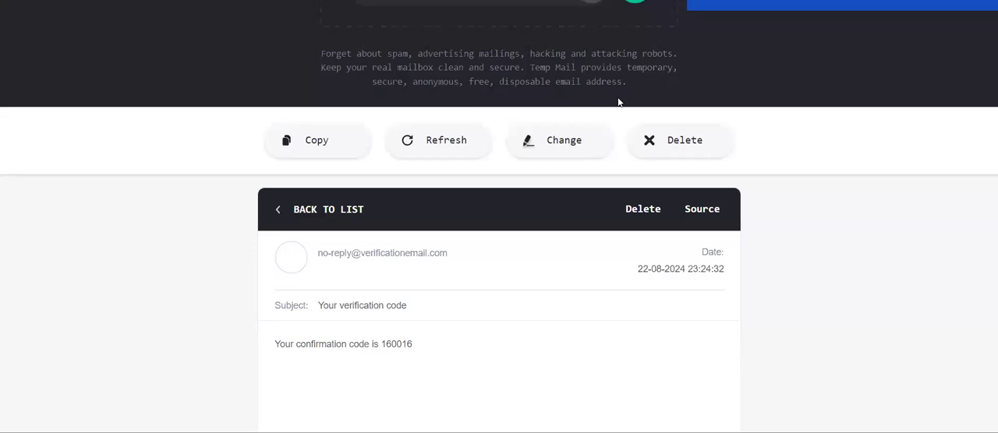
Copy the temporary e-mail address from Temp Mail and replace the user_name placeholder in the labFunction-validate code with it.
{"action": "scroll", "coordinate": [617, 98], "scroll_direction": "up", "scroll_amount": 3}
{"action": "left_click", "coordinate": [633, 125]}
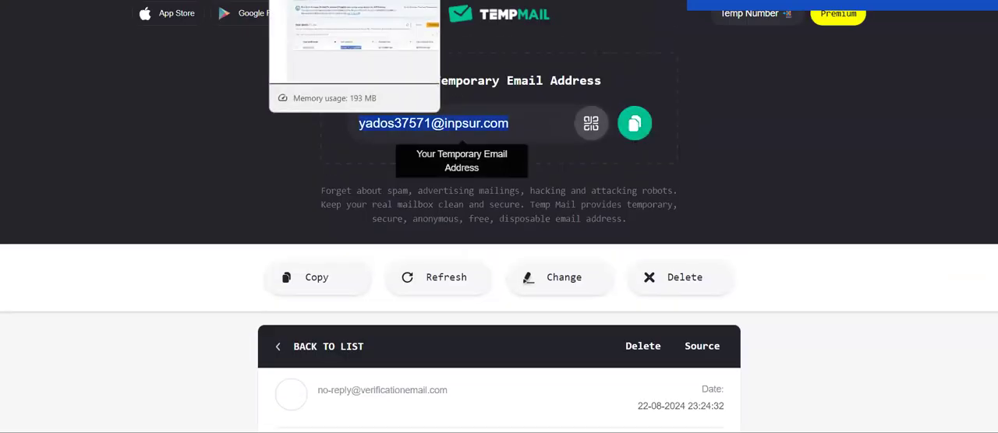
{"action": "left_click", "coordinate": [402, 1]}
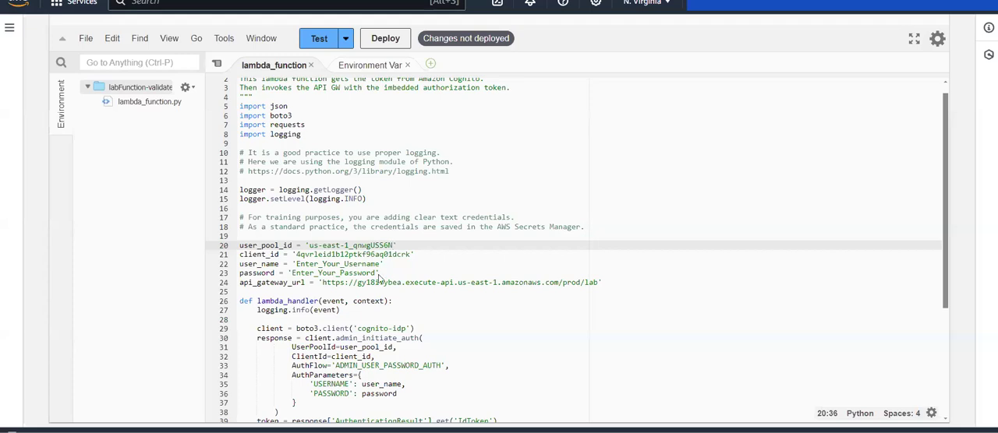
{"action": "left_click_drag", "start_coordinate": [380, 266], "coordinate": [296, 266]}
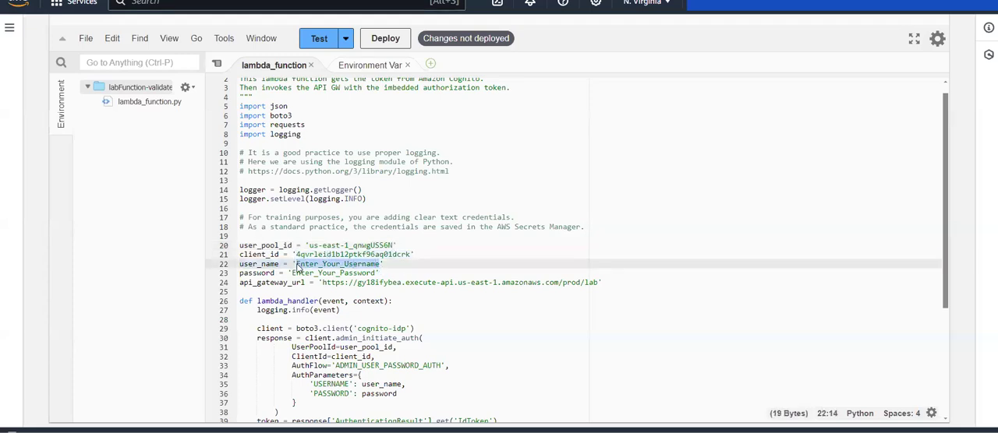
{"action": "key", "text": "ctrl+v"}
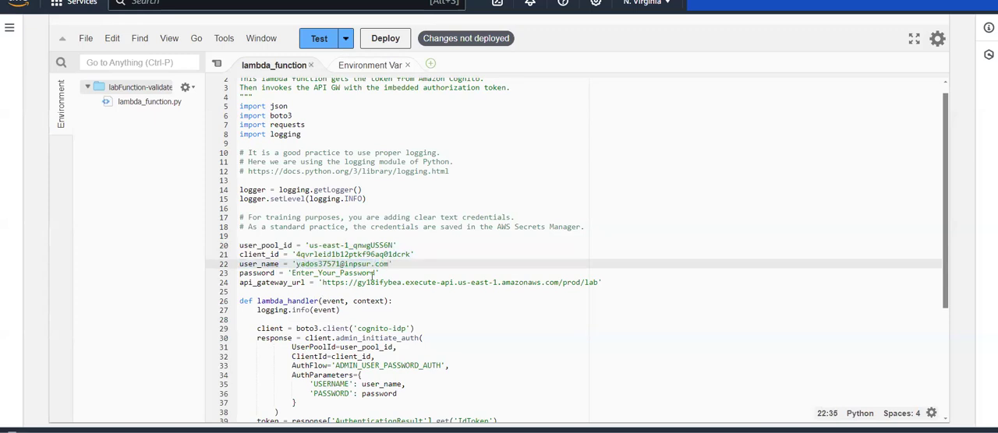
Replace the password placeholder in the labFunction-validate code with the Cognito user's password.
{"action": "left_click_drag", "start_coordinate": [375, 274], "coordinate": [293, 276]}
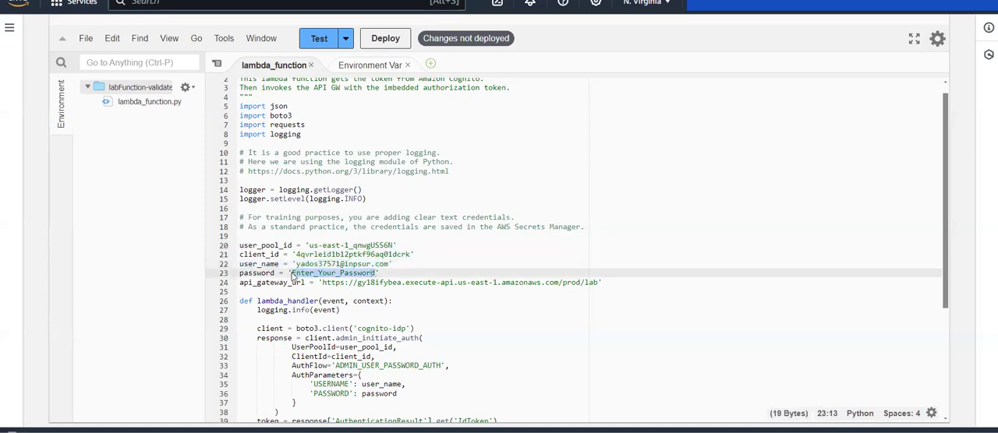
{"action": "key", "text": "ctrl+v"}
{"action": "left_click", "coordinate": [390, 273]}
{"action": "left_click", "coordinate": [435, 273]}
Examine the import statements and the boto3 cognito-idp client creation in the labFunction-validate code.
{"action": "scroll", "coordinate": [434, 273], "scroll_direction": "down", "scroll_amount": 1}
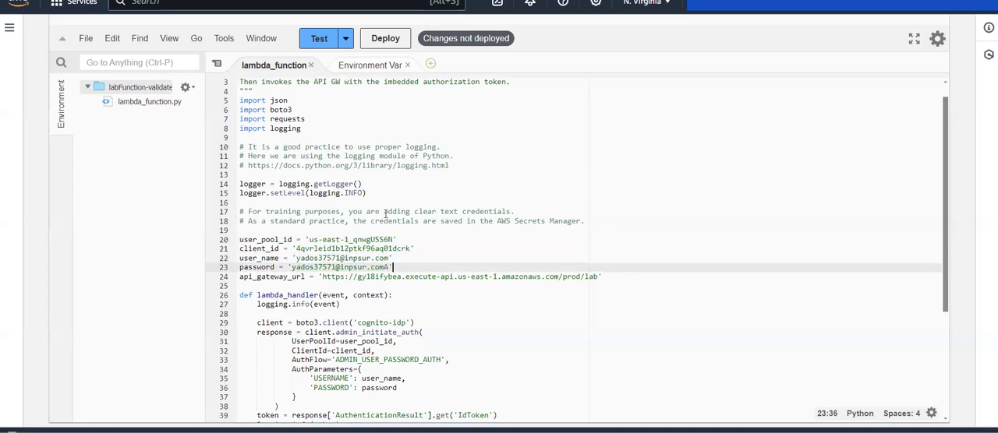
{"action": "scroll", "coordinate": [381, 244], "scroll_direction": "down", "scroll_amount": 1}
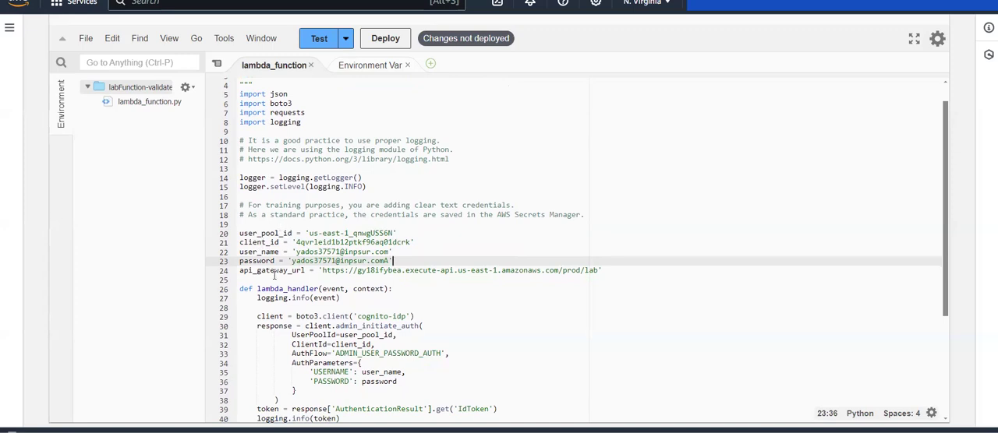
{"action": "scroll", "coordinate": [273, 275], "scroll_direction": "down", "scroll_amount": 3}
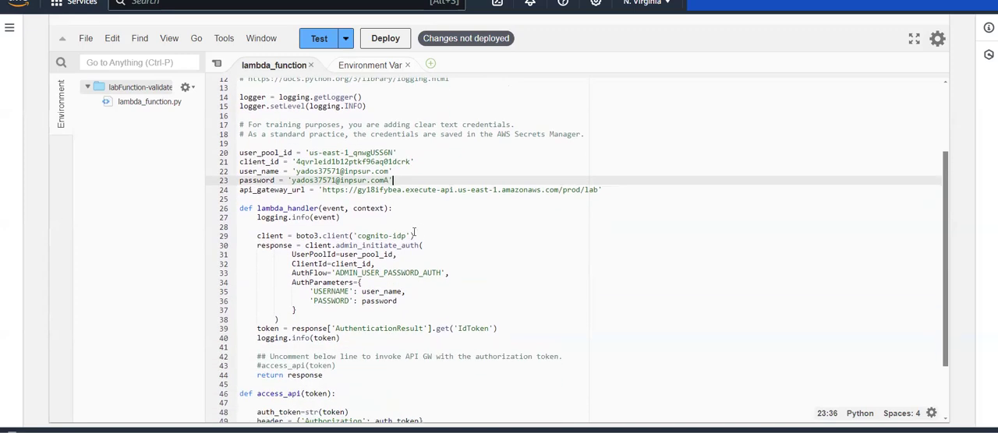
{"action": "mouse_move", "coordinate": [425, 235]}
{"action": "left_mouse_down"}
{"action": "mouse_move", "coordinate": [347, 245]}
{"action": "mouse_move", "coordinate": [301, 236]}
{"action": "mouse_move", "coordinate": [416, 236]}
{"action": "left_mouse_up"}
{"action": "left_click", "coordinate": [340, 238]}
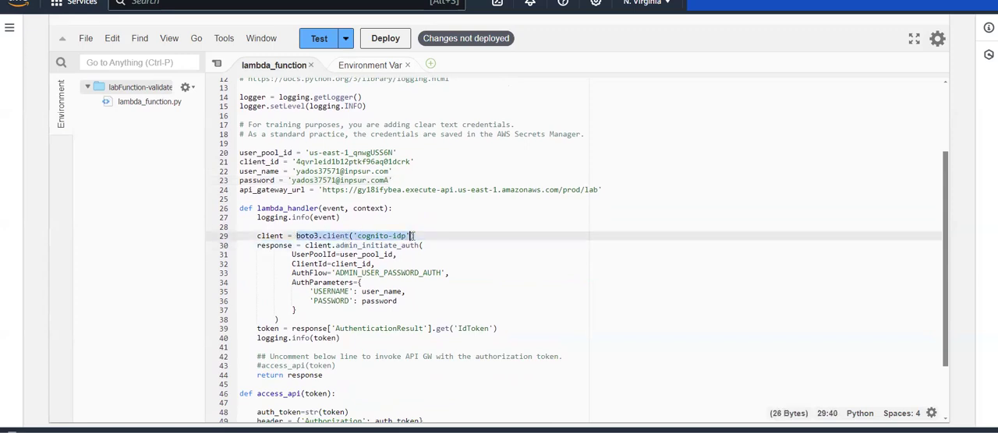
{"action": "left_click", "coordinate": [415, 235]}
{"action": "scroll", "coordinate": [316, 232], "scroll_direction": "up", "scroll_amount": 2}
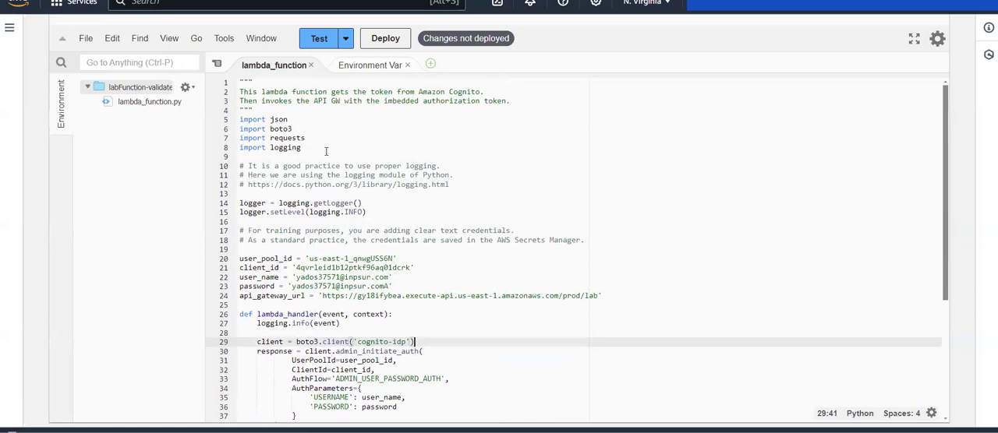
{"action": "left_click", "coordinate": [312, 148]}
{"action": "left_click", "coordinate": [237, 120], "text": "shift"}
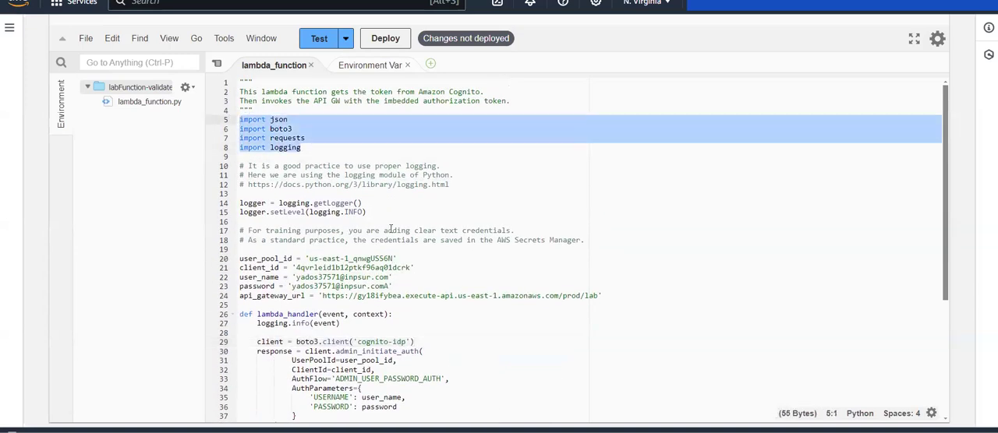
{"action": "scroll", "coordinate": [421, 233], "scroll_direction": "down", "scroll_amount": 2}
{"action": "scroll", "coordinate": [435, 235], "scroll_direction": "down", "scroll_amount": 1}
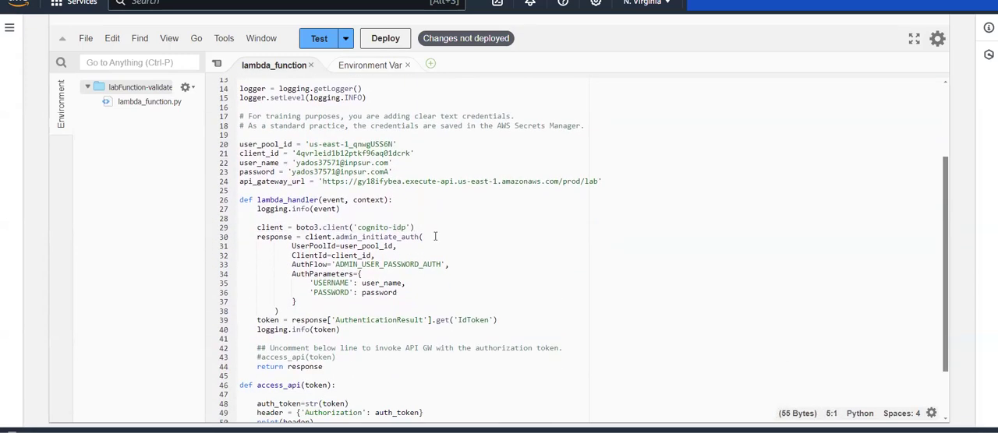
{"action": "triple_click", "coordinate": [366, 226]}
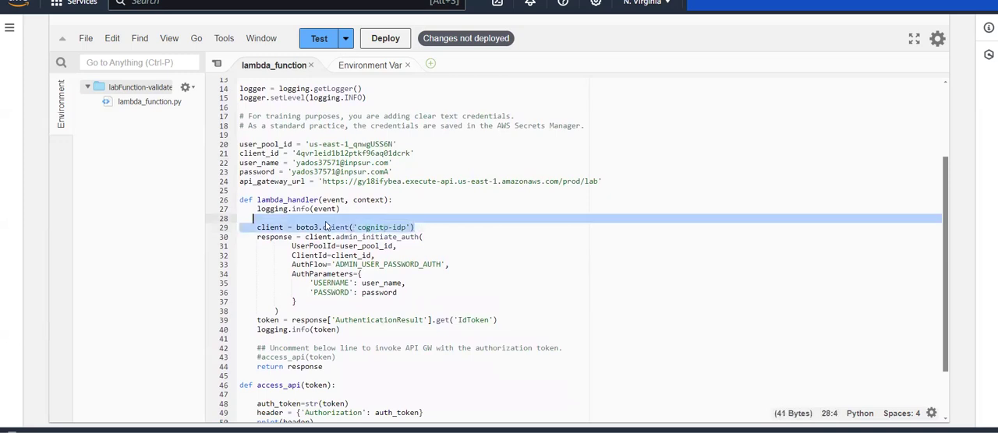
{"action": "left_click", "coordinate": [406, 254]}
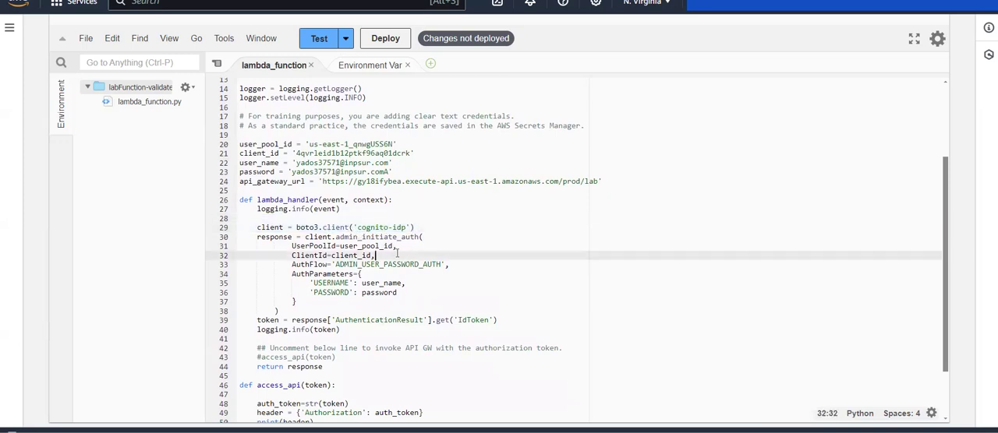
Examine the admin_initiate_auth call in lambda_handler, including its client ID, authentication flow, username and password parameters.
{"action": "scroll", "coordinate": [400, 256], "scroll_direction": "down", "scroll_amount": 1}
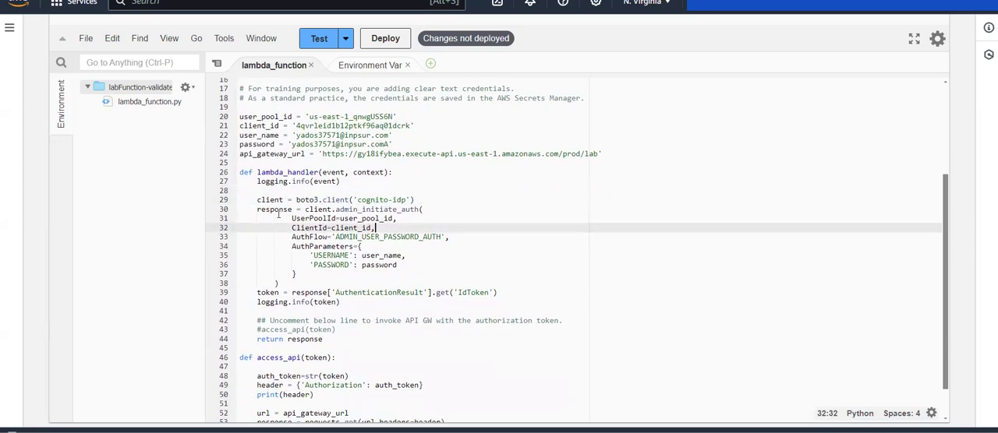
{"action": "left_click_drag", "start_coordinate": [341, 210], "coordinate": [421, 210]}
{"action": "left_click", "coordinate": [421, 211]}
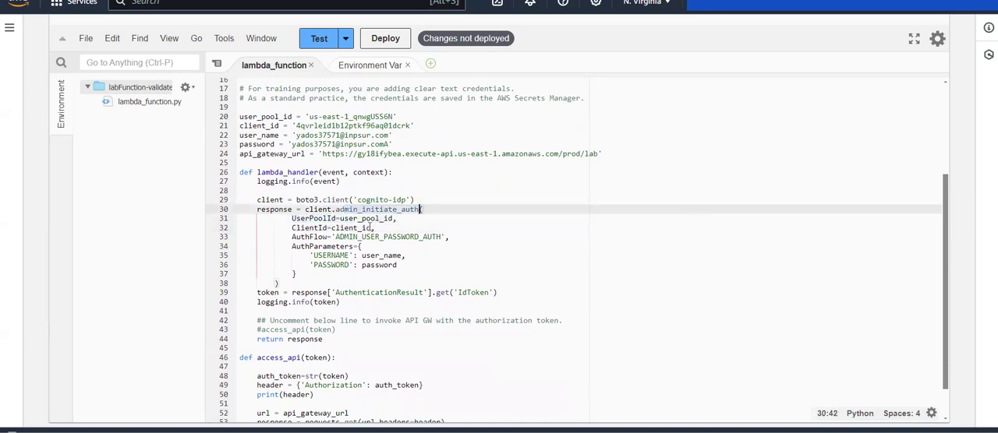
{"action": "left_click_drag", "start_coordinate": [340, 227], "coordinate": [354, 228]}
{"action": "left_click", "coordinate": [355, 227]}
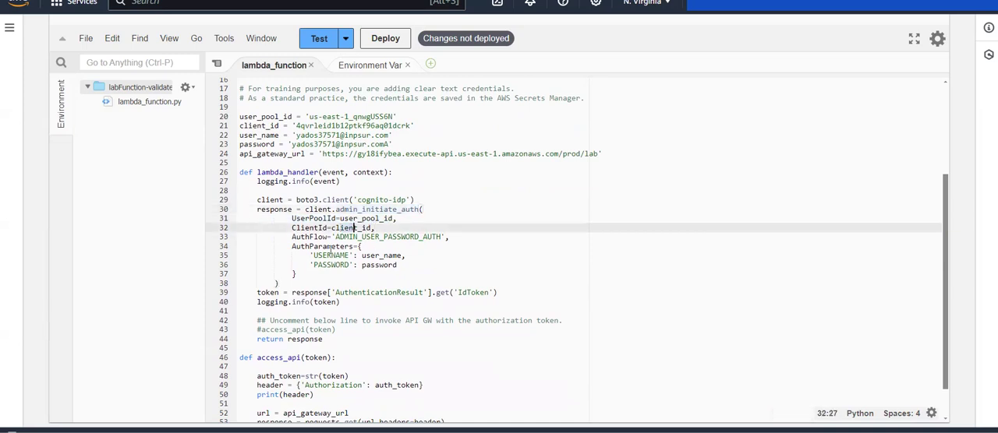
{"action": "left_click_drag", "start_coordinate": [348, 237], "coordinate": [416, 241]}
{"action": "left_click", "coordinate": [416, 237]}
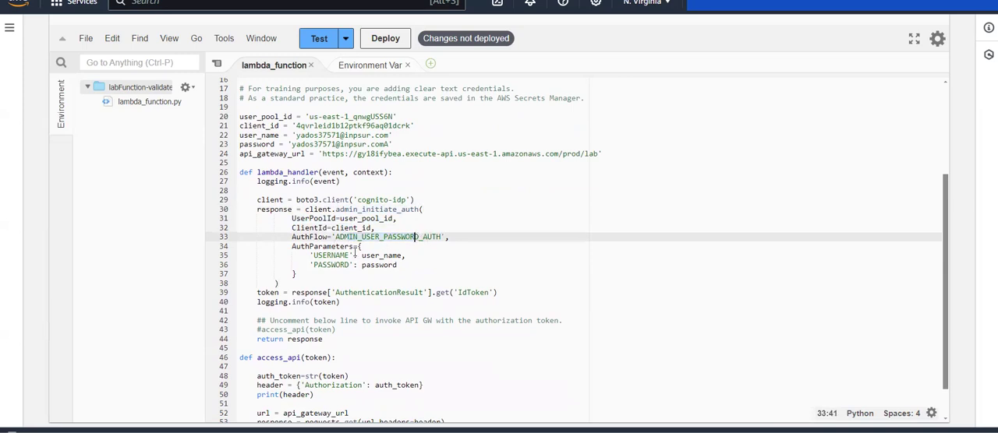
{"action": "left_click_drag", "start_coordinate": [359, 255], "coordinate": [396, 266]}
{"action": "left_click", "coordinate": [396, 266]}
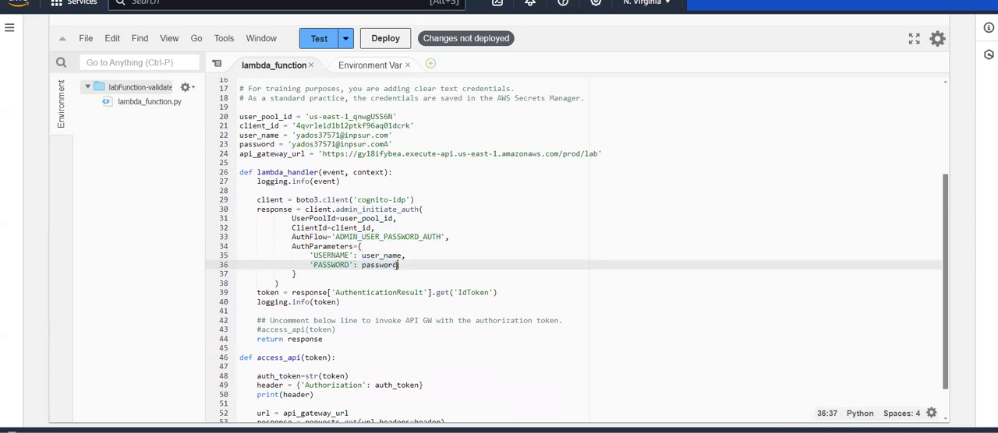
{"action": "scroll", "coordinate": [396, 266], "scroll_direction": "down", "scroll_amount": 1}
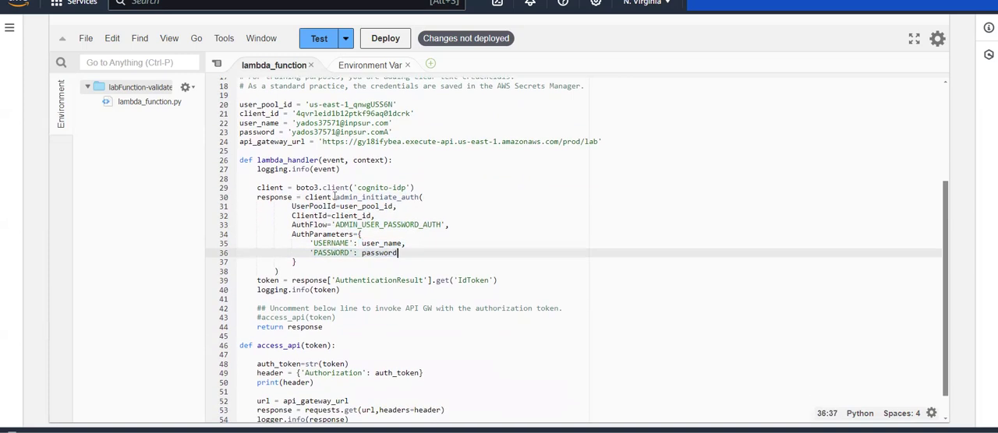
{"action": "left_click_drag", "start_coordinate": [333, 197], "coordinate": [421, 198]}
{"action": "left_click", "coordinate": [420, 197]}
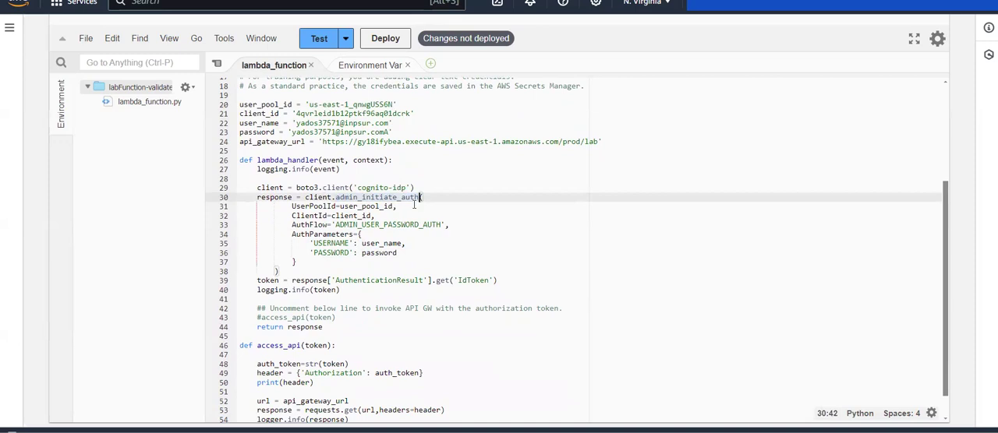
{"action": "type", "text": "("}
Review the IdToken retrieval in lambda_handler and uncomment the access_api(token) call before the return statement.
{"action": "scroll", "coordinate": [391, 209], "scroll_direction": "down", "scroll_amount": 2}
{"action": "left_click", "coordinate": [324, 225]}
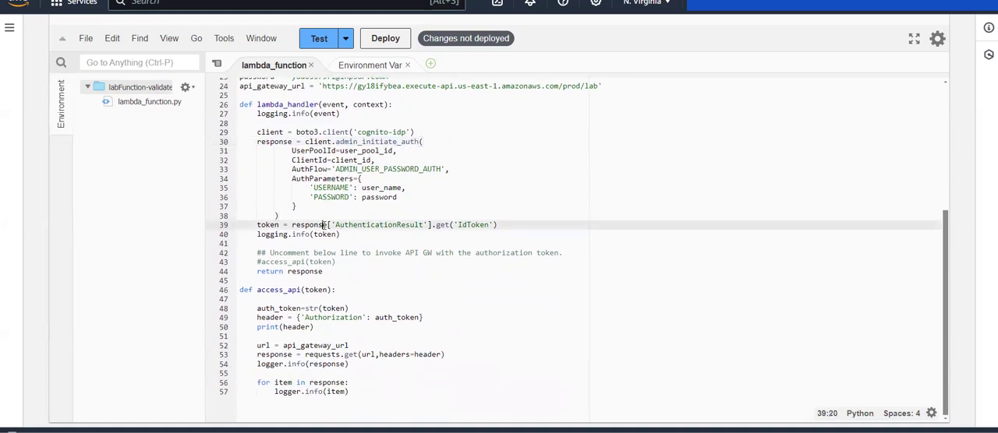
{"action": "left_click_drag", "start_coordinate": [324, 225], "coordinate": [499, 224]}
{"action": "left_click", "coordinate": [515, 224]}
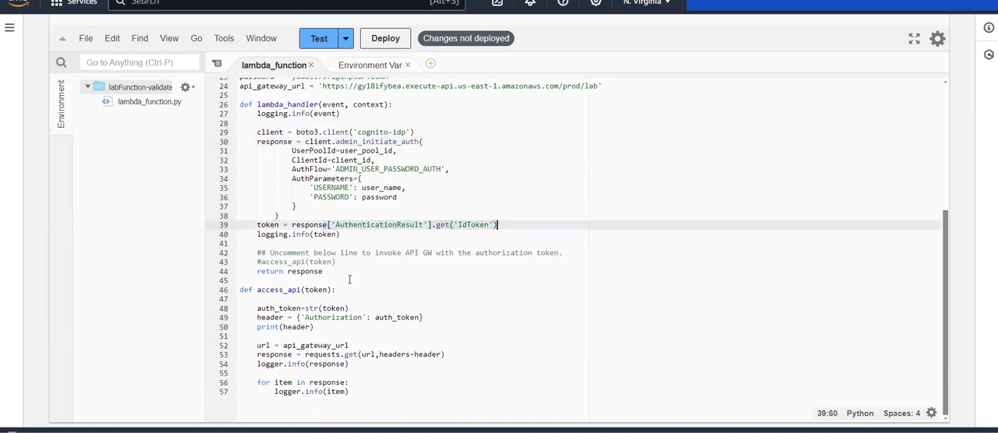
{"action": "scroll", "coordinate": [349, 279], "scroll_direction": "down", "scroll_amount": 1}
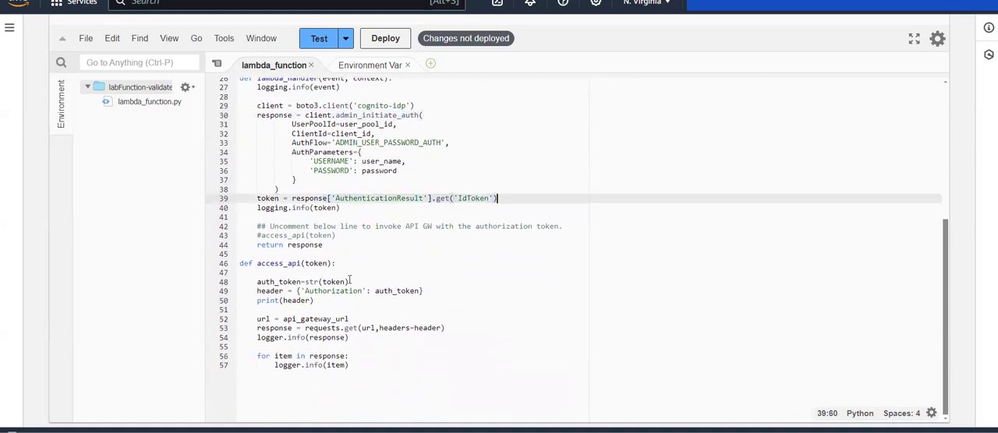
{"action": "left_click", "coordinate": [336, 235]}
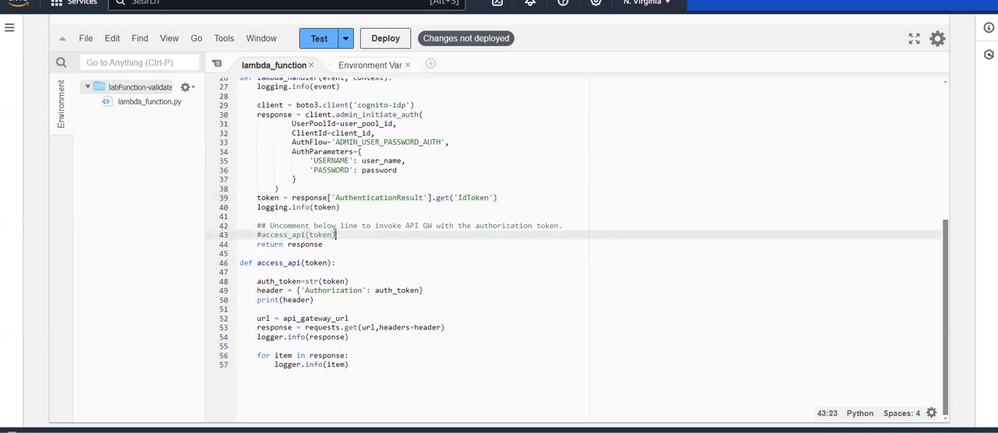
{"action": "key", "text": "ctrl+slash"}
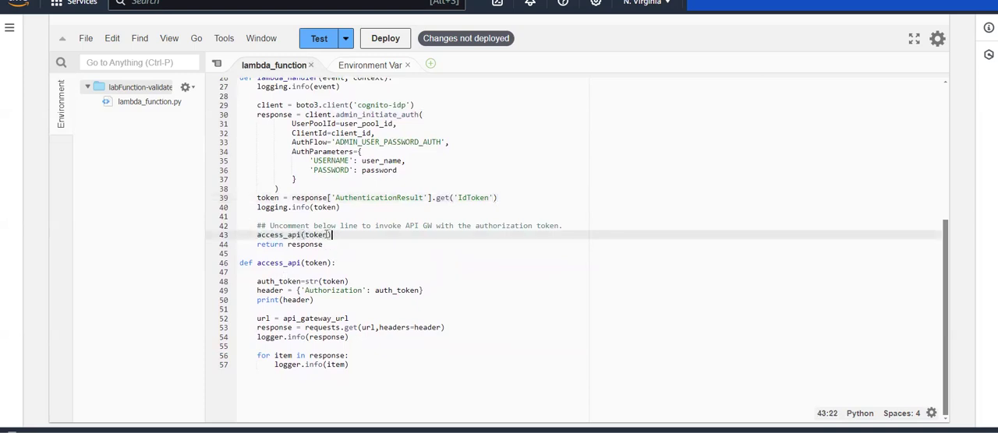
Examine the access_api call and the Authorization header and api_gateway_url used in the access_api function.
{"action": "left_click", "coordinate": [260, 234]}
{"action": "double_click", "coordinate": [263, 235]}
{"action": "left_click", "coordinate": [304, 235]}
{"action": "left_click_drag", "start_coordinate": [369, 290], "coordinate": [424, 290]}
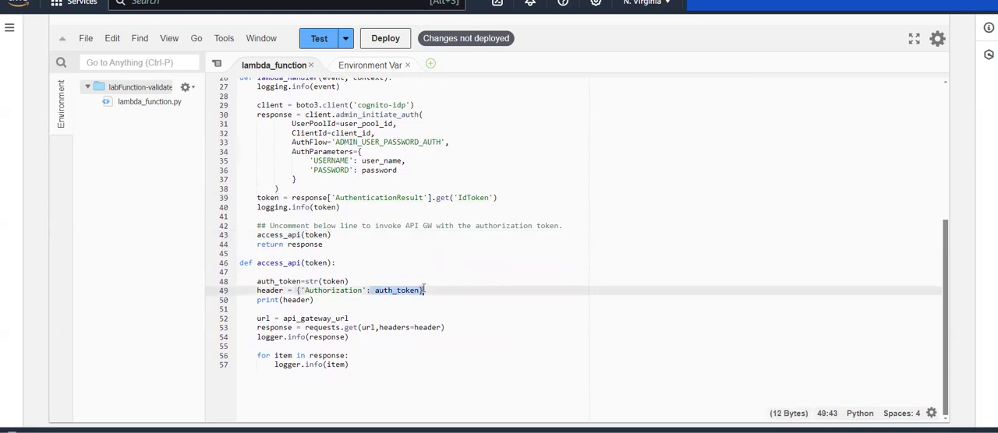
{"action": "left_click", "coordinate": [423, 289]}
{"action": "scroll", "coordinate": [312, 312], "scroll_direction": "down", "scroll_amount": 1}
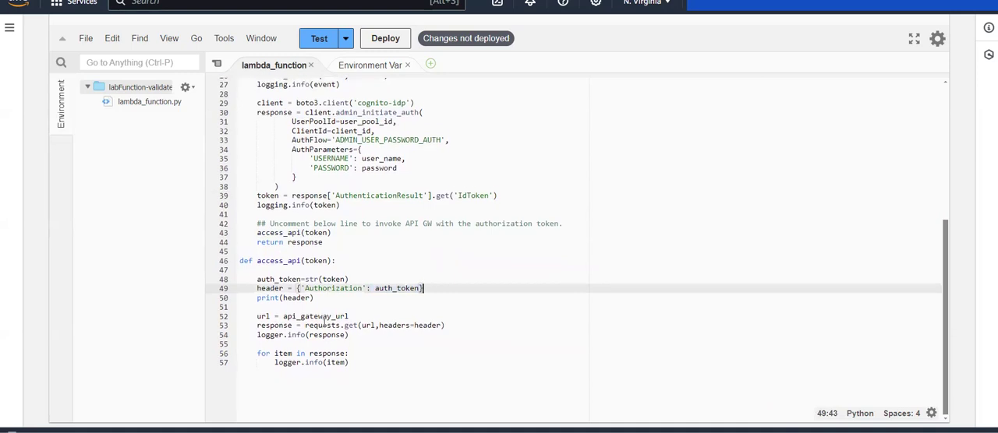
{"action": "left_click_drag", "start_coordinate": [283, 306], "coordinate": [348, 304]}
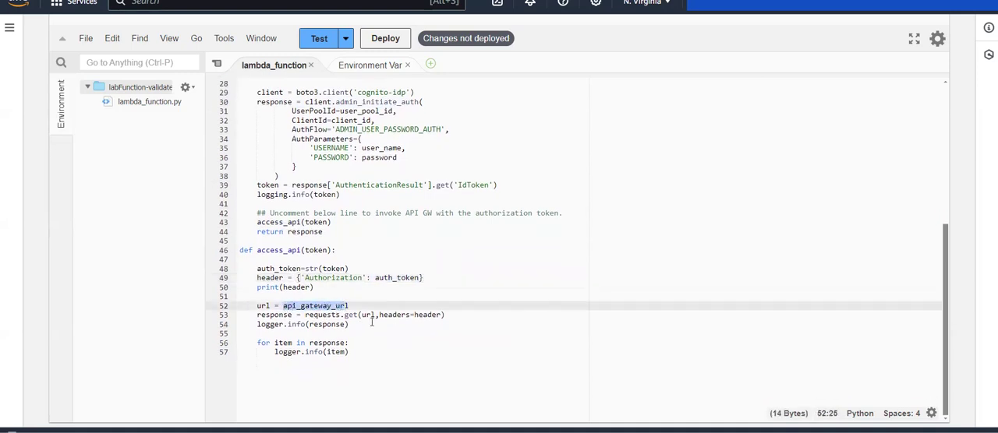
Examine the requests.get call with its url and headers arguments and the response logging loop in access_api.
{"action": "left_click", "coordinate": [363, 315]}
{"action": "left_click_drag", "start_coordinate": [363, 315], "coordinate": [441, 315]}
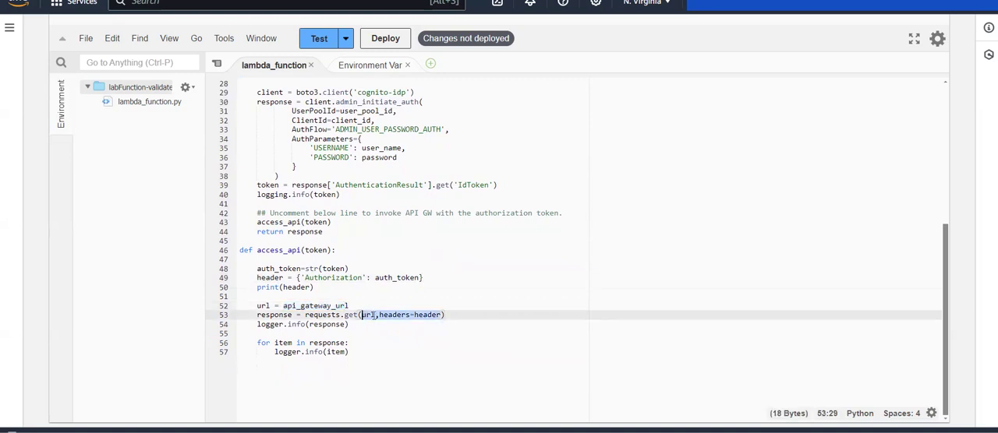
{"action": "left_click", "coordinate": [376, 315]}
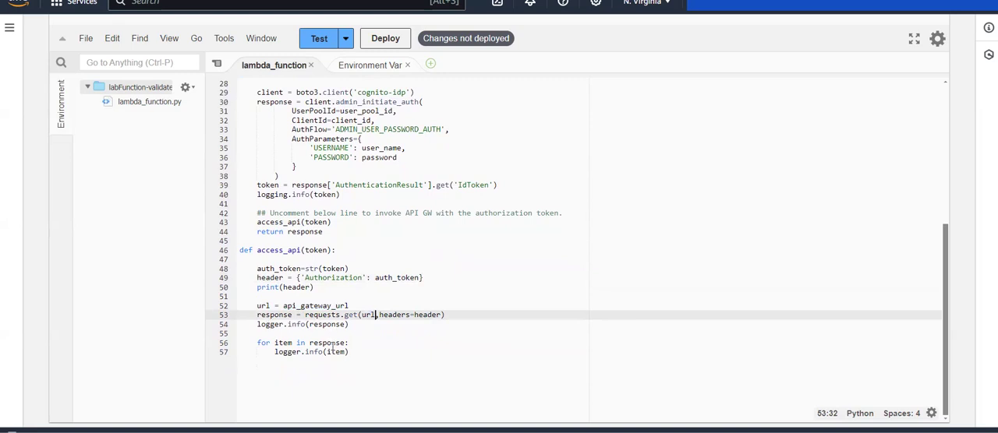
{"action": "left_click_drag", "start_coordinate": [347, 353], "coordinate": [299, 343]}
{"action": "left_click", "coordinate": [299, 343]}
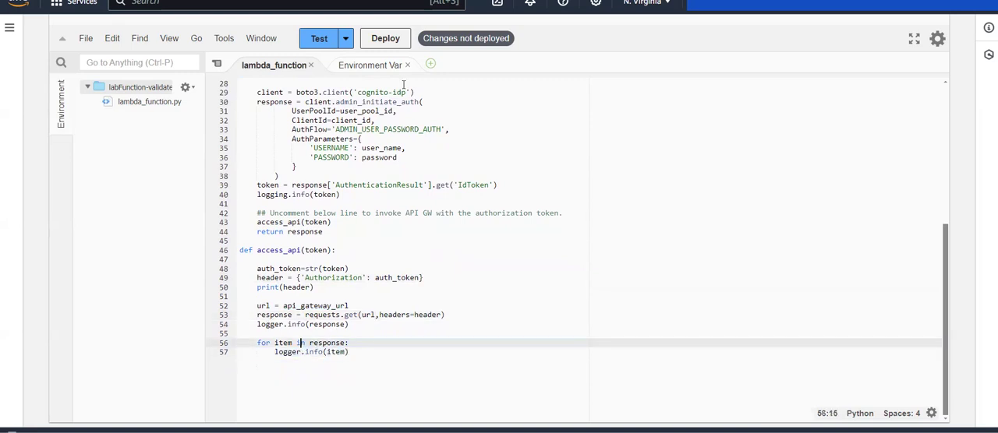
Deploy the updated labFunction-validate code with the access_api(token) call enabled.
{"action": "left_click", "coordinate": [381, 39]}
{"action": "scroll", "coordinate": [379, 41], "scroll_direction": "down", "scroll_amount": 1}
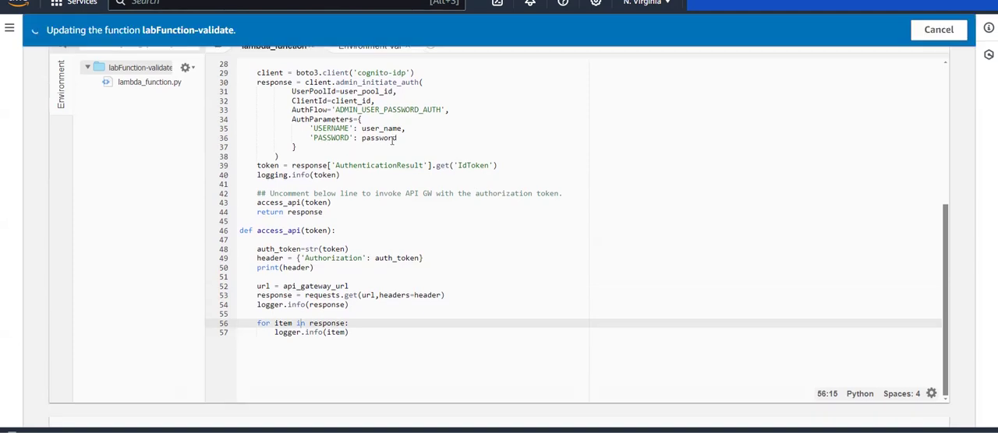
{"action": "scroll", "coordinate": [391, 140], "scroll_direction": "up", "scroll_amount": 5}
{"action": "scroll", "coordinate": [392, 142], "scroll_direction": "up", "scroll_amount": 2}
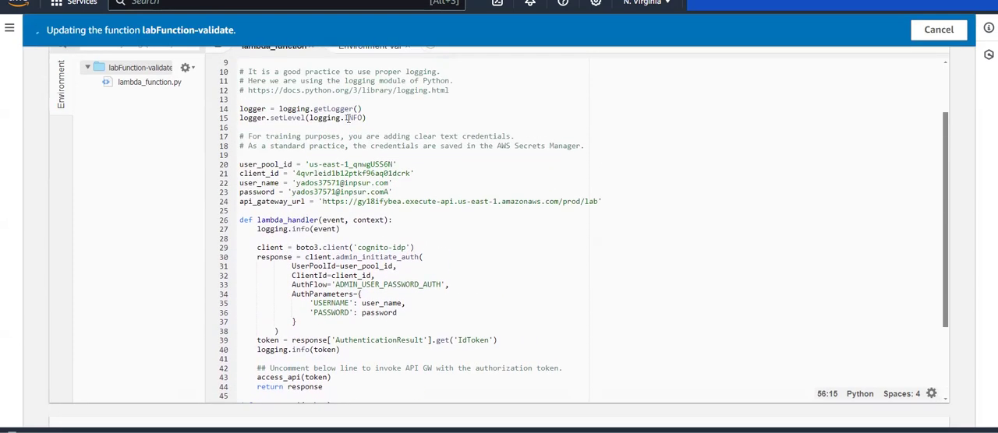
{"action": "scroll", "coordinate": [314, 195], "scroll_direction": "down", "scroll_amount": 4}
{"action": "scroll", "coordinate": [314, 196], "scroll_direction": "down", "scroll_amount": 3}
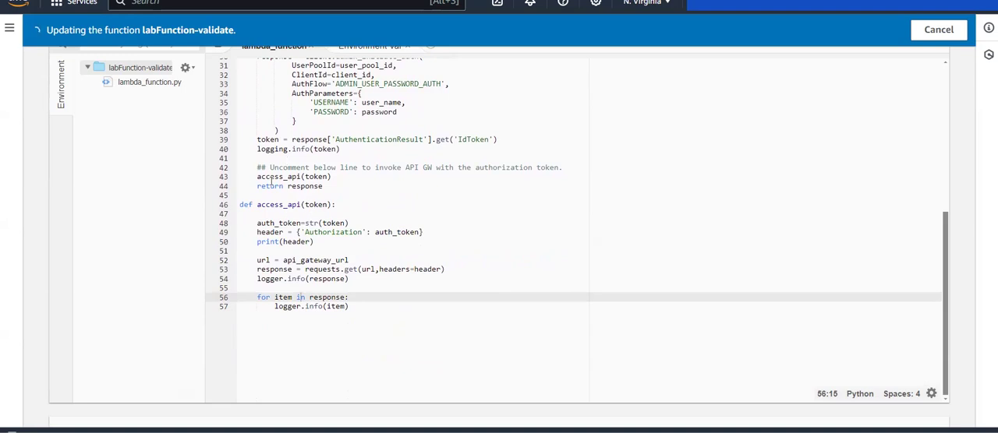
{"action": "scroll", "coordinate": [161, 180], "scroll_direction": "up", "scroll_amount": 5}
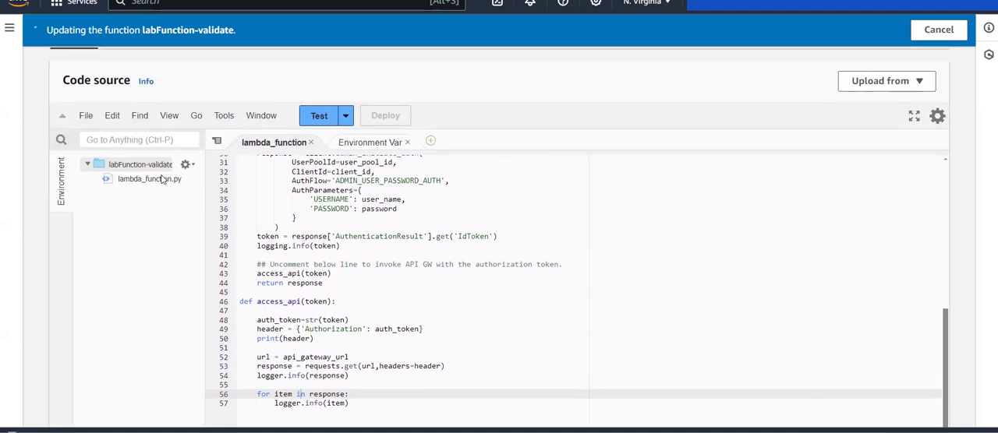
{"action": "scroll", "coordinate": [223, 179], "scroll_direction": "up", "scroll_amount": 3}
{"action": "scroll", "coordinate": [223, 179], "scroll_direction": "down", "scroll_amount": 2}
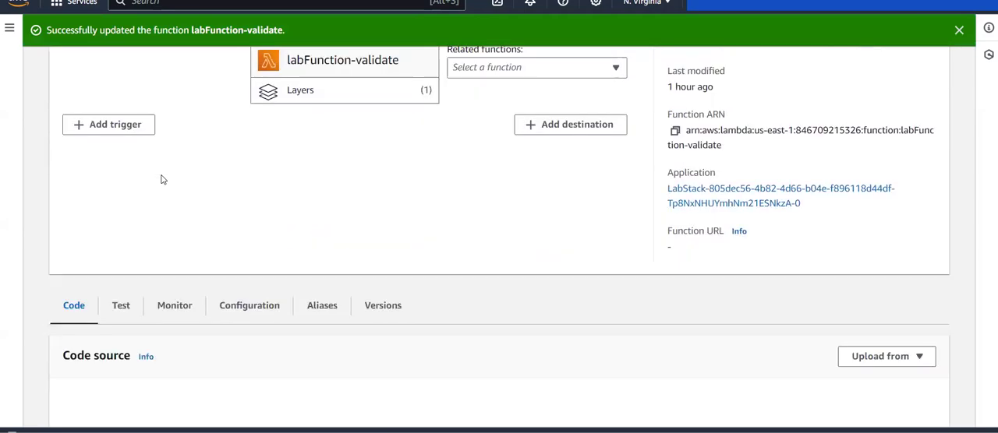
Create and save a private test event named e1 from the hello-world template.
{"action": "left_click", "coordinate": [318, 334]}
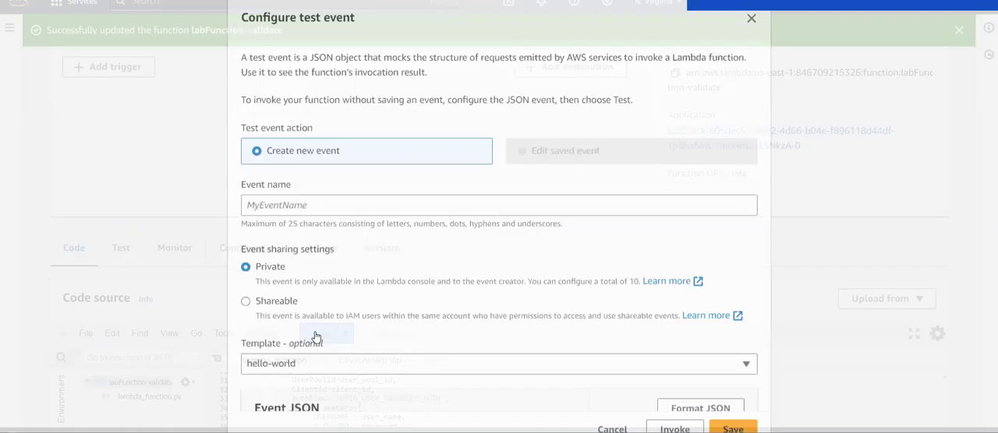
{"action": "left_click", "coordinate": [298, 205]}
{"action": "type", "text": "e1"}
{"action": "scroll", "coordinate": [296, 205], "scroll_direction": "down", "scroll_amount": 5}
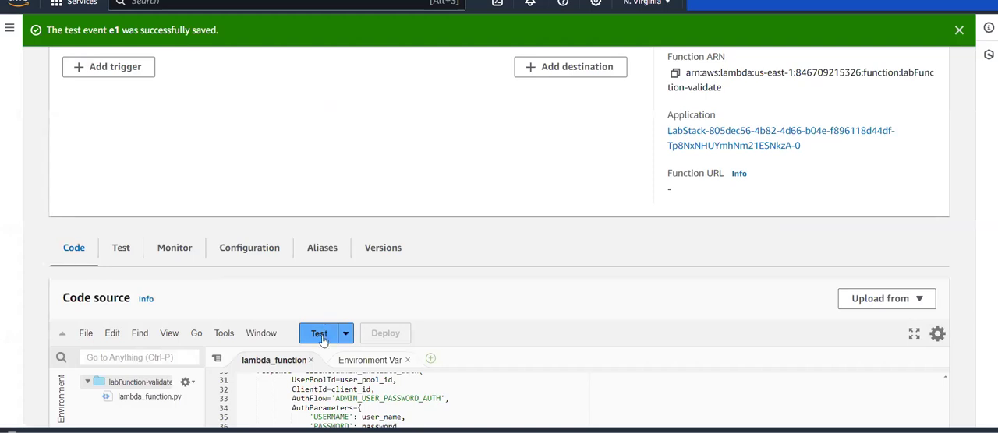
Run labFunction-validate with the saved e1 test event and bring up its execution results.
{"action": "left_click", "coordinate": [321, 334]}
{"action": "scroll", "coordinate": [471, 304], "scroll_direction": "down", "scroll_amount": 5}
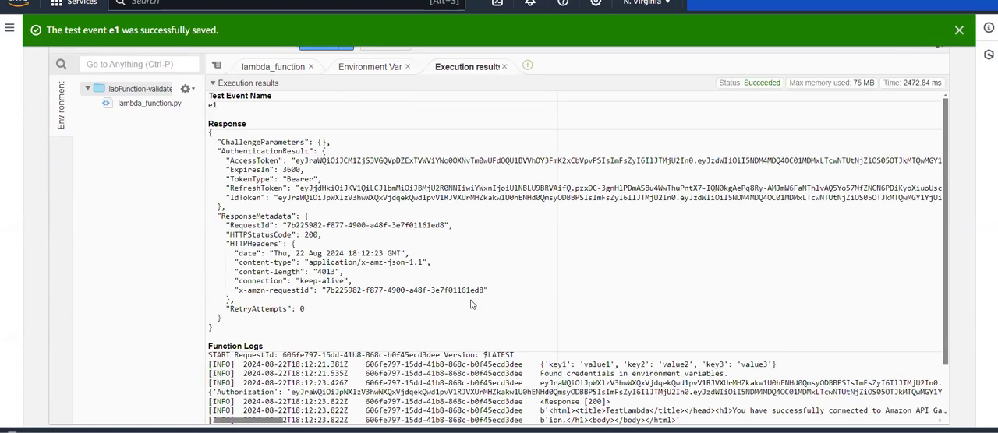
{"action": "scroll", "coordinate": [471, 305], "scroll_direction": "down", "scroll_amount": 1}
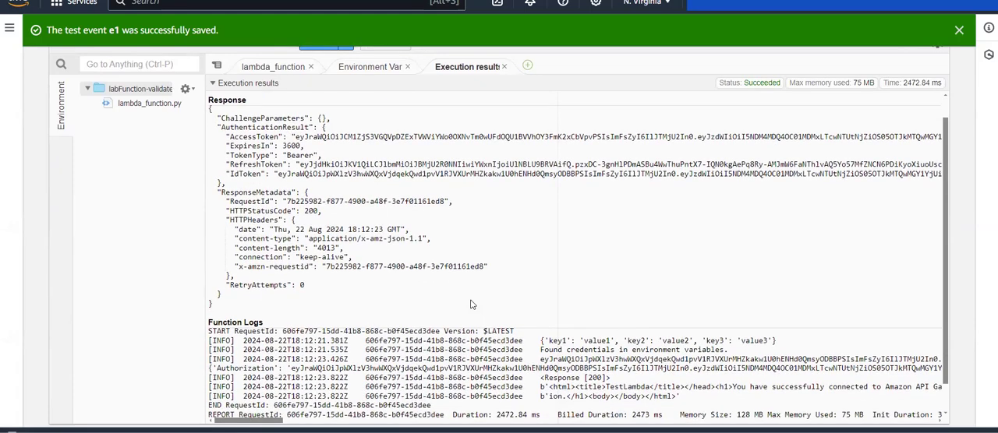
Examine the function logs of the e1 test run, including the API response status and returned HTML message.
{"action": "left_click_drag", "start_coordinate": [549, 378], "coordinate": [823, 378]}
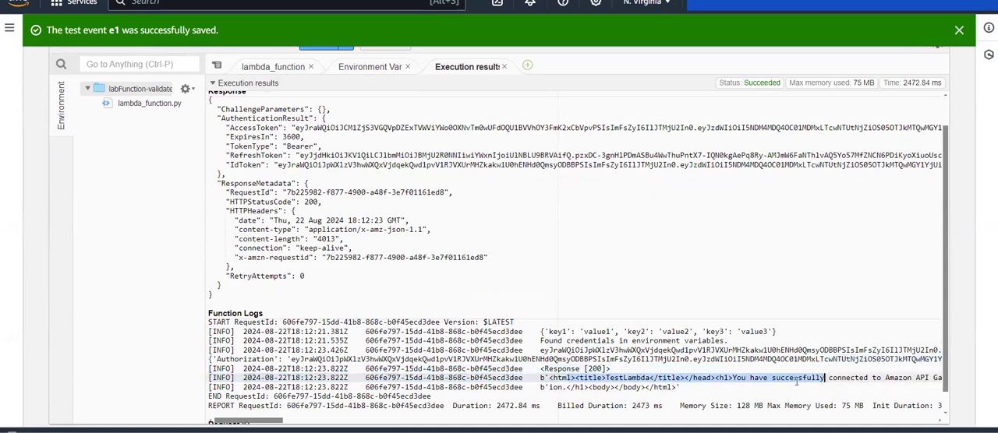
{"action": "left_click", "coordinate": [647, 375]}
{"action": "left_click_drag", "start_coordinate": [611, 378], "coordinate": [637, 378]}
{"action": "left_click_drag", "start_coordinate": [745, 378], "coordinate": [904, 380]}
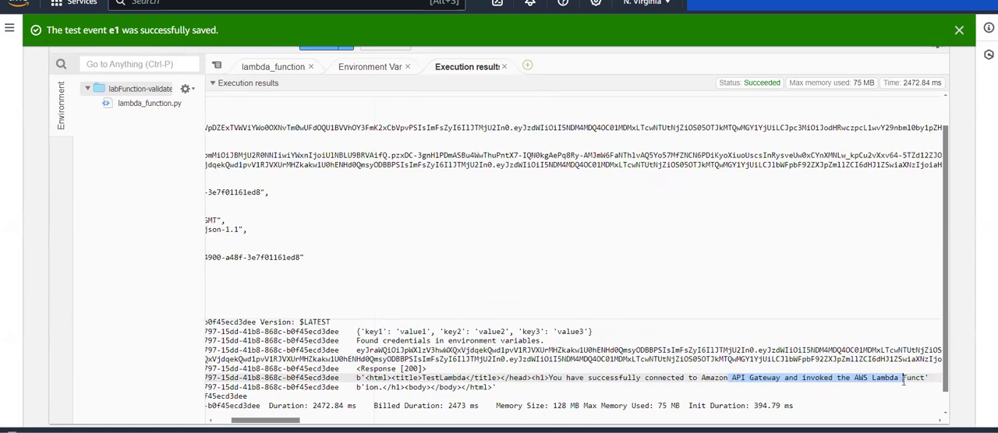
{"action": "left_click", "coordinate": [904, 381]}
{"action": "scroll", "coordinate": [862, 397], "scroll_direction": "left", "scroll_amount": 2}
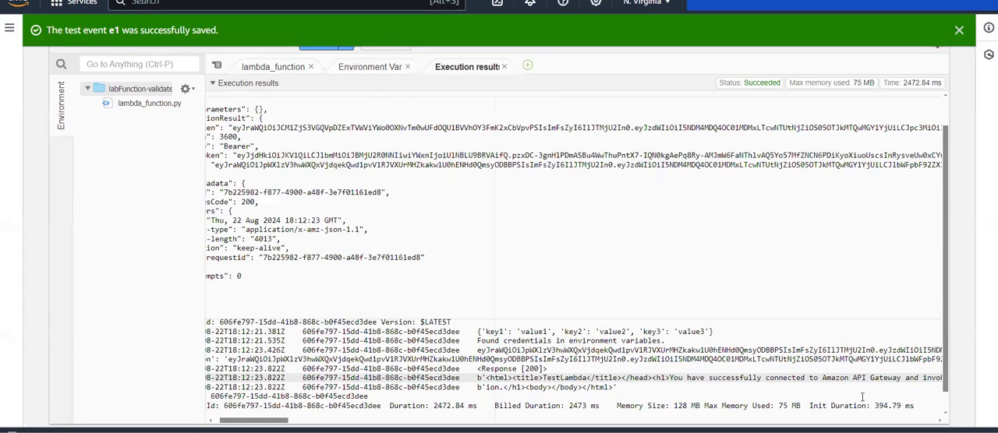
{"action": "scroll", "coordinate": [583, 396], "scroll_direction": "left", "scroll_amount": 1}
{"action": "scroll", "coordinate": [583, 396], "scroll_direction": "down", "scroll_amount": 1}
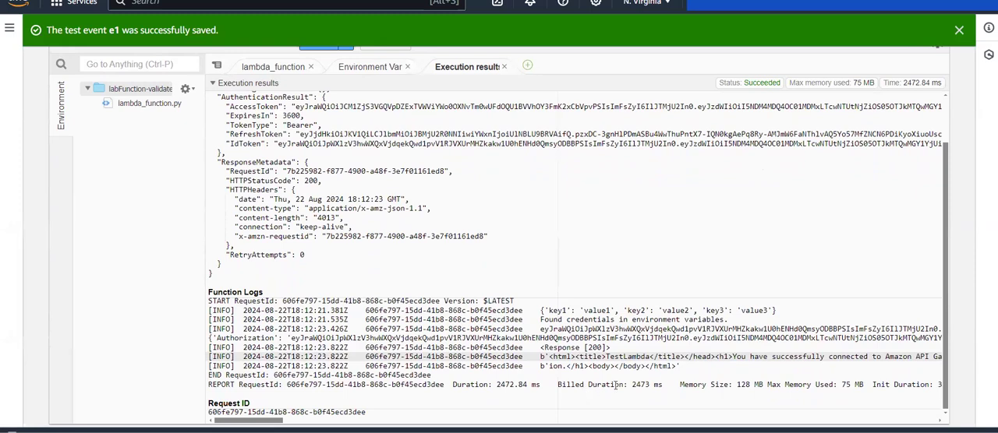
{"action": "scroll", "coordinate": [615, 384], "scroll_direction": "up", "scroll_amount": 3}
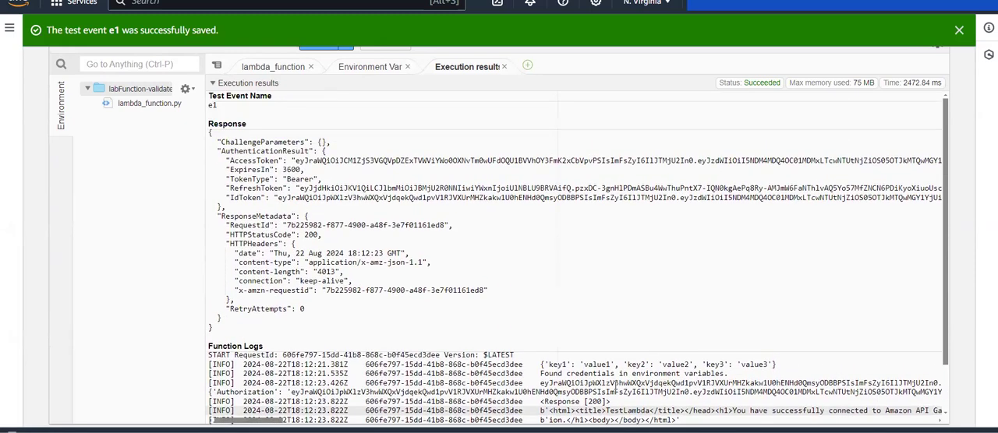
{"action": "scroll", "coordinate": [355, 288], "scroll_direction": "up", "scroll_amount": 5}
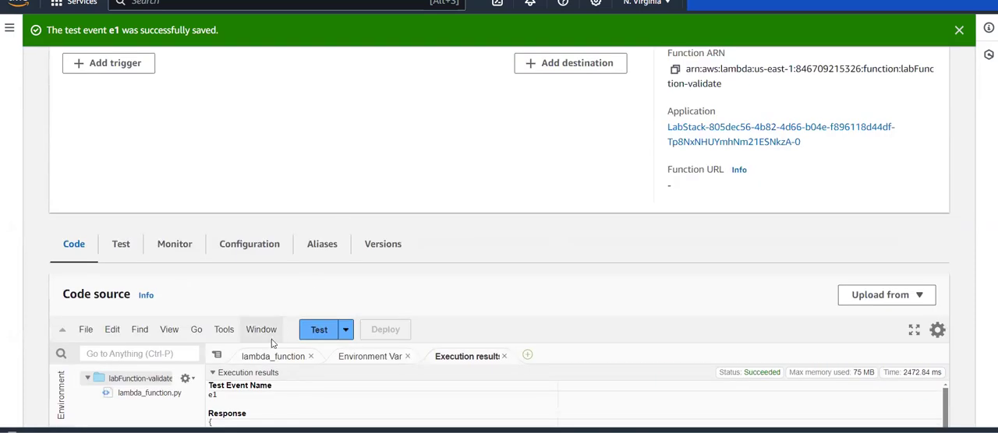
{"action": "left_click", "coordinate": [265, 330]}
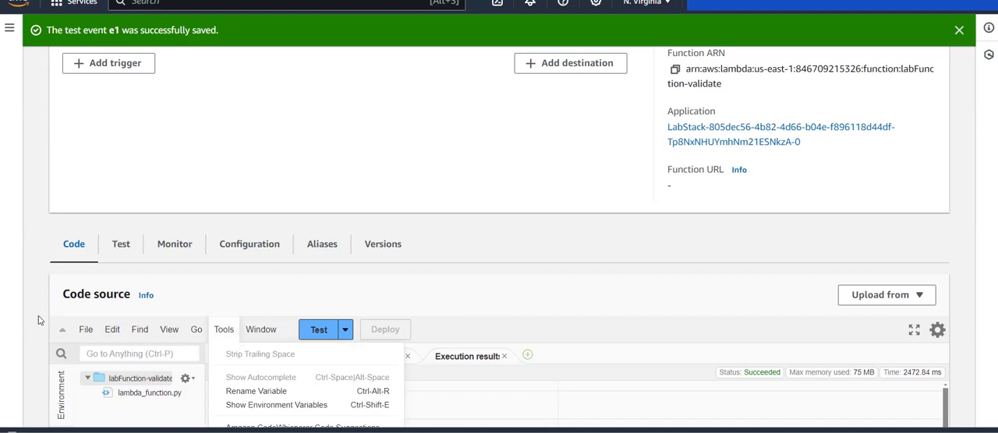
{"action": "scroll", "coordinate": [39, 320], "scroll_direction": "down", "scroll_amount": 3}
{"action": "left_click", "coordinate": [224, 177]}
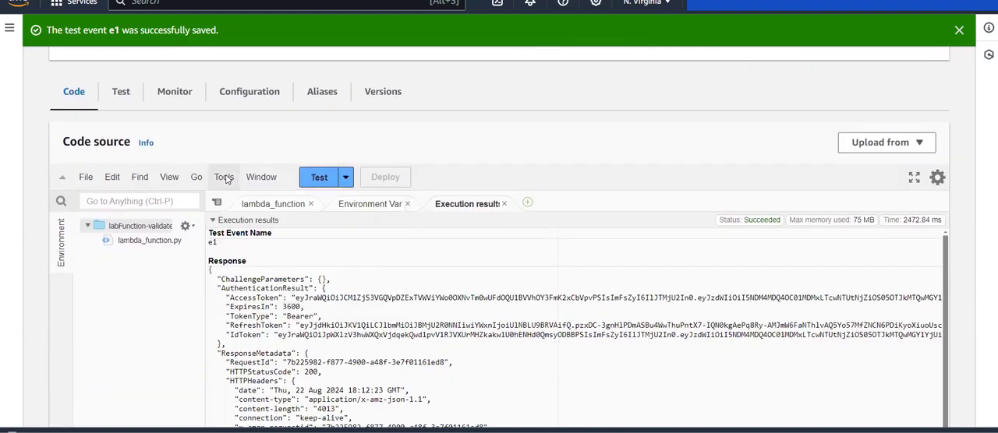
Return to the lambda_function code and review the user pool ID, client ID, AuthFlow and AuthParameters passed to admin_initiate_auth.
{"action": "left_click", "coordinate": [273, 203]}
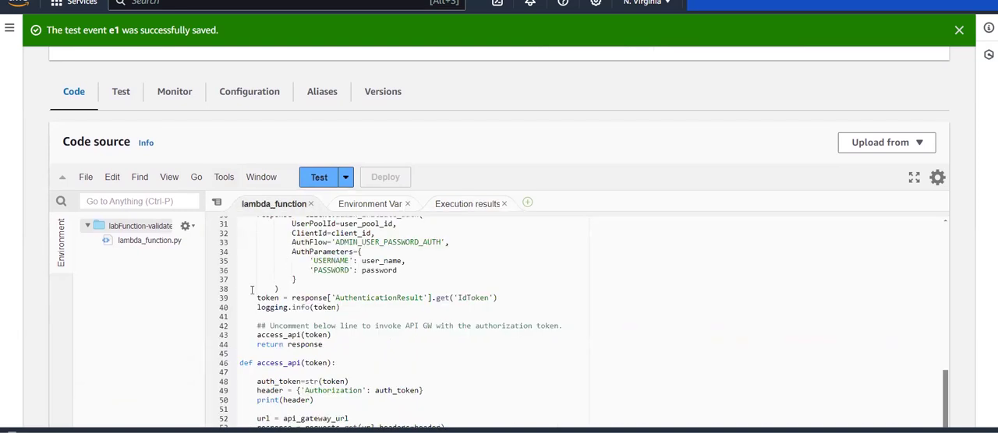
{"action": "scroll", "coordinate": [170, 341], "scroll_direction": "down", "scroll_amount": 1}
{"action": "scroll", "coordinate": [170, 341], "scroll_direction": "down", "scroll_amount": 2}
{"action": "scroll", "coordinate": [330, 213], "scroll_direction": "up", "scroll_amount": 4}
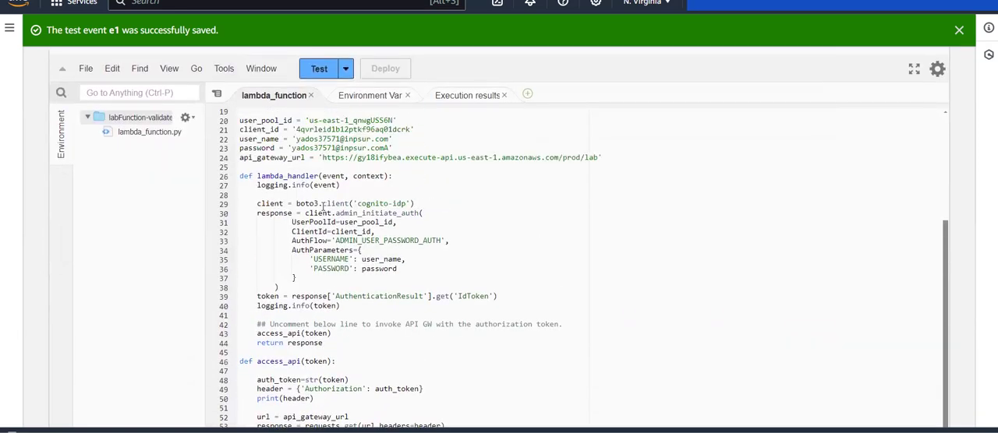
{"action": "left_click_drag", "start_coordinate": [332, 252], "coordinate": [461, 252]}
{"action": "left_click_drag", "start_coordinate": [421, 279], "coordinate": [269, 262]}
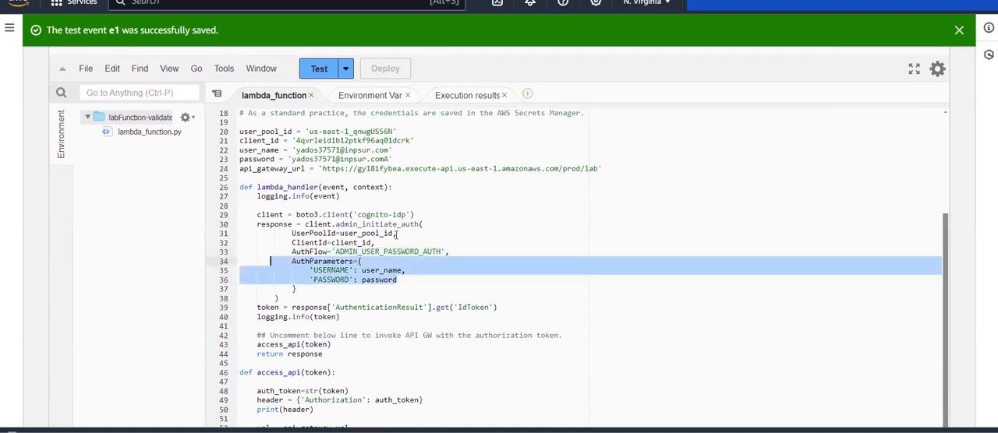
{"action": "left_click_drag", "start_coordinate": [396, 241], "coordinate": [275, 233]}
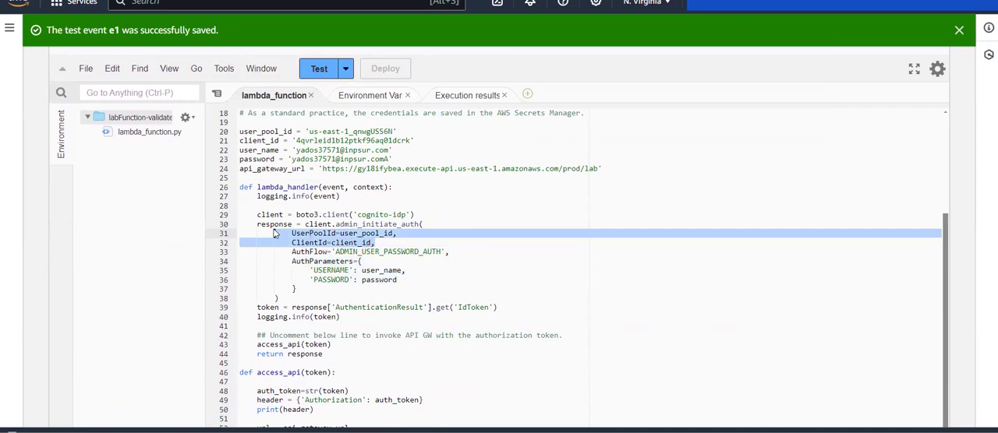
{"action": "left_click_drag", "start_coordinate": [348, 280], "coordinate": [305, 271]}
{"action": "left_click", "coordinate": [313, 283]}
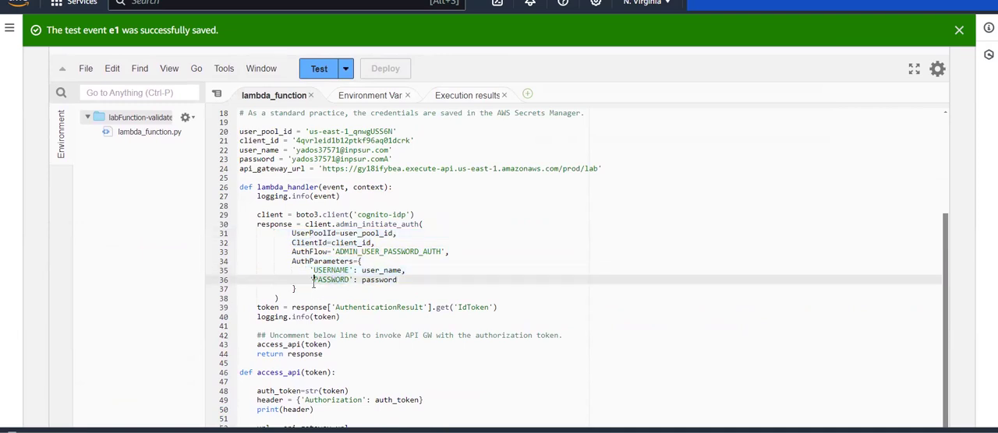
{"action": "left_click_drag", "start_coordinate": [374, 243], "coordinate": [257, 233]}
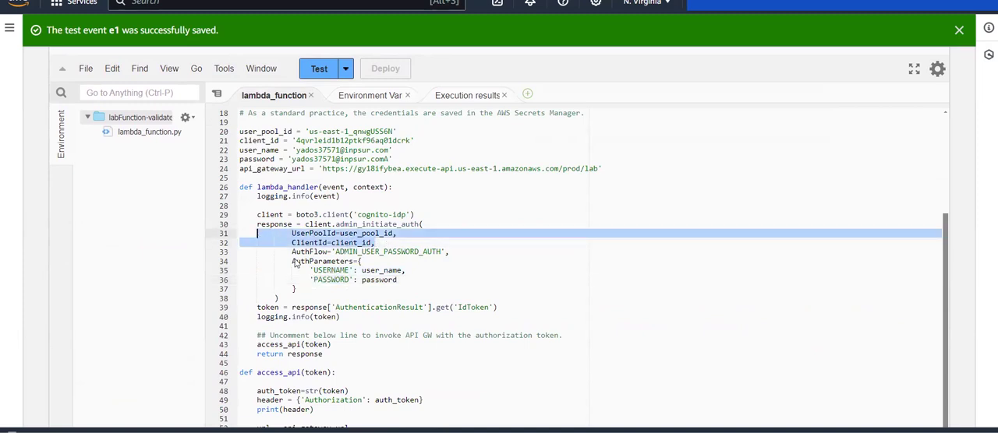
Review how access_api builds the Authorization header from auth_token and passes it with the API Gateway URL to requests.get.
{"action": "scroll", "coordinate": [385, 296], "scroll_direction": "down", "scroll_amount": 1}
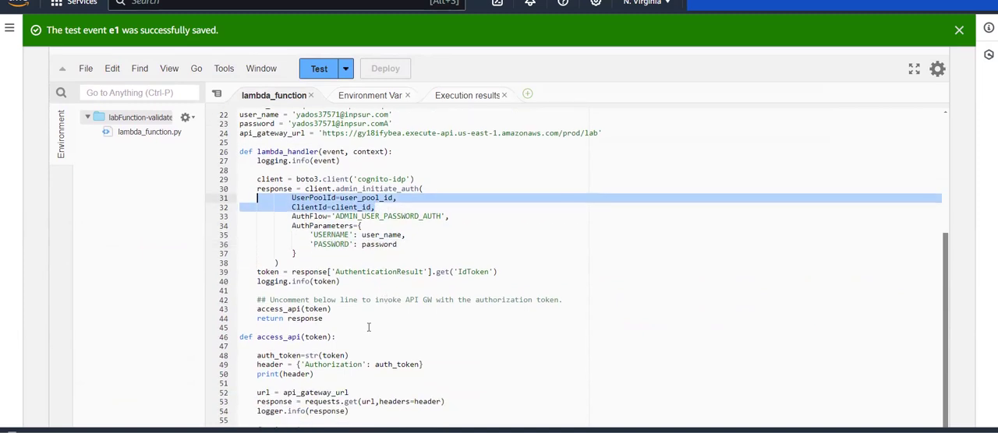
{"action": "scroll", "coordinate": [374, 312], "scroll_direction": "down", "scroll_amount": 1}
{"action": "scroll", "coordinate": [343, 290], "scroll_direction": "down", "scroll_amount": 2}
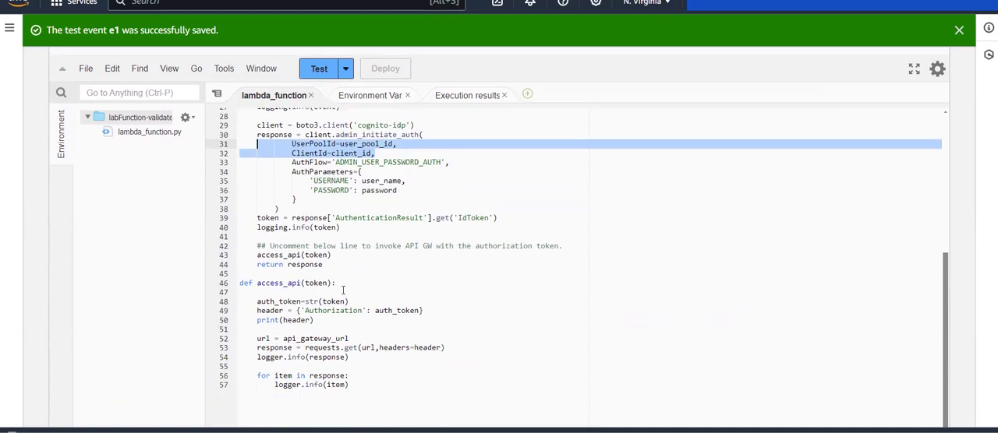
{"action": "left_click_drag", "start_coordinate": [297, 341], "coordinate": [463, 353]}
{"action": "left_click", "coordinate": [463, 354]}
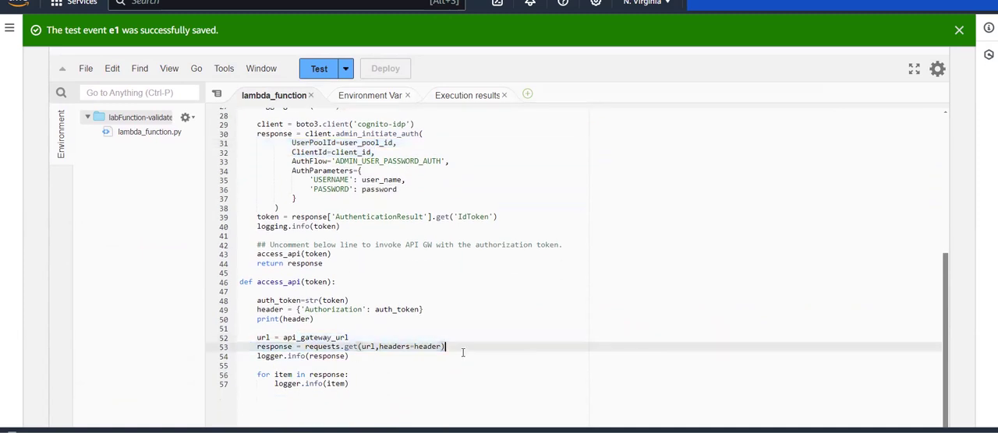
{"action": "left_click", "coordinate": [360, 340]}
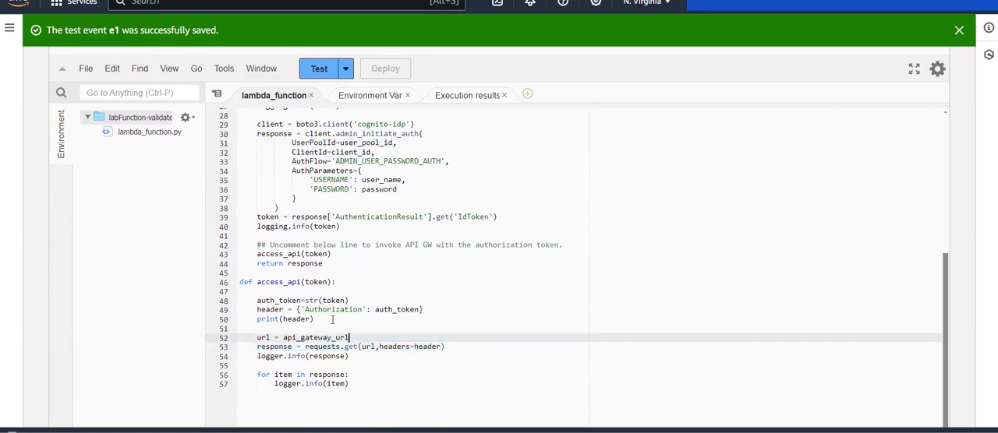
{"action": "left_click_drag", "start_coordinate": [304, 310], "coordinate": [444, 318]}
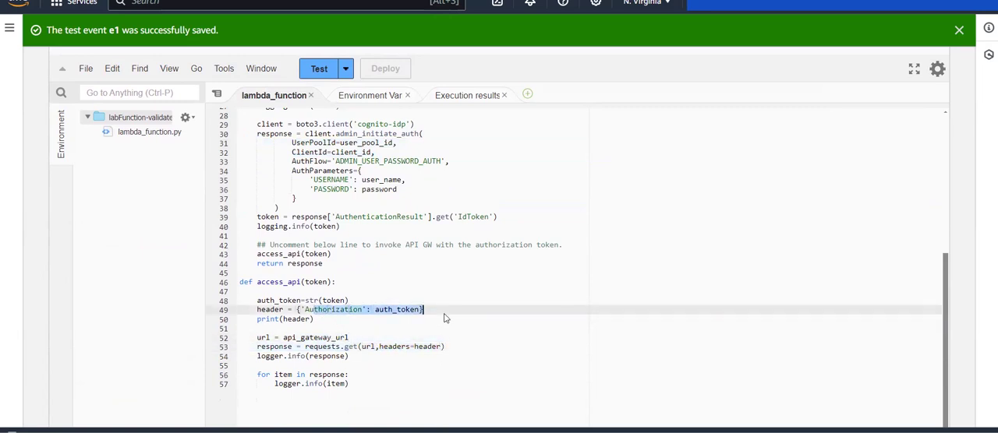
{"action": "left_click", "coordinate": [444, 315]}
{"action": "left_click", "coordinate": [417, 347]}
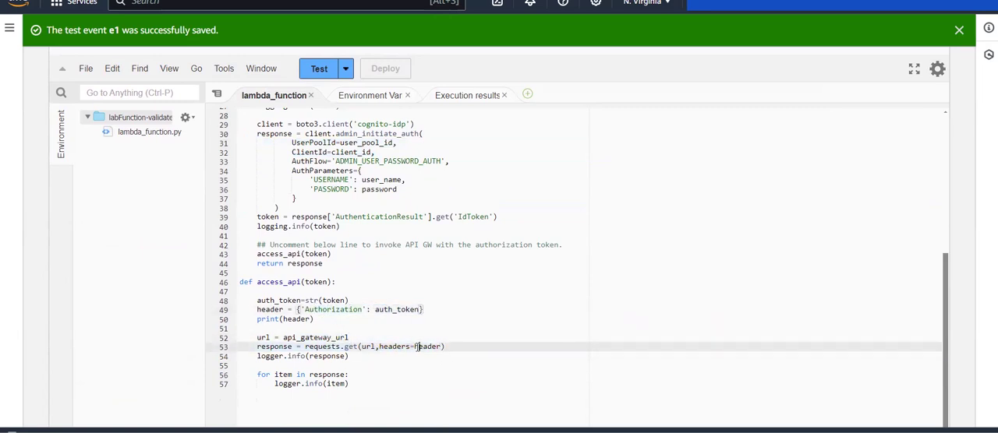
{"action": "left_click_drag", "start_coordinate": [341, 310], "coordinate": [410, 315]}
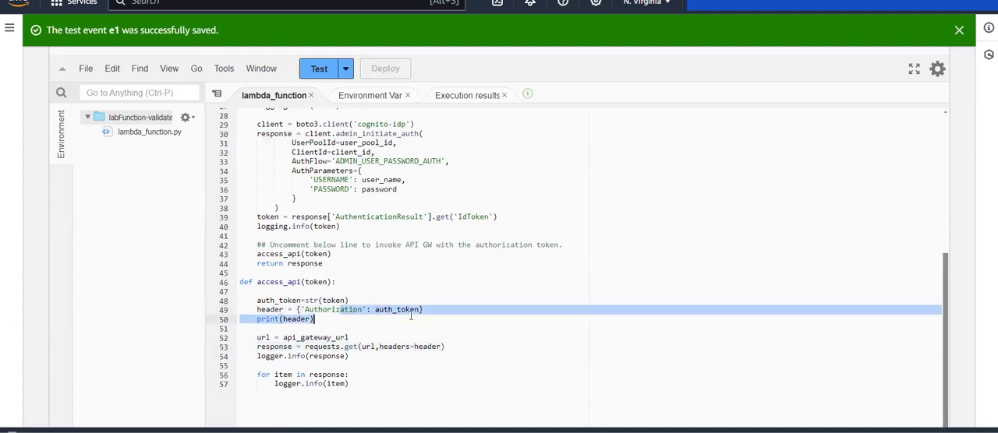
{"action": "left_click", "coordinate": [410, 315]}
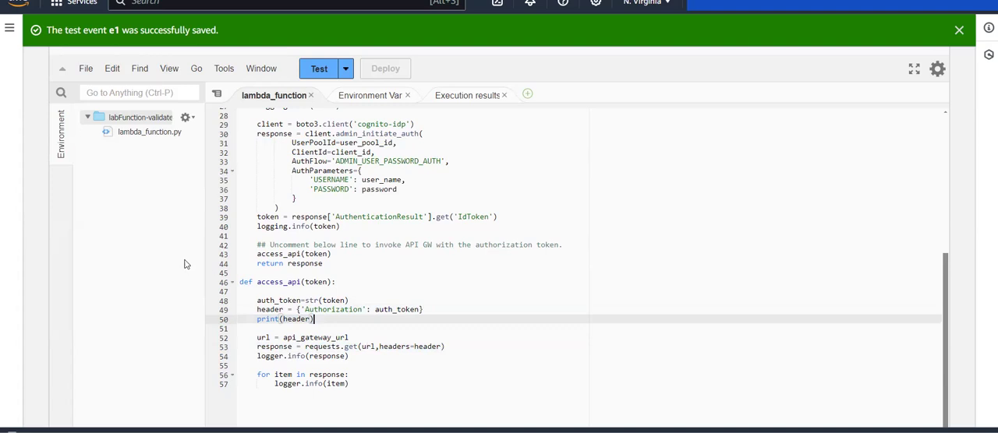
Switch to the API Gateway console and bring up the integration request settings of the GET method under /lab.
{"action": "scroll", "coordinate": [185, 264], "scroll_direction": "up", "scroll_amount": 10}
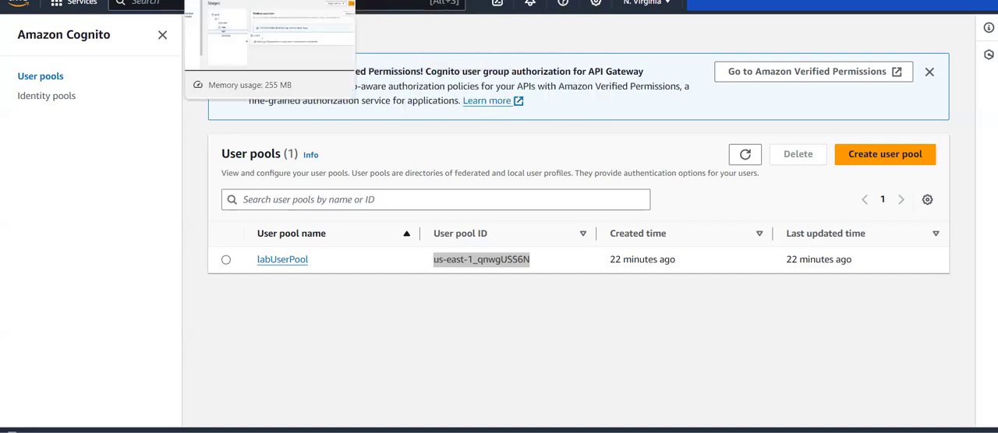
{"action": "left_click", "coordinate": [234, 0]}
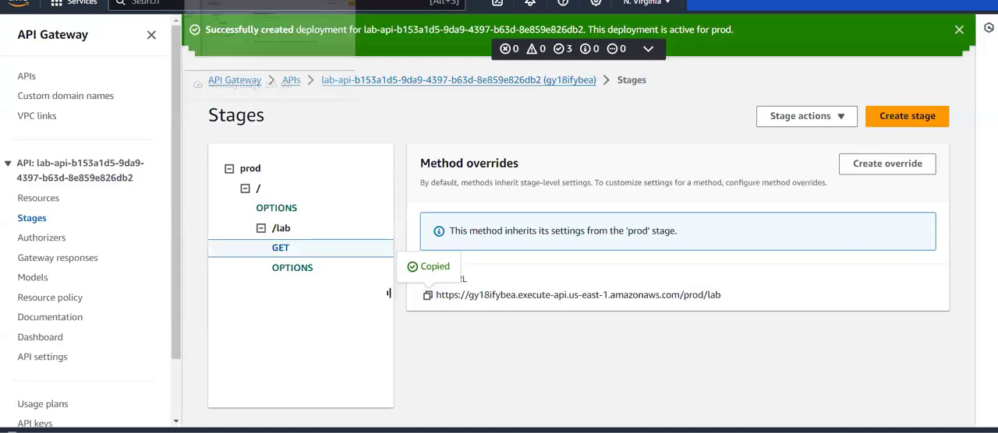
{"action": "left_click", "coordinate": [39, 199]}
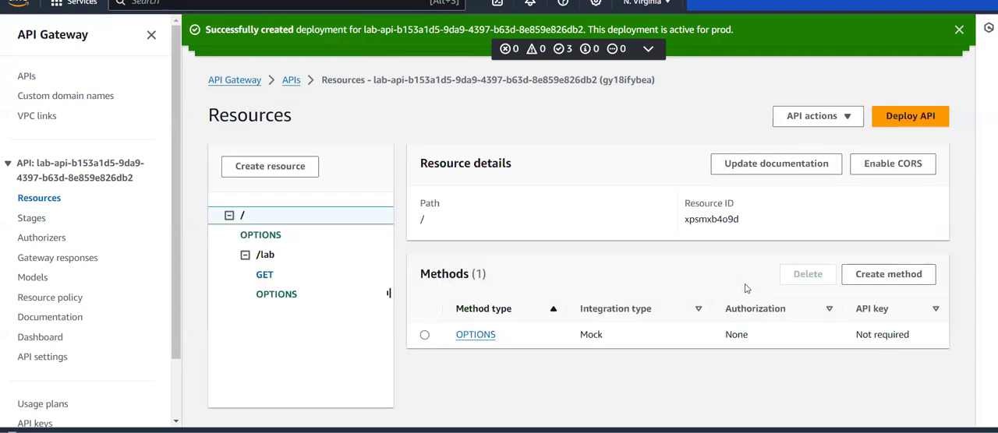
{"action": "left_click", "coordinate": [264, 275]}
{"action": "scroll", "coordinate": [682, 283], "scroll_direction": "down", "scroll_amount": 2}
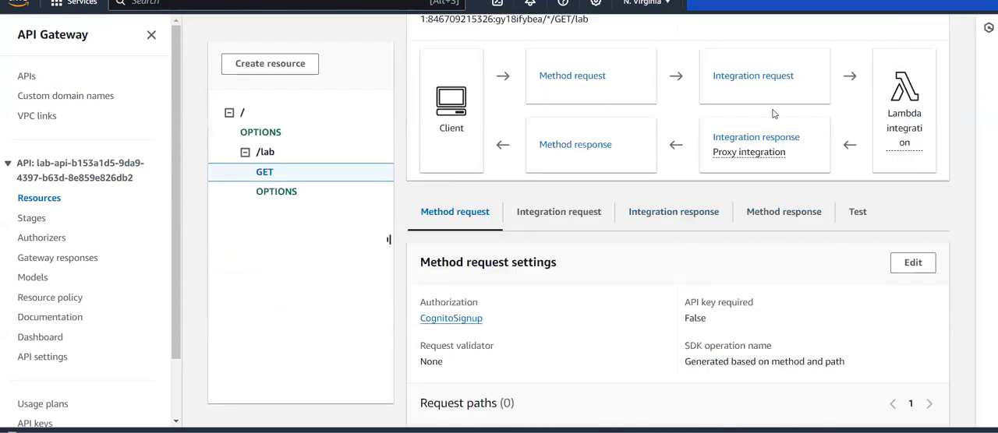
{"action": "left_click", "coordinate": [750, 78]}
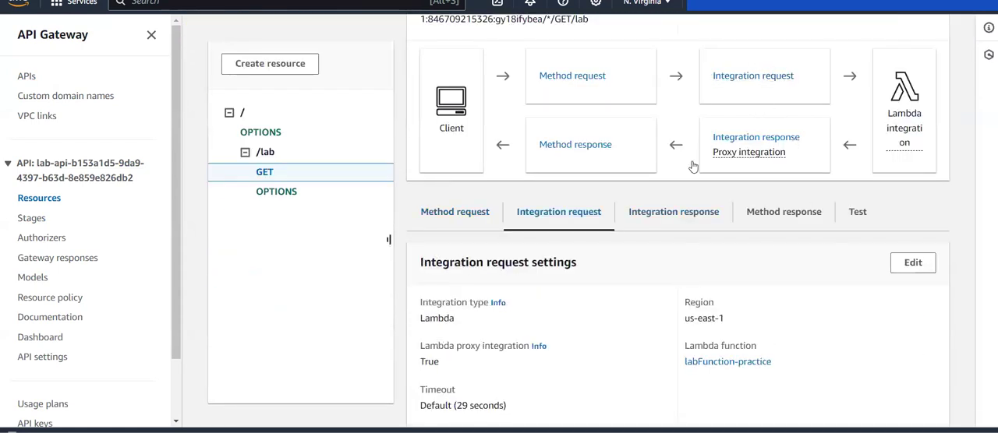
{"action": "scroll", "coordinate": [692, 166], "scroll_direction": "down", "scroll_amount": 2}
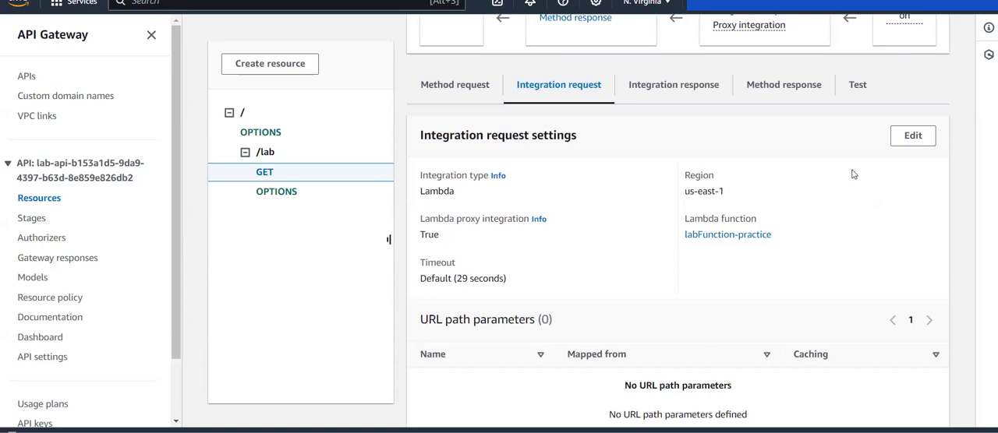
Edit the GET method's integration request to use the labFunction-diy Lambda function in us-east-1 and save the change.
{"action": "left_click", "coordinate": [913, 138]}
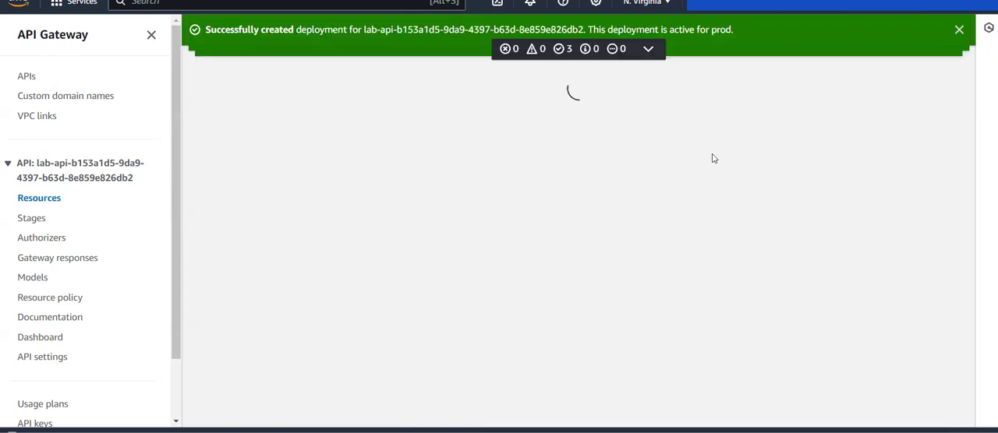
{"action": "scroll", "coordinate": [707, 161], "scroll_direction": "down", "scroll_amount": 5}
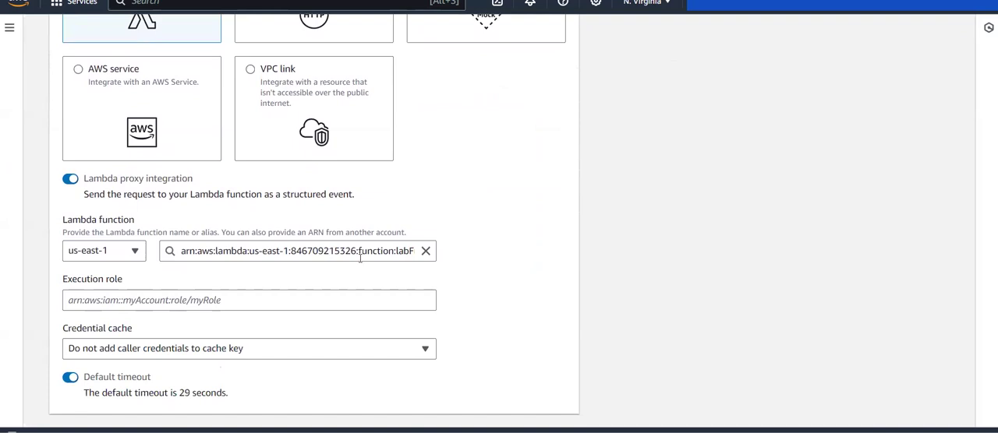
{"action": "left_click", "coordinate": [426, 251]}
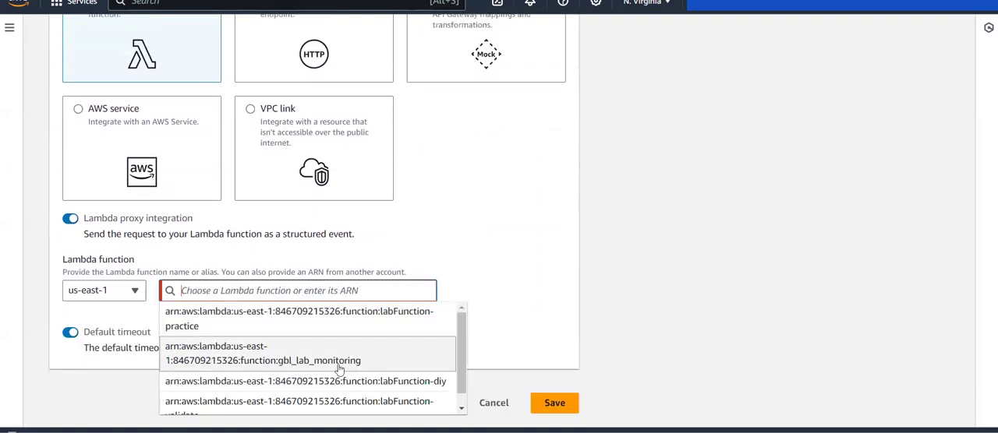
{"action": "scroll", "coordinate": [303, 368], "scroll_direction": "down", "scroll_amount": 1}
{"action": "left_click", "coordinate": [383, 369]}
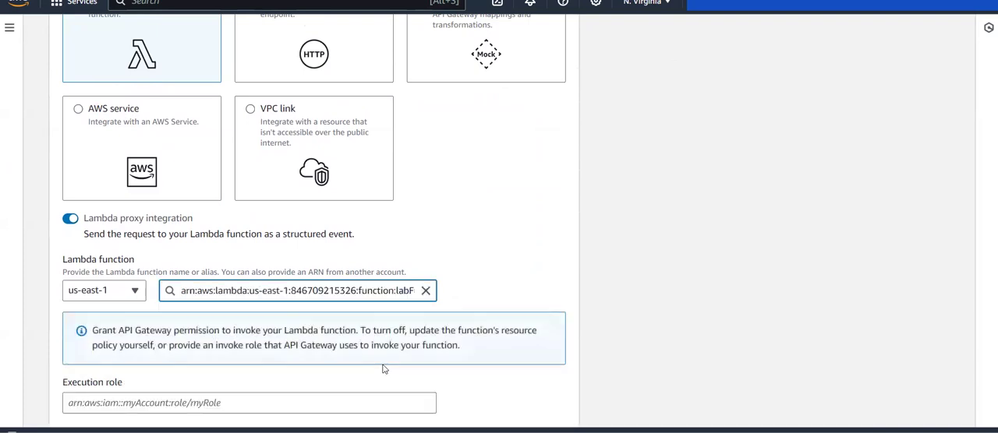
{"action": "scroll", "coordinate": [500, 309], "scroll_direction": "down", "scroll_amount": 1}
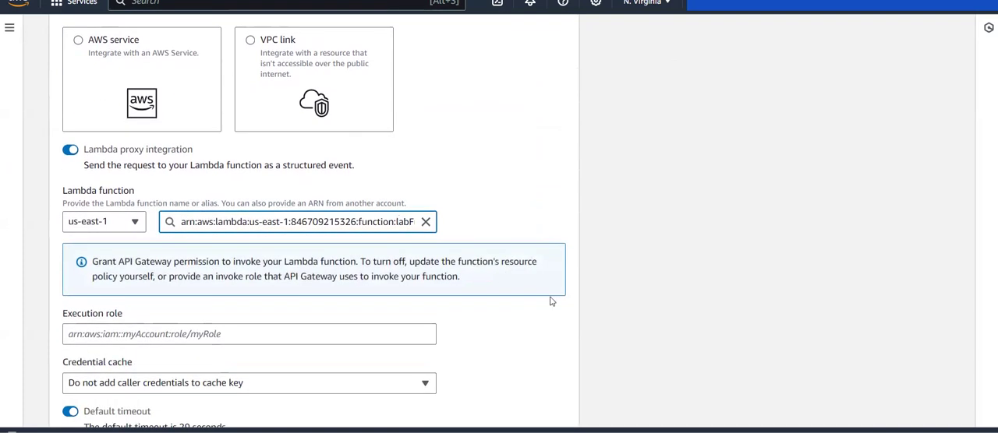
{"action": "scroll", "coordinate": [551, 302], "scroll_direction": "down", "scroll_amount": 1}
{"action": "left_click", "coordinate": [561, 409]}
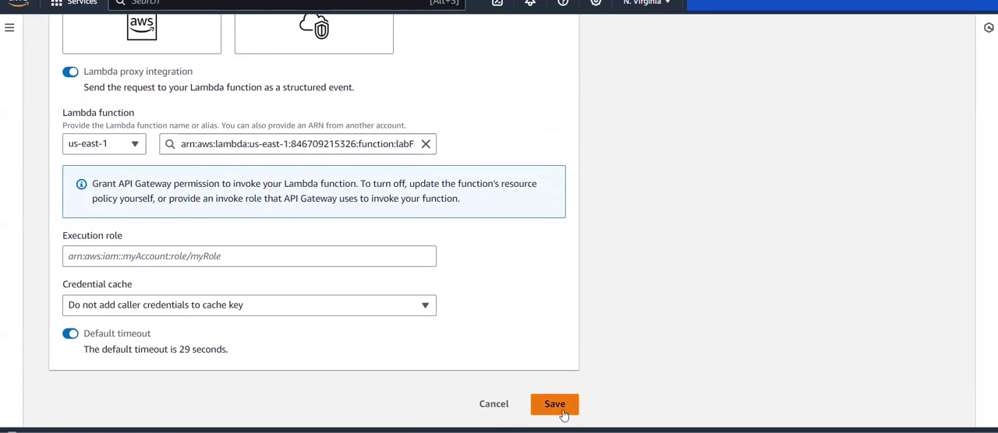